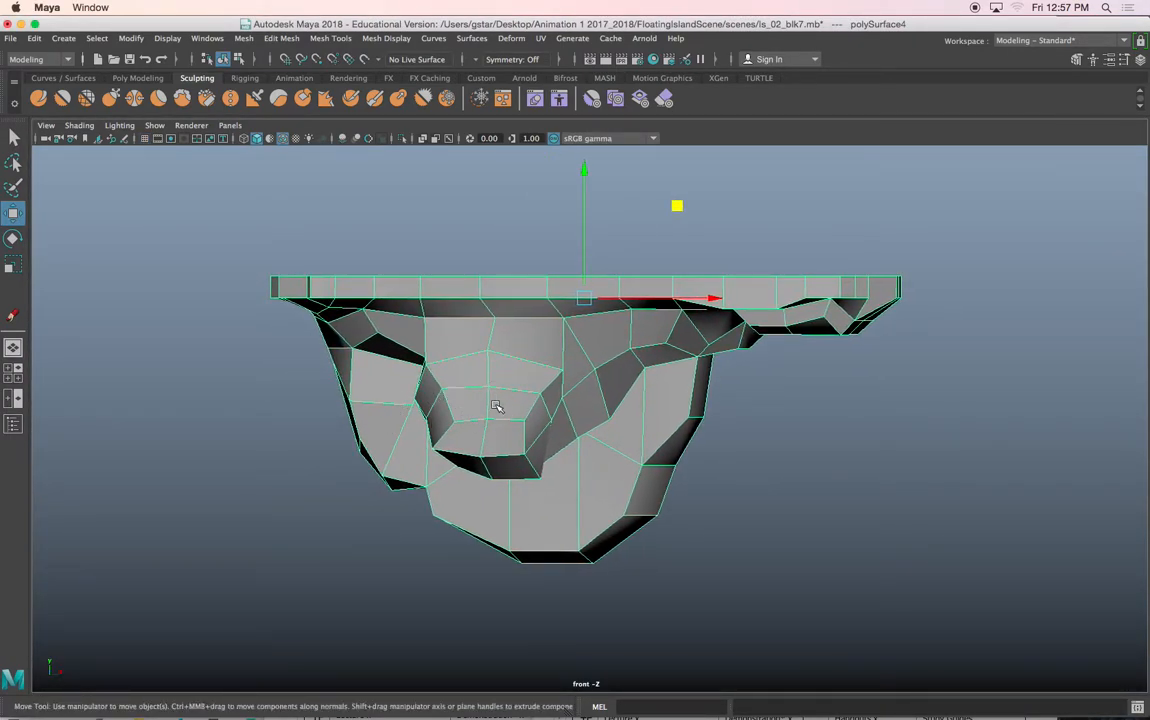
Deselect the island mesh and add a Grease Pencil frame to the front view, leaving room above the island's flat top.
{"action": "middle_click_drag", "start_coordinate": [530, 365], "coordinate": [587, 451], "text": "alt"}
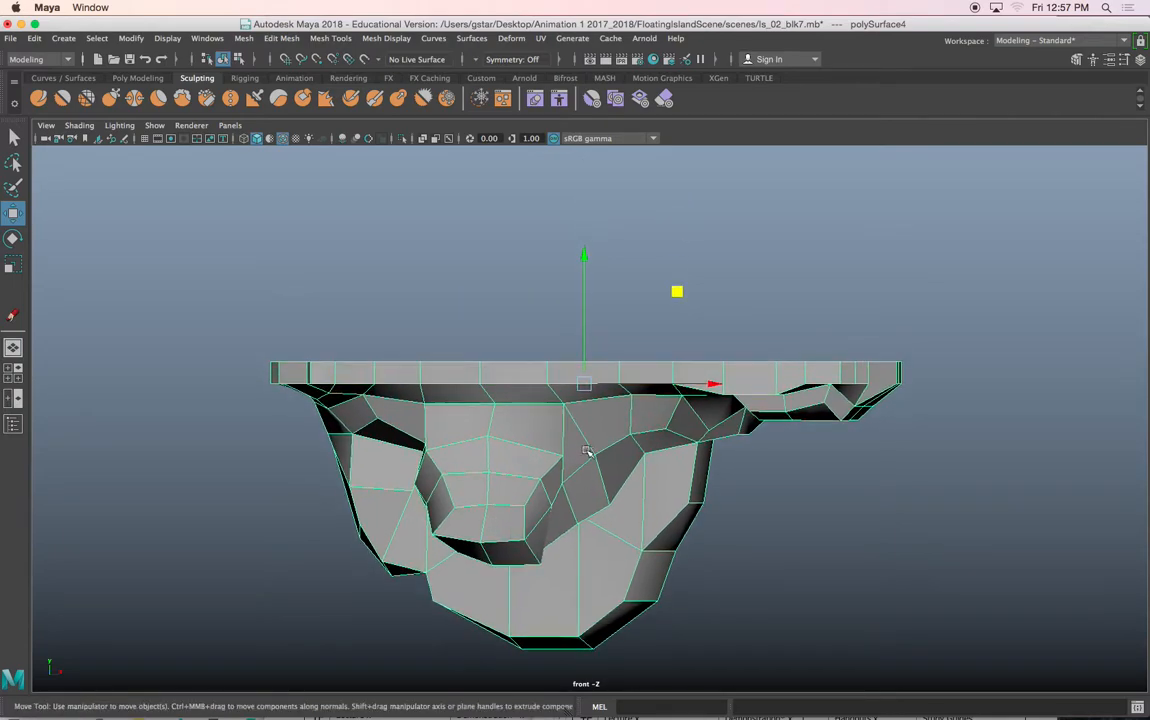
{"action": "scroll", "coordinate": [587, 451], "scroll_direction": "up", "scroll_amount": 3}
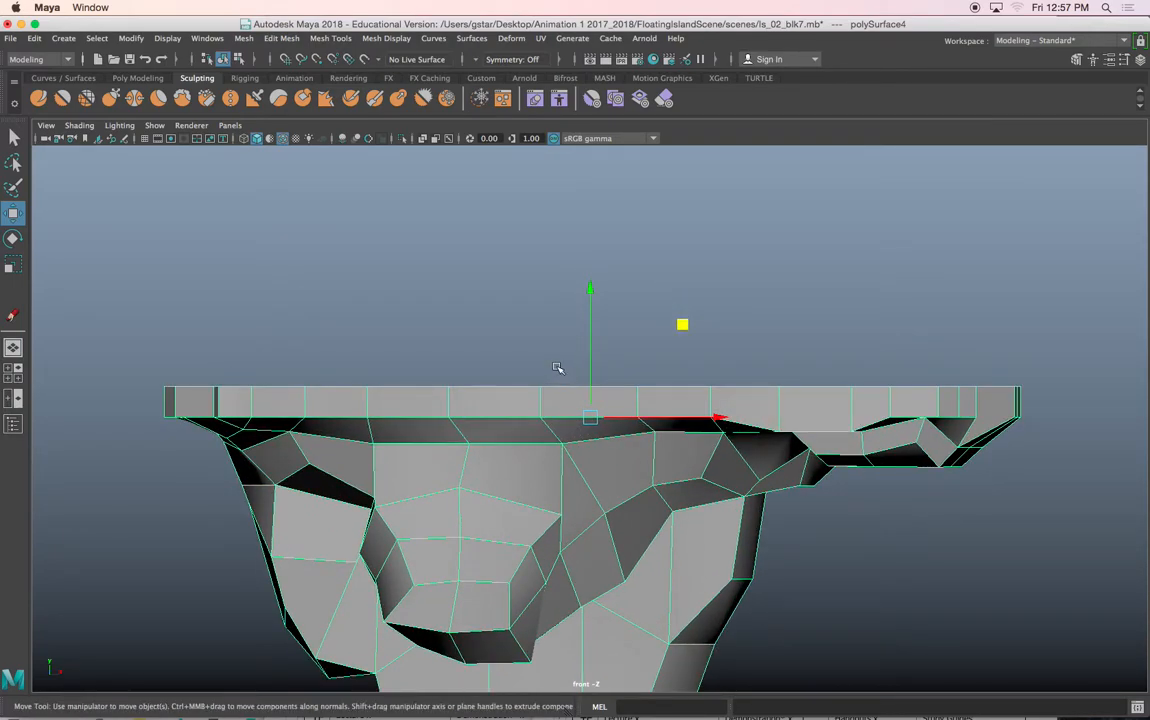
{"action": "left_click", "coordinate": [557, 368]}
{"action": "middle_click_drag", "start_coordinate": [557, 363], "coordinate": [554, 413], "text": "alt"}
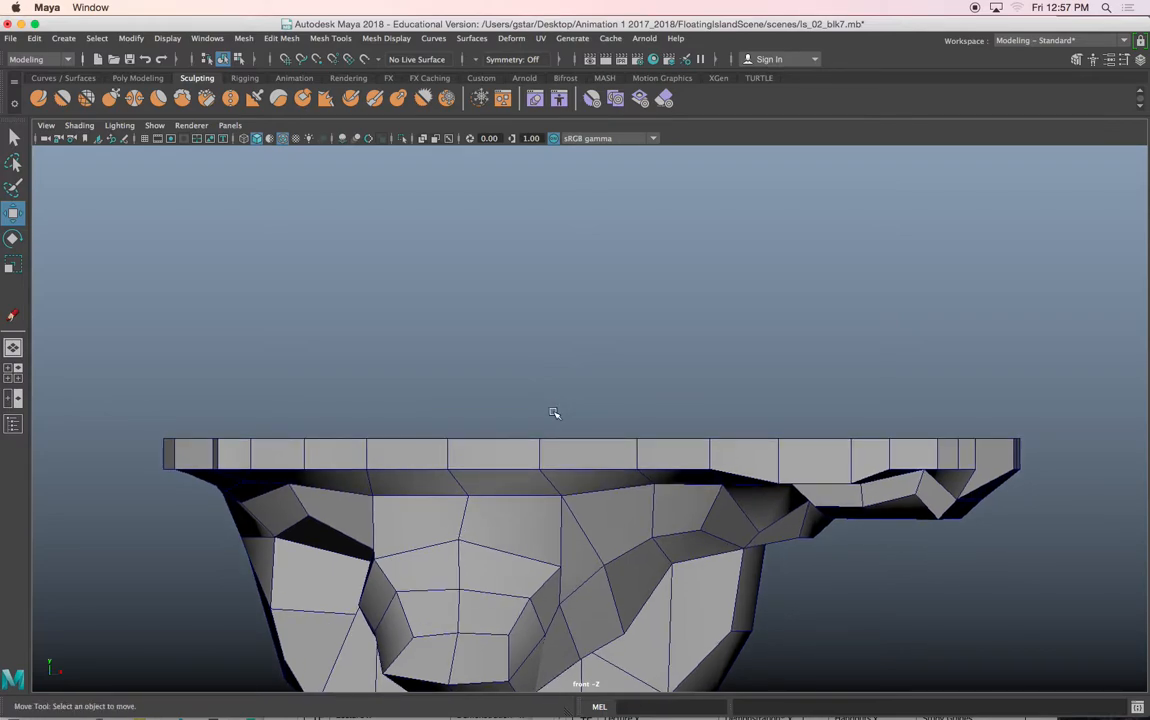
{"action": "left_click", "coordinate": [112, 138]}
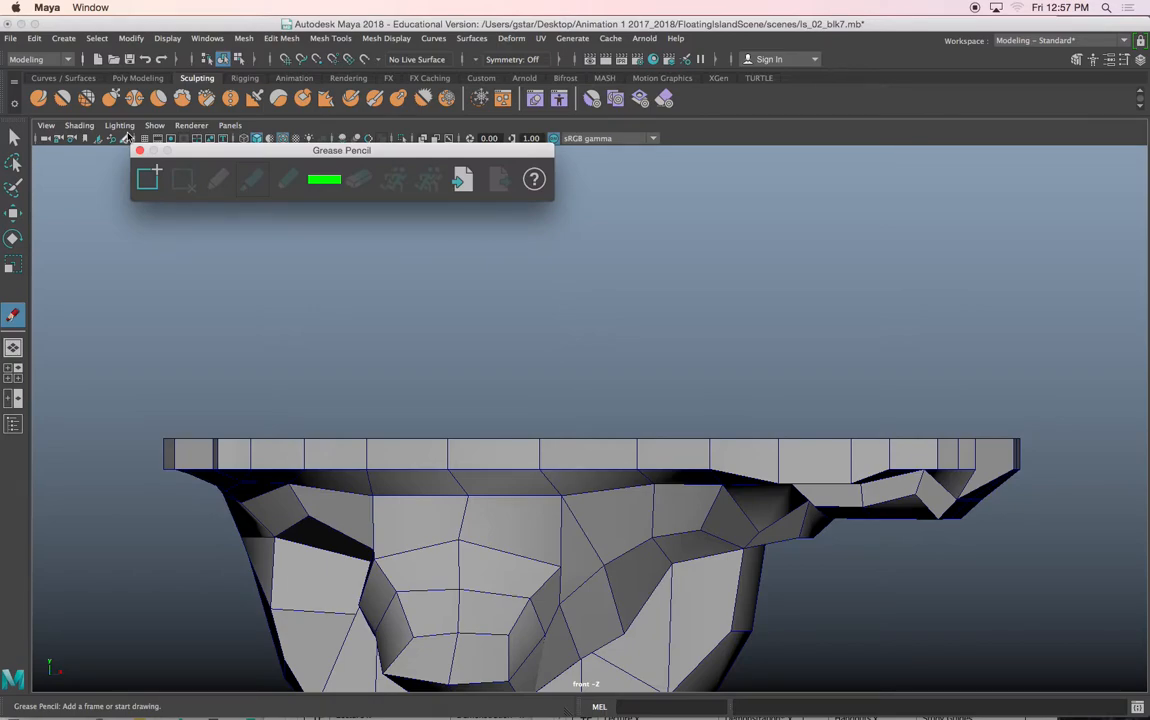
{"action": "left_click", "coordinate": [148, 178]}
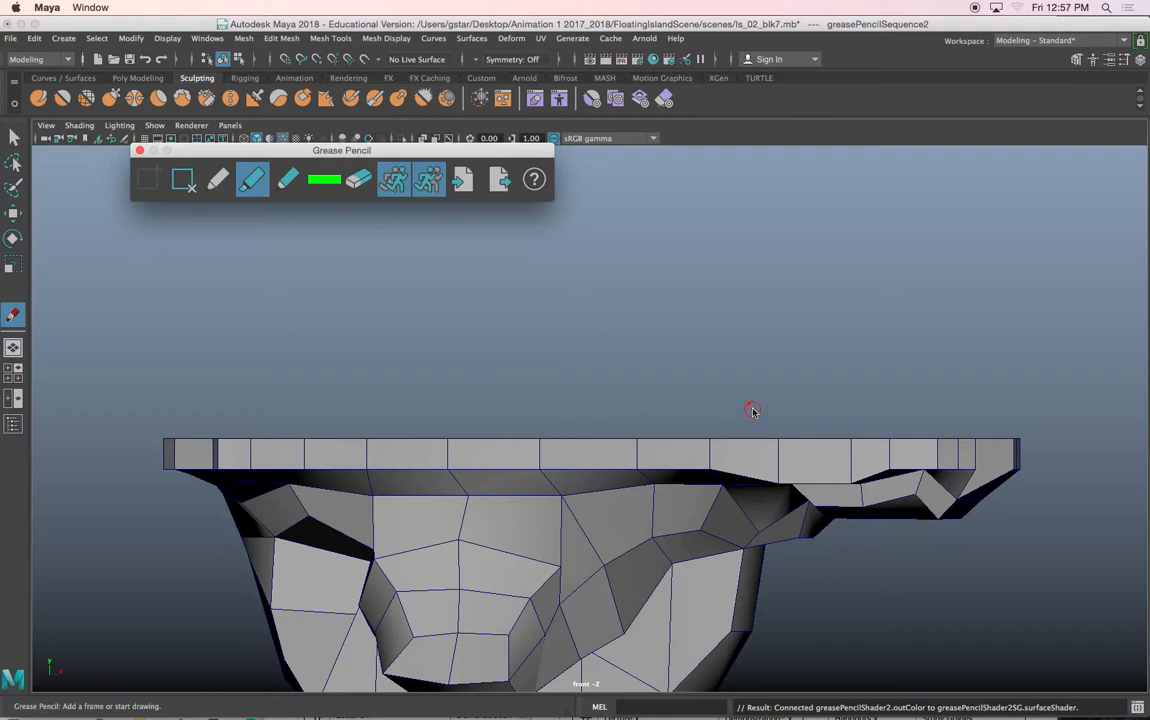
Sketch a jagged mountain ridge profile in dark green pencil, from the middle of the island's top surface to its right edge.
{"action": "left_click", "coordinate": [218, 179]}
{"action": "left_click", "coordinate": [324, 185]}
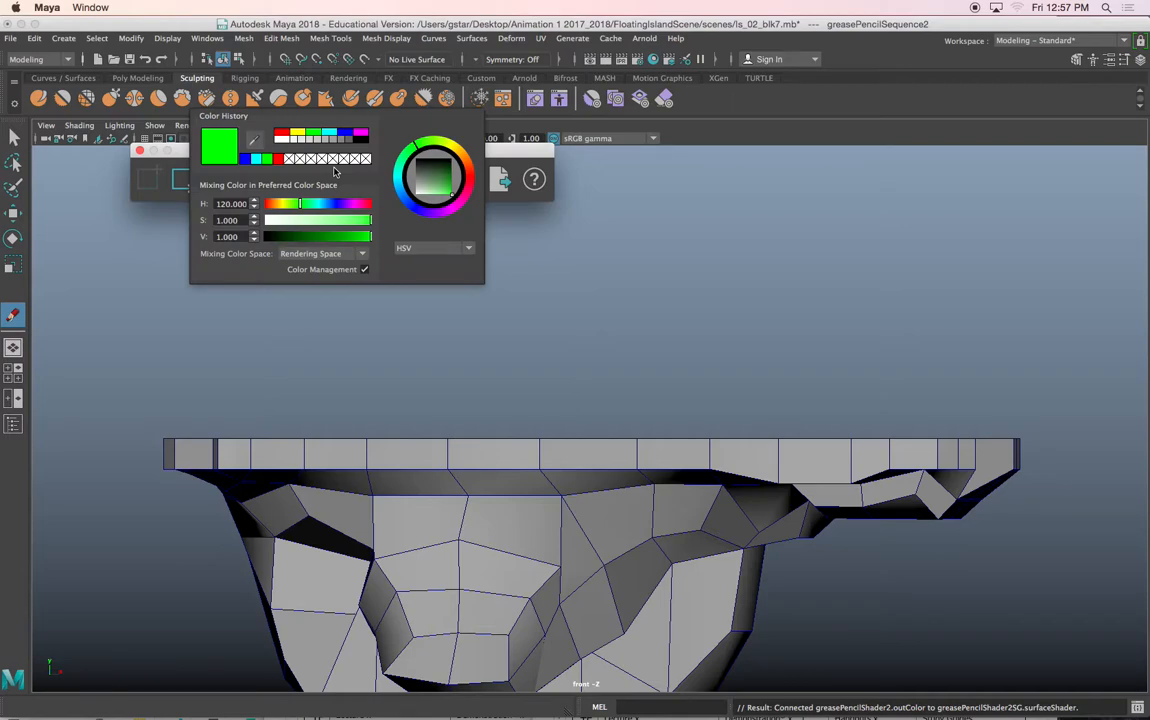
{"action": "left_click", "coordinate": [308, 237]}
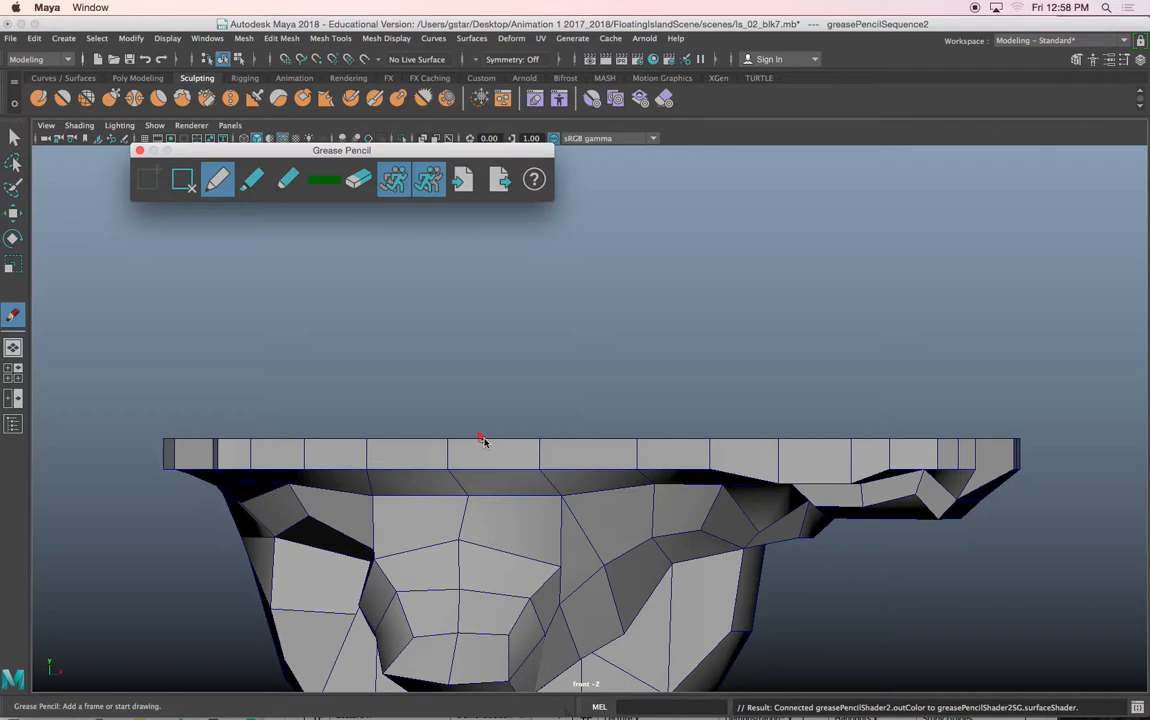
{"action": "mouse_move", "coordinate": [462, 436]}
{"action": "left_mouse_down"}
{"action": "mouse_move", "coordinate": [637, 418]}
{"action": "mouse_move", "coordinate": [770, 342]}
{"action": "mouse_move", "coordinate": [840, 352]}
{"action": "mouse_move", "coordinate": [854, 374]}
{"action": "mouse_move", "coordinate": [877, 364]}
{"action": "mouse_move", "coordinate": [989, 424]}
{"action": "left_mouse_up"}
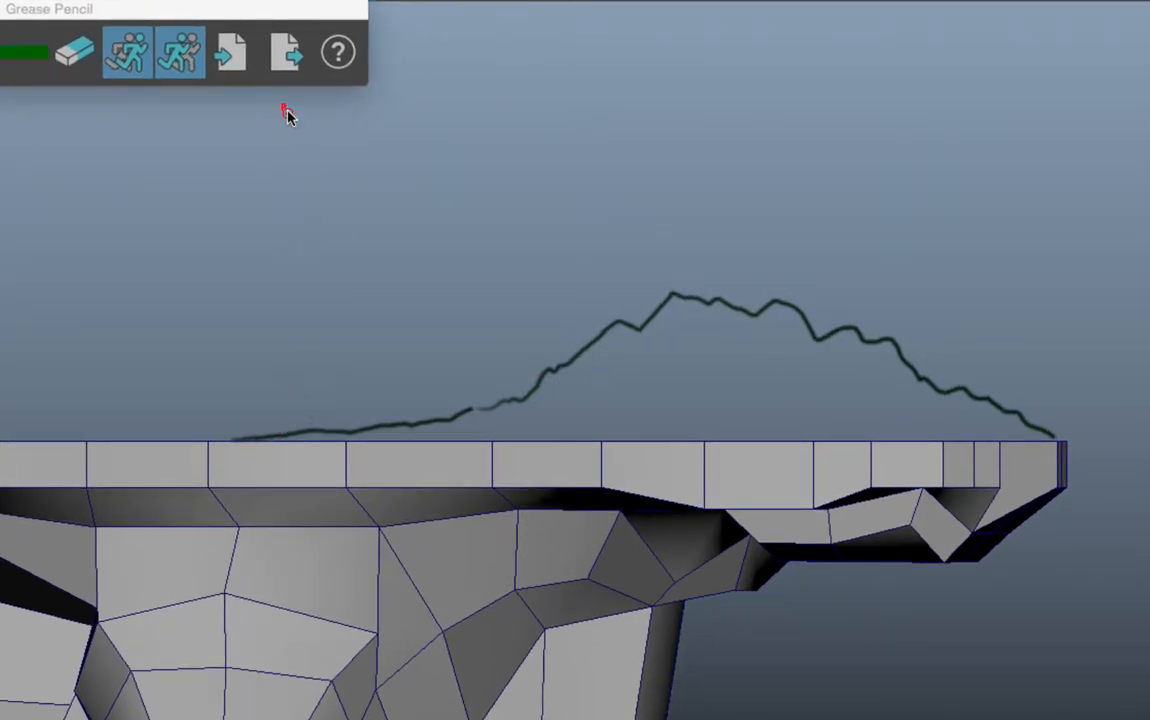
Move the Grease Pencil window clear of the ridge sketch and set the drawing color to red.
{"action": "mouse_move", "coordinate": [238, 14]}
{"action": "left_mouse_down"}
{"action": "mouse_move", "coordinate": [490, 92]}
{"action": "mouse_move", "coordinate": [813, 103]}
{"action": "left_mouse_up"}
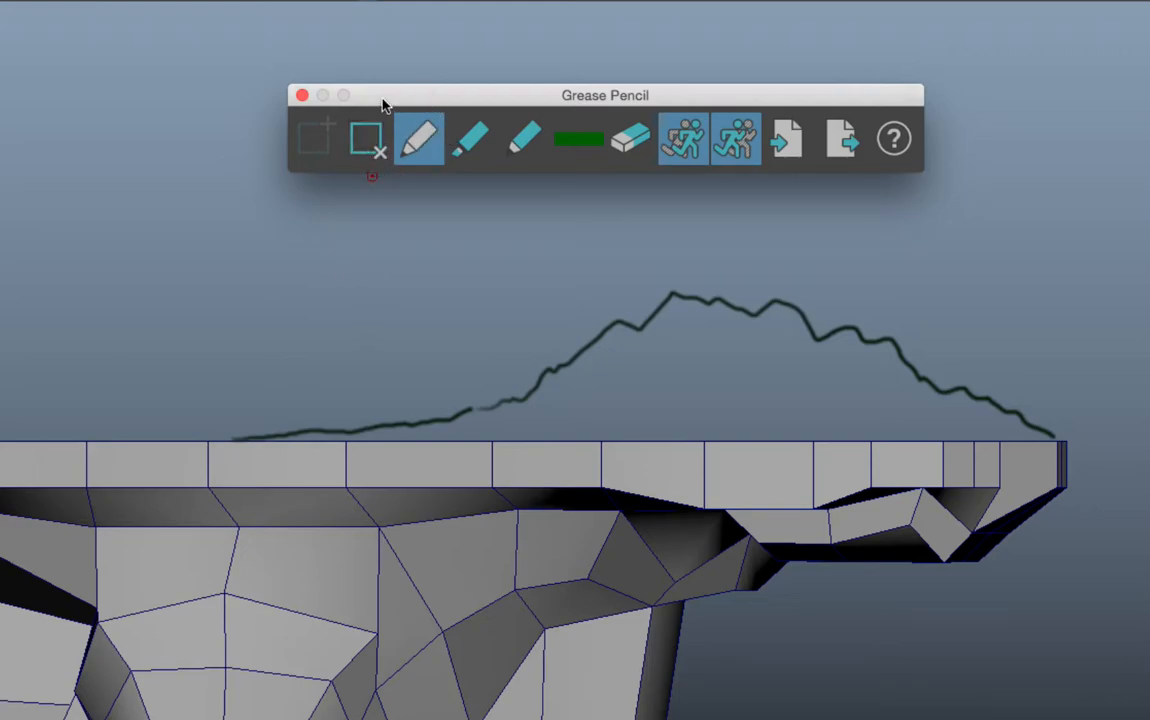
{"action": "left_click_drag", "start_coordinate": [382, 104], "coordinate": [411, 96]}
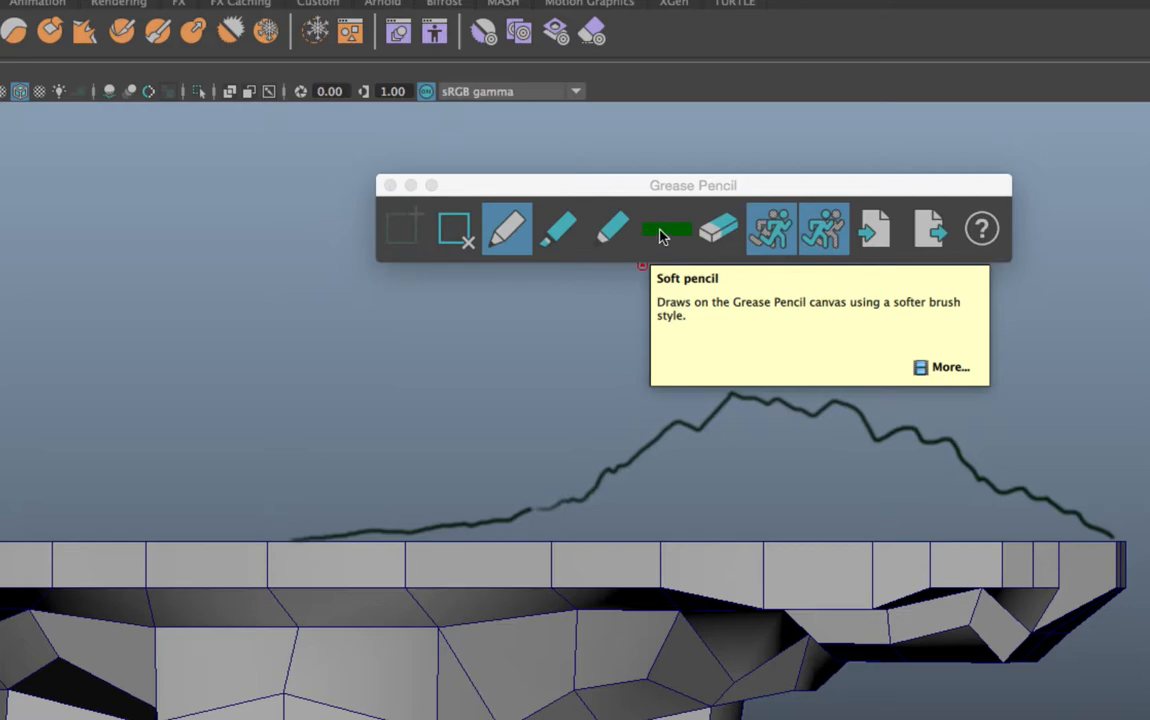
{"action": "left_click", "coordinate": [457, 188]}
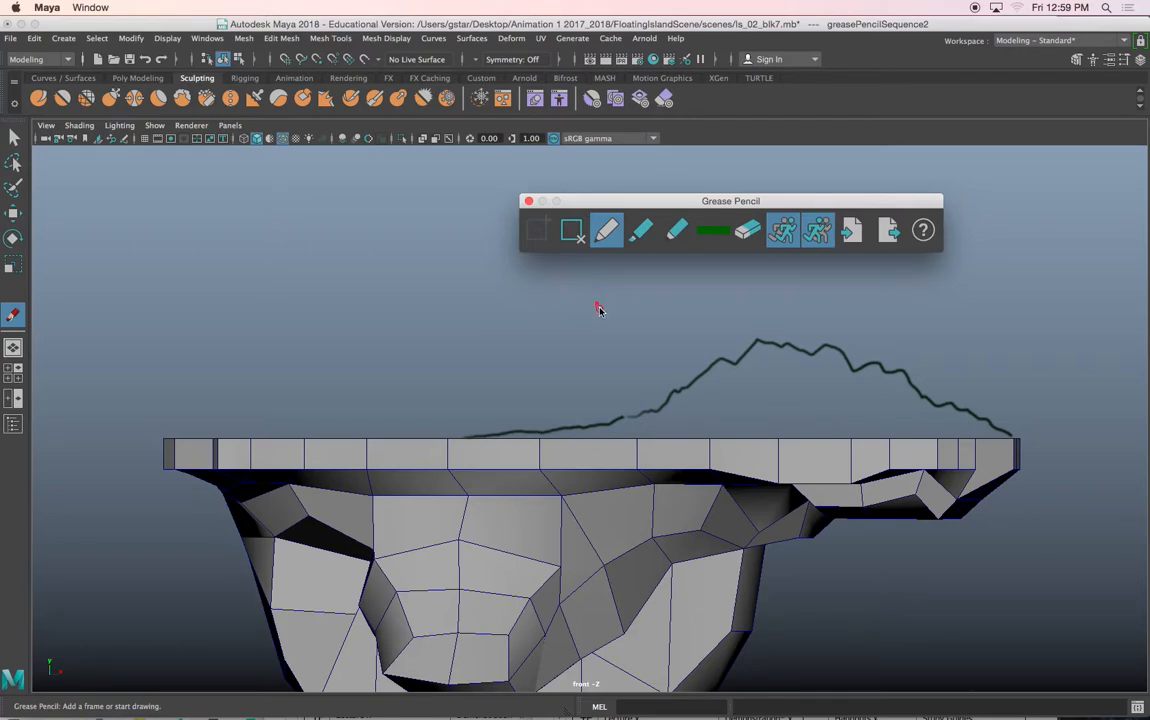
{"action": "mouse_move", "coordinate": [627, 207]}
{"action": "left_mouse_down"}
{"action": "mouse_move", "coordinate": [540, 194]}
{"action": "mouse_move", "coordinate": [275, 202]}
{"action": "left_mouse_up"}
{"action": "mouse_move", "coordinate": [863, 414]}
{"action": "right_mouse_down", "text": "alt"}
{"action": "mouse_move", "coordinate": [873, 401]}
{"action": "mouse_move", "coordinate": [1096, 395]}
{"action": "mouse_move", "coordinate": [803, 408]}
{"action": "mouse_move", "coordinate": [841, 406]}
{"action": "right_mouse_up", "text": "alt"}
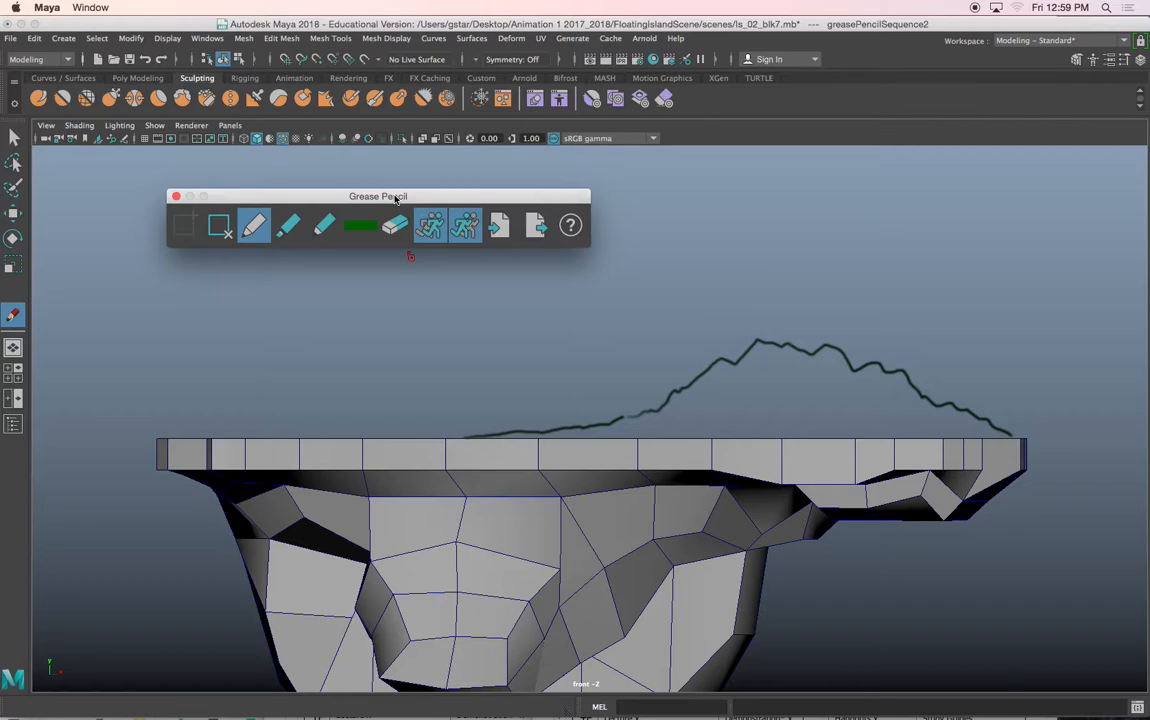
{"action": "left_click_drag", "start_coordinate": [395, 199], "coordinate": [426, 199]}
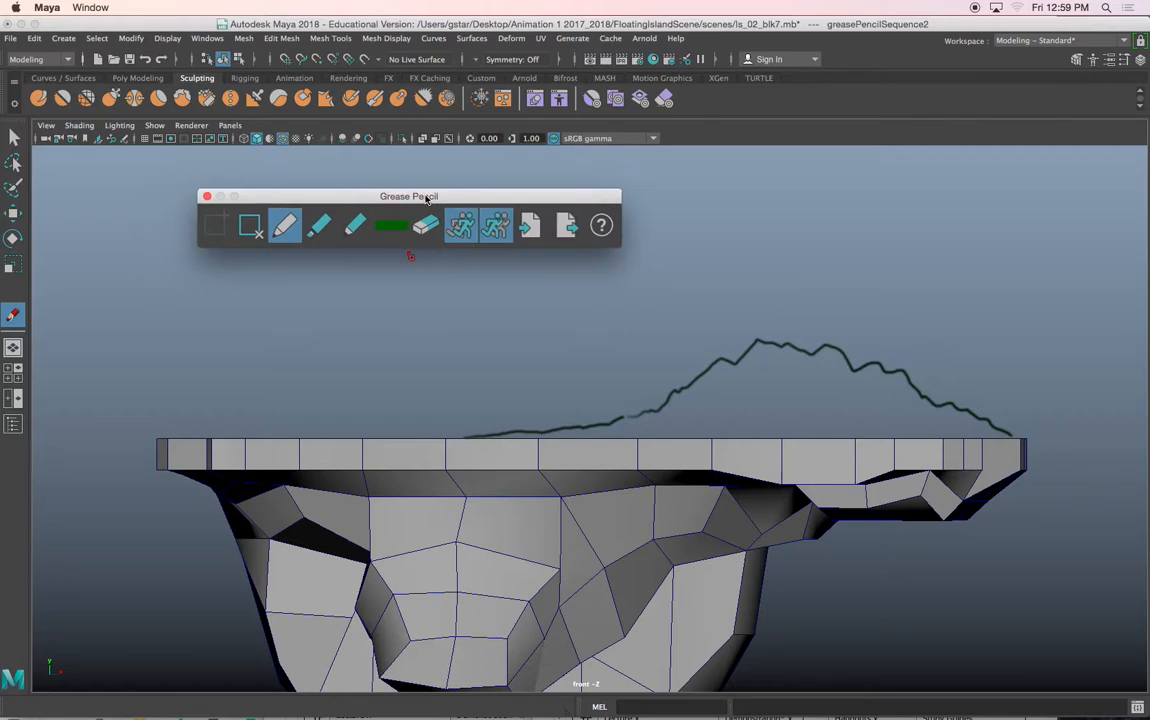
{"action": "left_click", "coordinate": [391, 222]}
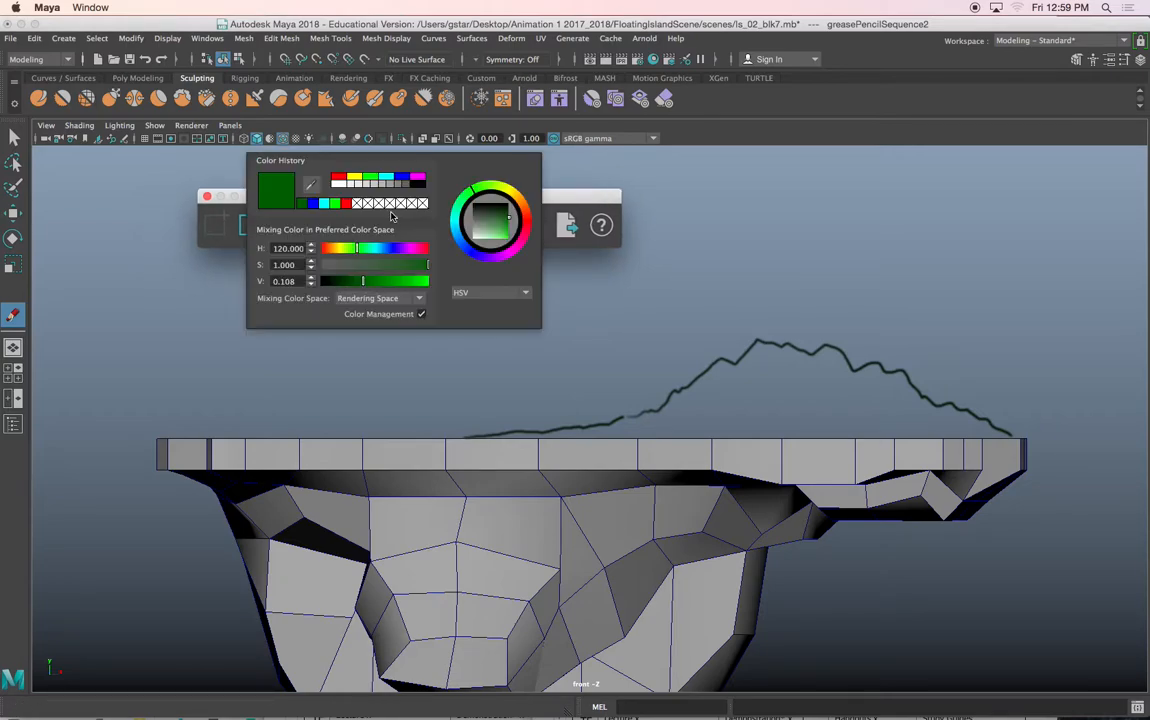
{"action": "left_click", "coordinate": [340, 179]}
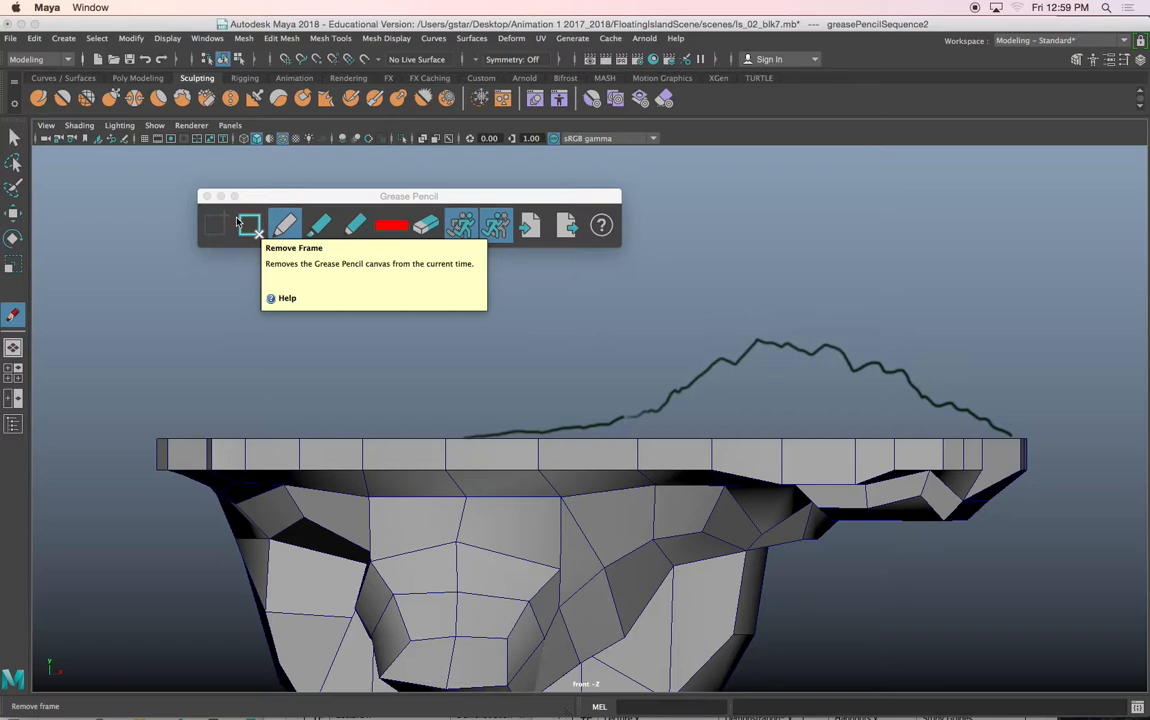
{"action": "left_click_drag", "start_coordinate": [510, 304], "coordinate": [968, 301]}
{"action": "mouse_move", "coordinate": [547, 277]}
{"action": "left_mouse_down"}
{"action": "mouse_move", "coordinate": [726, 210]}
{"action": "mouse_move", "coordinate": [985, 246]}
{"action": "left_mouse_up"}
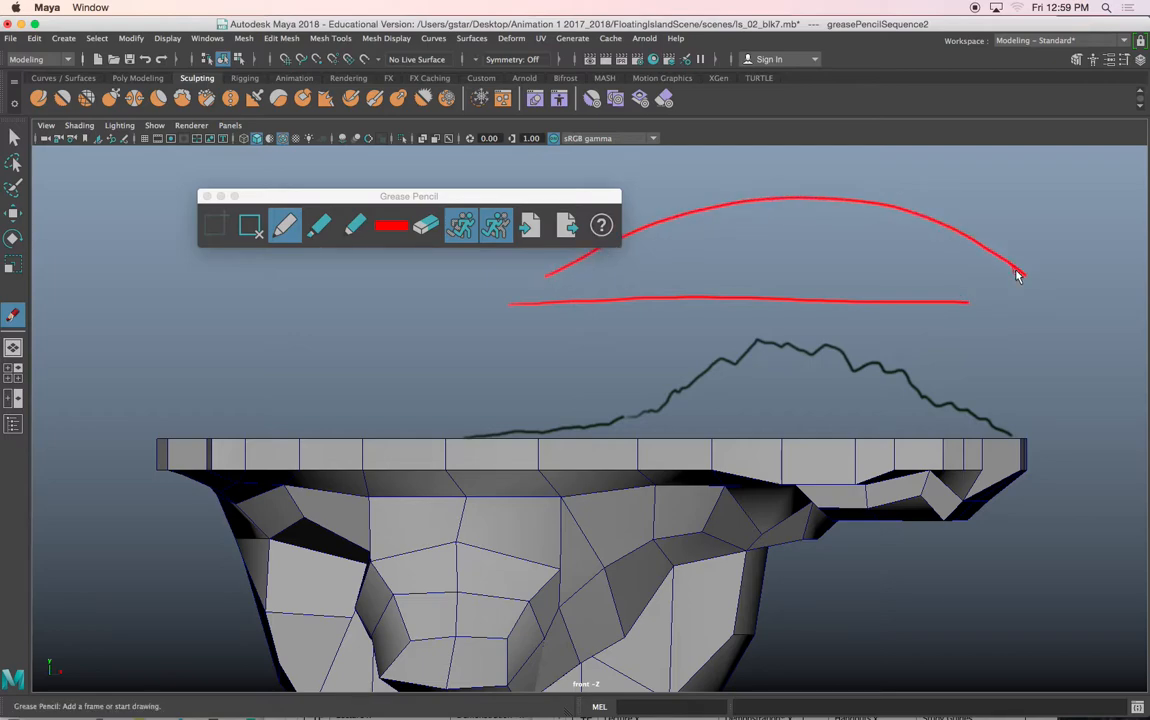
{"action": "key", "text": "z"}
{"action": "key", "text": "z"}
Draw vertical red guide lines from the ridge's peaks and dips down to the island's top surface, along the whole mountain profile.
{"action": "mouse_move", "coordinate": [520, 431]}
{"action": "left_mouse_down"}
{"action": "mouse_move", "coordinate": [545, 440]}
{"action": "mouse_move", "coordinate": [611, 428]}
{"action": "mouse_move", "coordinate": [611, 439]}
{"action": "mouse_move", "coordinate": [622, 417]}
{"action": "mouse_move", "coordinate": [624, 437]}
{"action": "mouse_move", "coordinate": [641, 435]}
{"action": "left_mouse_up"}
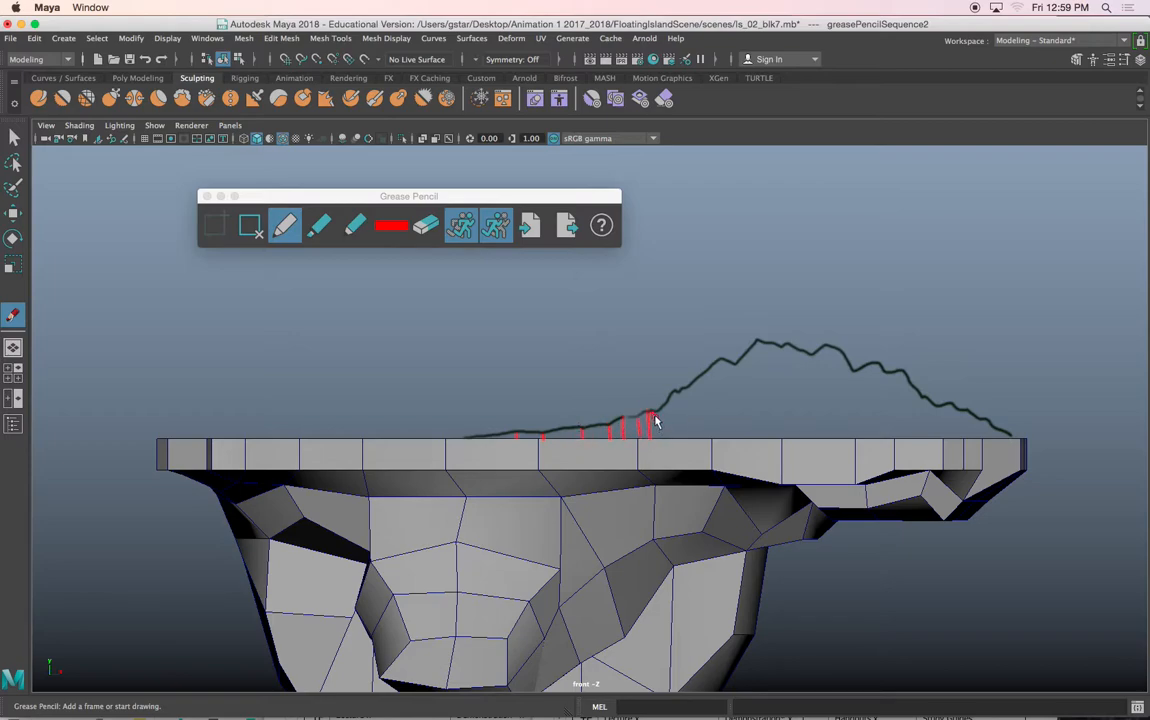
{"action": "left_click_drag", "start_coordinate": [670, 386], "coordinate": [682, 437]}
{"action": "left_click_drag", "start_coordinate": [687, 389], "coordinate": [690, 436]}
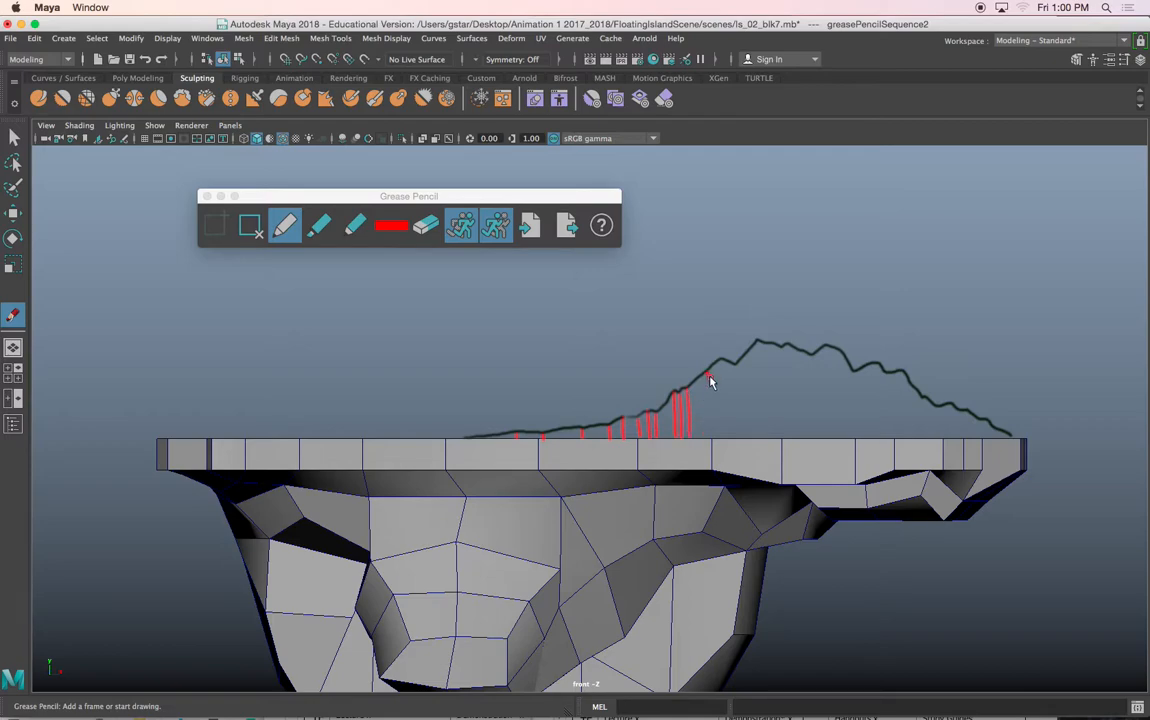
{"action": "left_click_drag", "start_coordinate": [719, 361], "coordinate": [719, 436]}
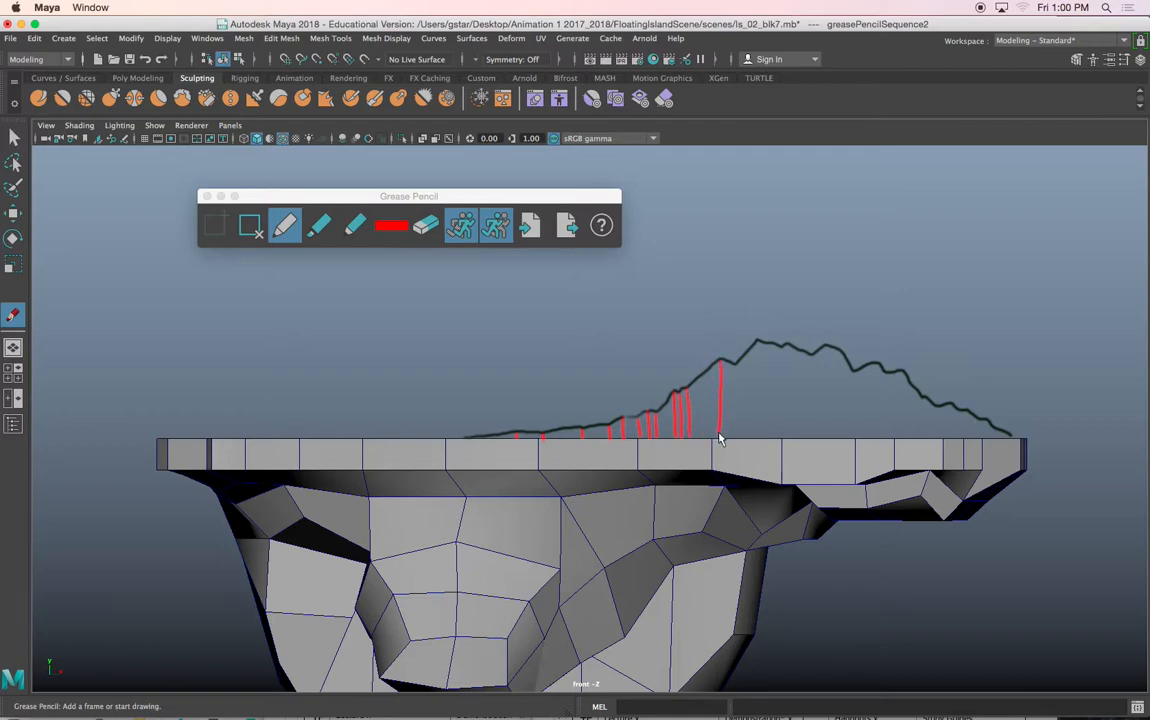
{"action": "left_click_drag", "start_coordinate": [736, 369], "coordinate": [741, 423]}
{"action": "left_click_drag", "start_coordinate": [758, 347], "coordinate": [762, 436]}
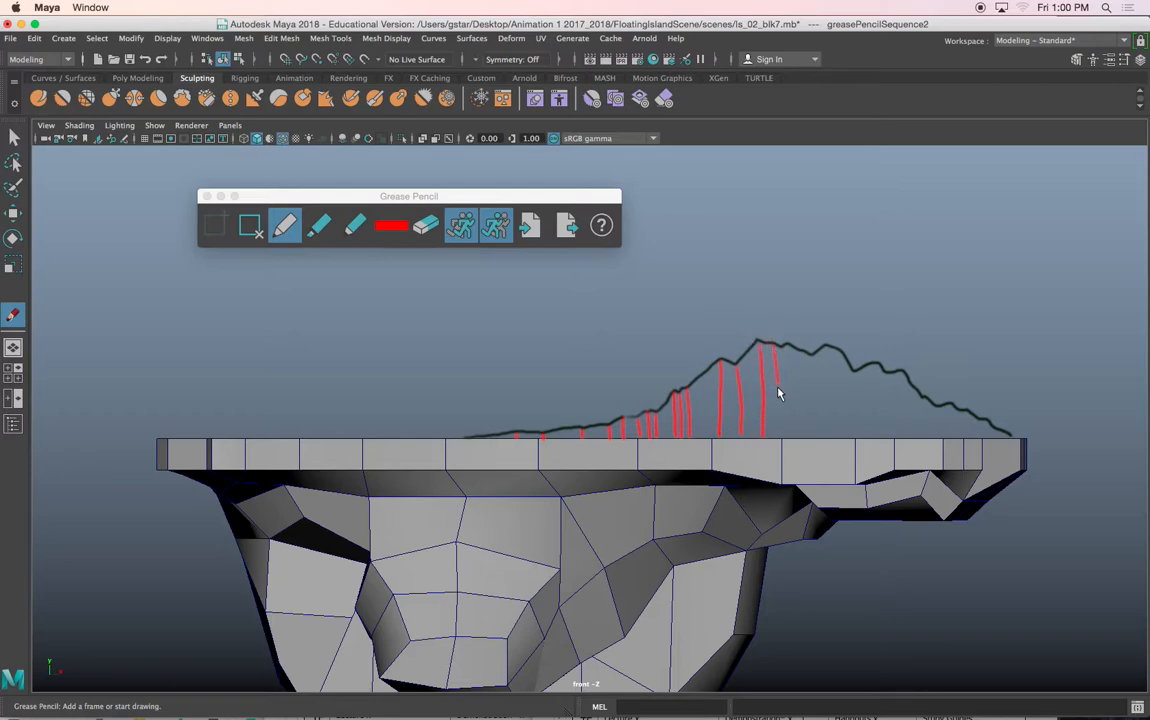
{"action": "left_click_drag", "start_coordinate": [784, 347], "coordinate": [787, 432]}
{"action": "left_click_drag", "start_coordinate": [789, 347], "coordinate": [797, 429]}
{"action": "left_click_drag", "start_coordinate": [827, 350], "coordinate": [830, 397]}
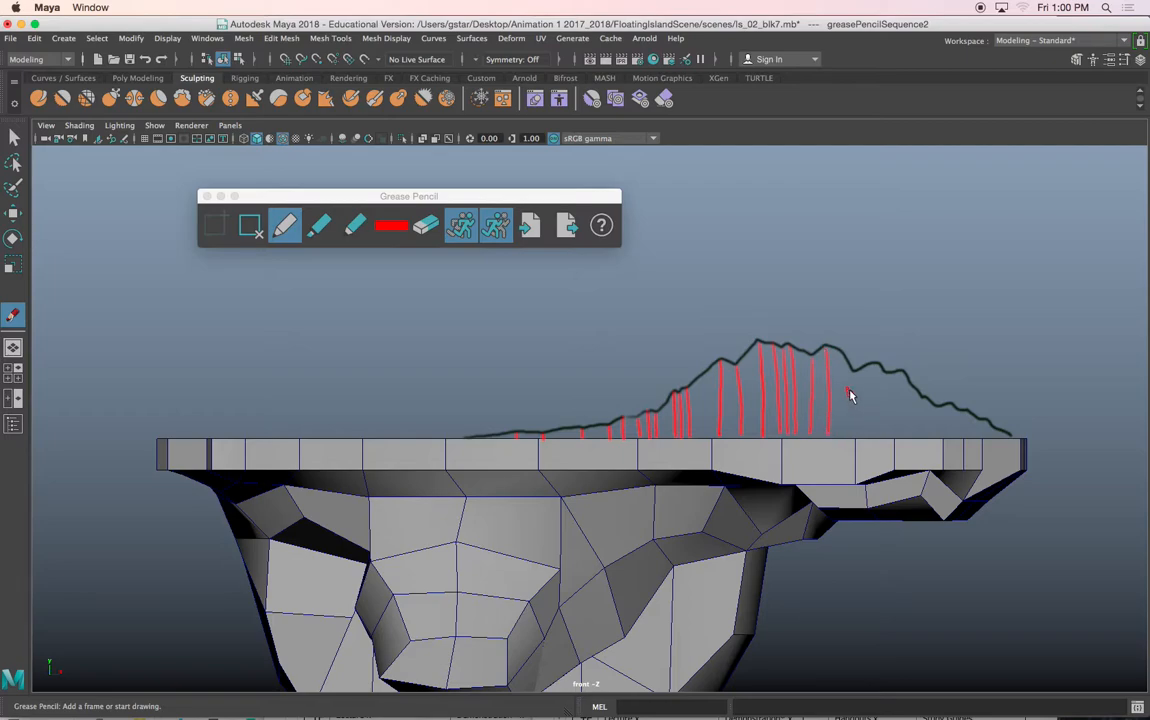
{"action": "left_click_drag", "start_coordinate": [843, 420], "coordinate": [844, 434]}
{"action": "mouse_move", "coordinate": [854, 373]}
{"action": "left_mouse_down"}
{"action": "mouse_move", "coordinate": [856, 435]}
{"action": "mouse_move", "coordinate": [873, 375]}
{"action": "mouse_move", "coordinate": [884, 435]}
{"action": "left_mouse_up"}
{"action": "mouse_move", "coordinate": [895, 374]}
{"action": "left_mouse_down"}
{"action": "mouse_move", "coordinate": [897, 435]}
{"action": "mouse_move", "coordinate": [905, 406]}
{"action": "mouse_move", "coordinate": [929, 434]}
{"action": "left_mouse_up"}
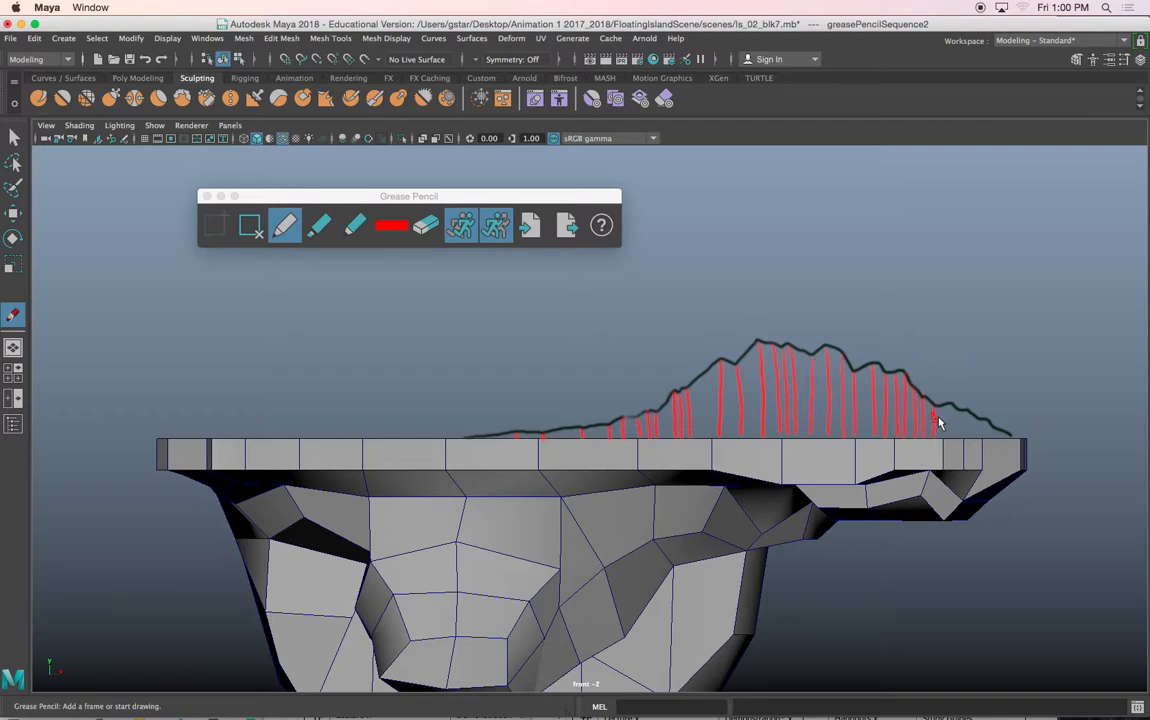
{"action": "mouse_move", "coordinate": [962, 411]}
{"action": "left_mouse_down"}
{"action": "mouse_move", "coordinate": [963, 436]}
{"action": "mouse_move", "coordinate": [1014, 432]}
{"action": "left_mouse_up"}
Close the Grease Pencil window and leave drawing mode for the Move tool.
{"action": "mouse_move", "coordinate": [352, 195]}
{"action": "left_mouse_down"}
{"action": "mouse_move", "coordinate": [349, 209]}
{"action": "mouse_move", "coordinate": [410, 214]}
{"action": "mouse_move", "coordinate": [397, 216]}
{"action": "left_mouse_up"}
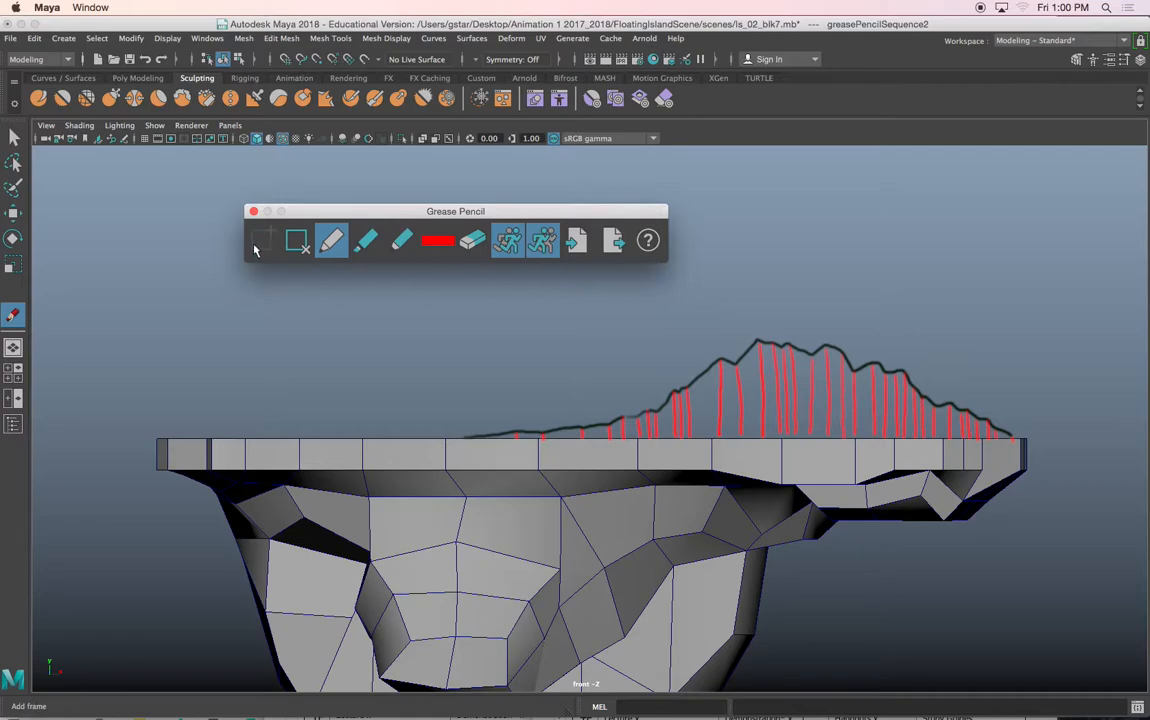
{"action": "left_click", "coordinate": [254, 213]}
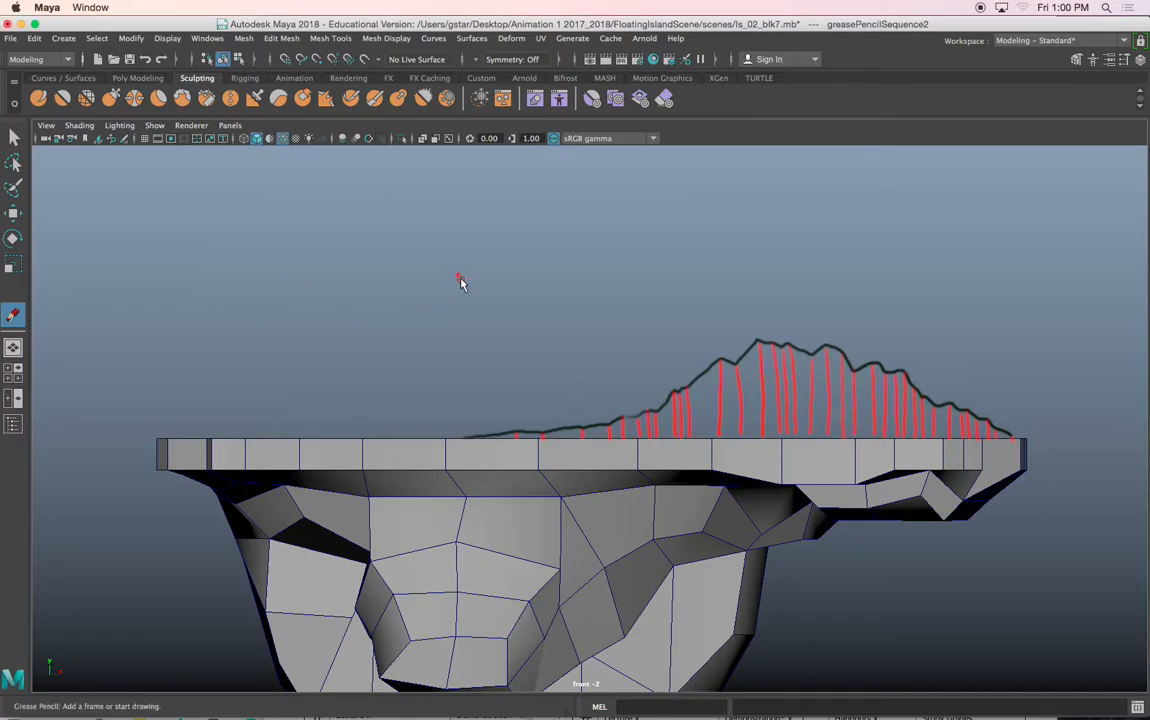
{"action": "key", "text": "w"}
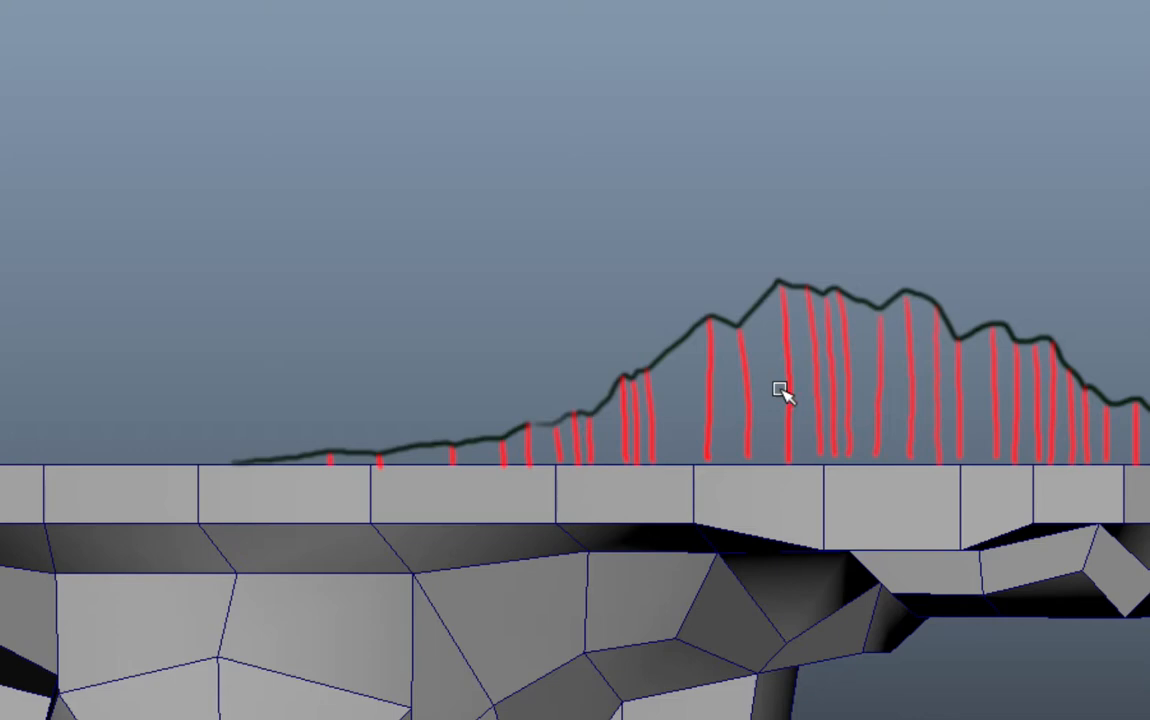
Start a polygon with the Create Polygon tool at the island's right edge and trace the ridge's lower right slope point by point.
{"action": "mouse_move", "coordinate": [759, 399]}
{"action": "middle_mouse_down", "text": "alt"}
{"action": "mouse_move", "coordinate": [719, 412]}
{"action": "mouse_move", "coordinate": [737, 396]}
{"action": "middle_mouse_up", "text": "alt"}
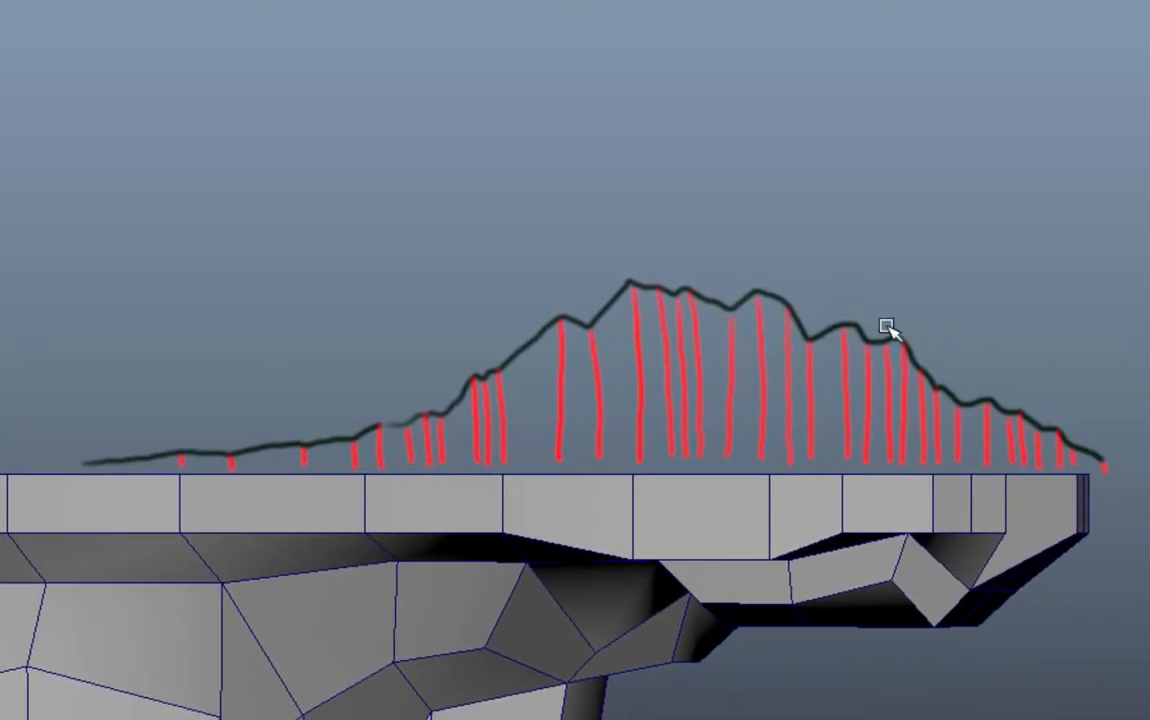
{"action": "key", "text": "space"}
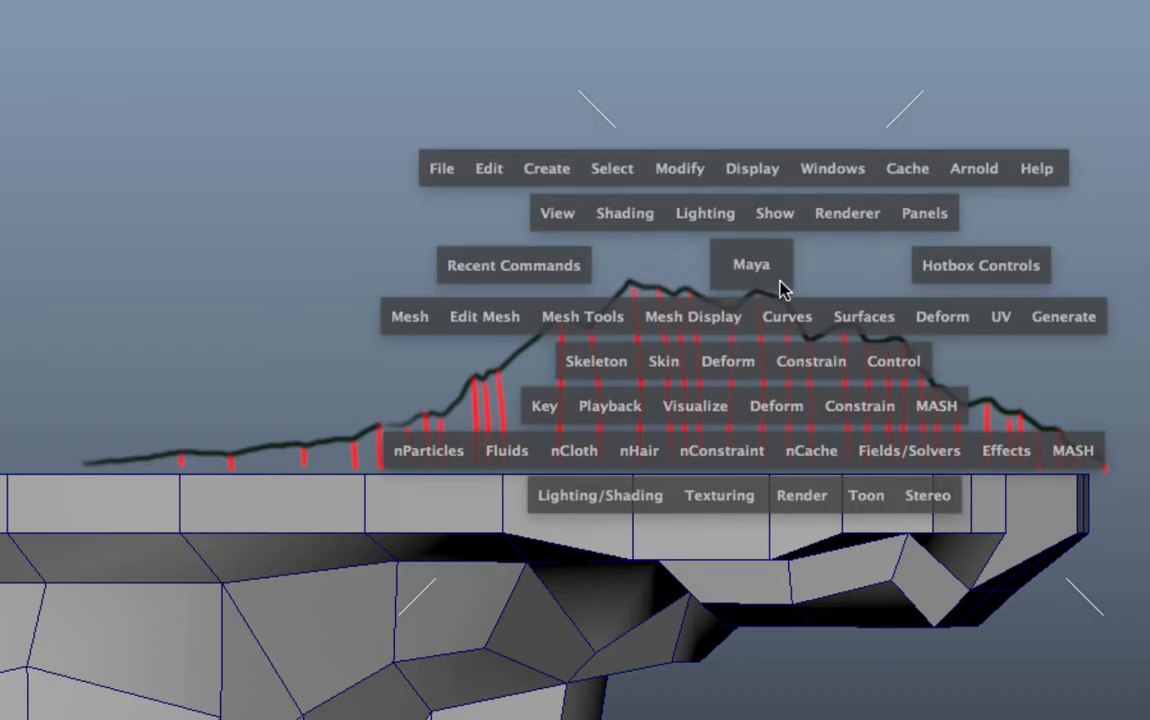
{"action": "left_click", "coordinate": [590, 321]}
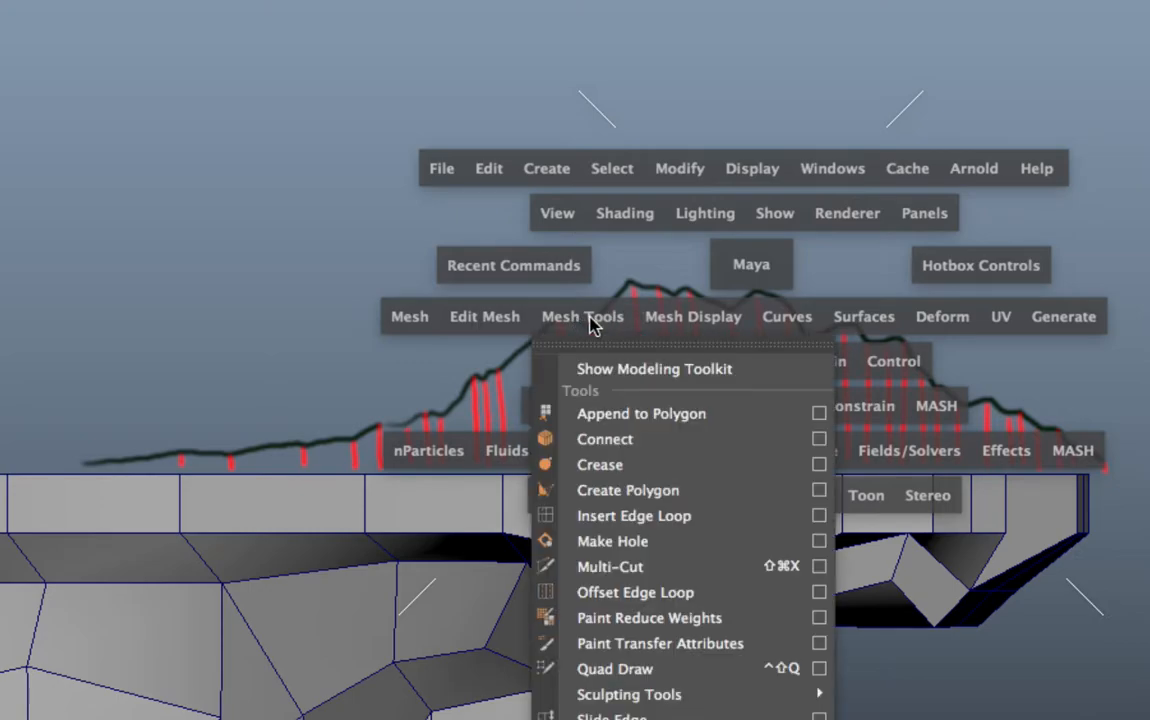
{"action": "left_click", "coordinate": [605, 489]}
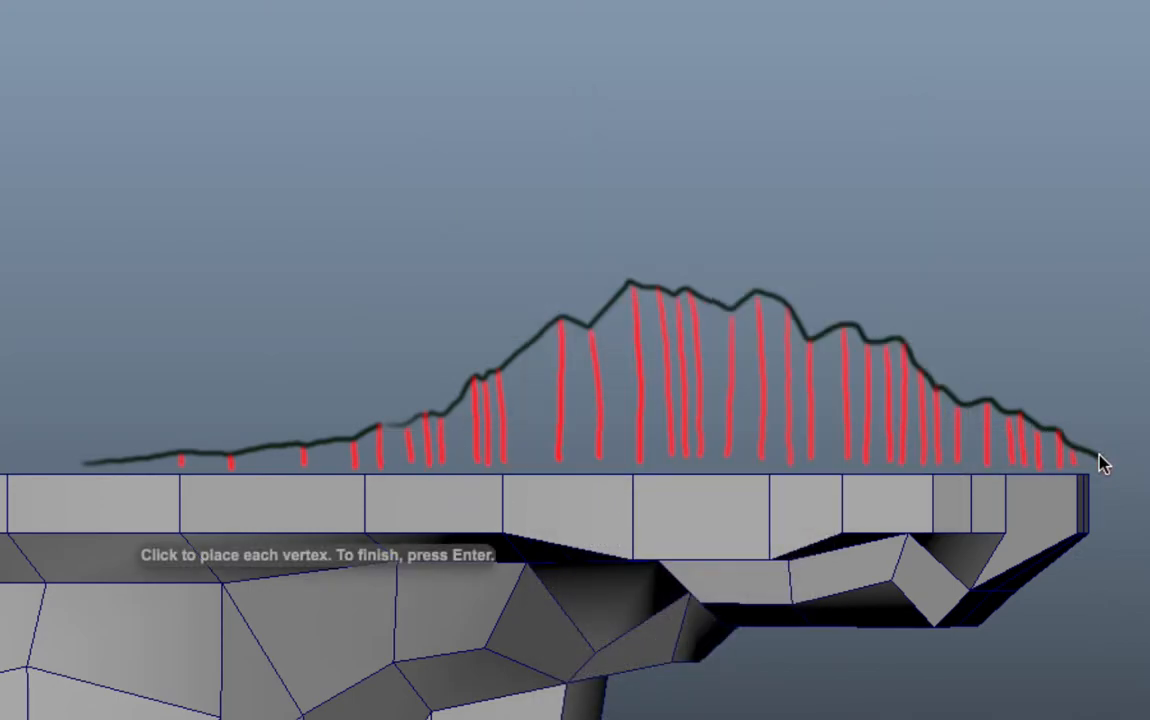
{"action": "key", "text": "space"}
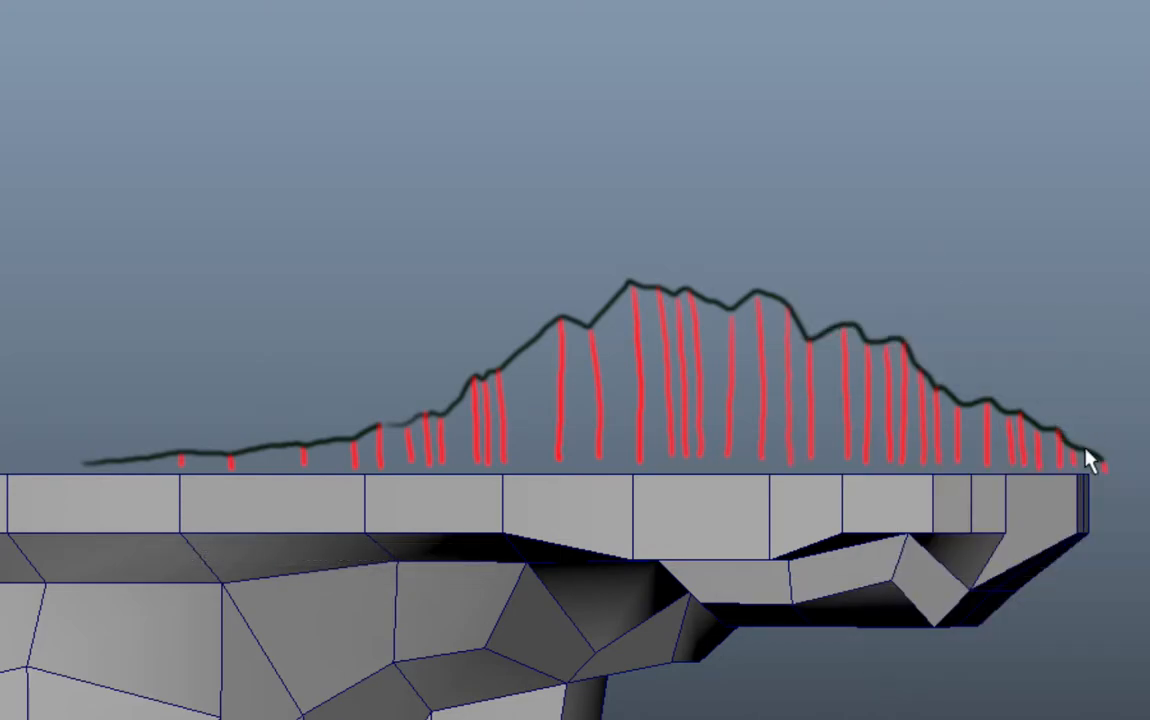
{"action": "middle_click_drag", "start_coordinate": [1088, 443], "coordinate": [1106, 441], "text": "alt"}
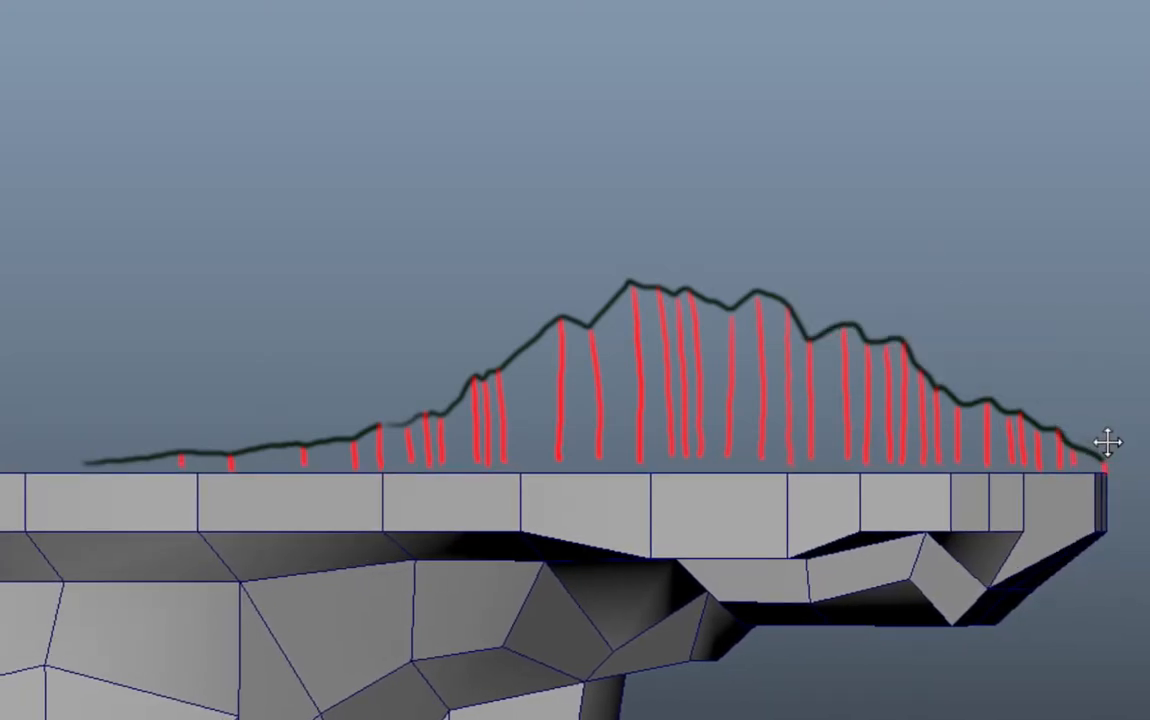
{"action": "left_click", "coordinate": [1107, 468]}
{"action": "left_click", "coordinate": [1061, 432]}
{"action": "left_click", "coordinate": [1041, 432]}
{"action": "left_click", "coordinate": [1022, 414]}
{"action": "left_click", "coordinate": [1010, 417]}
{"action": "left_click", "coordinate": [988, 404]}
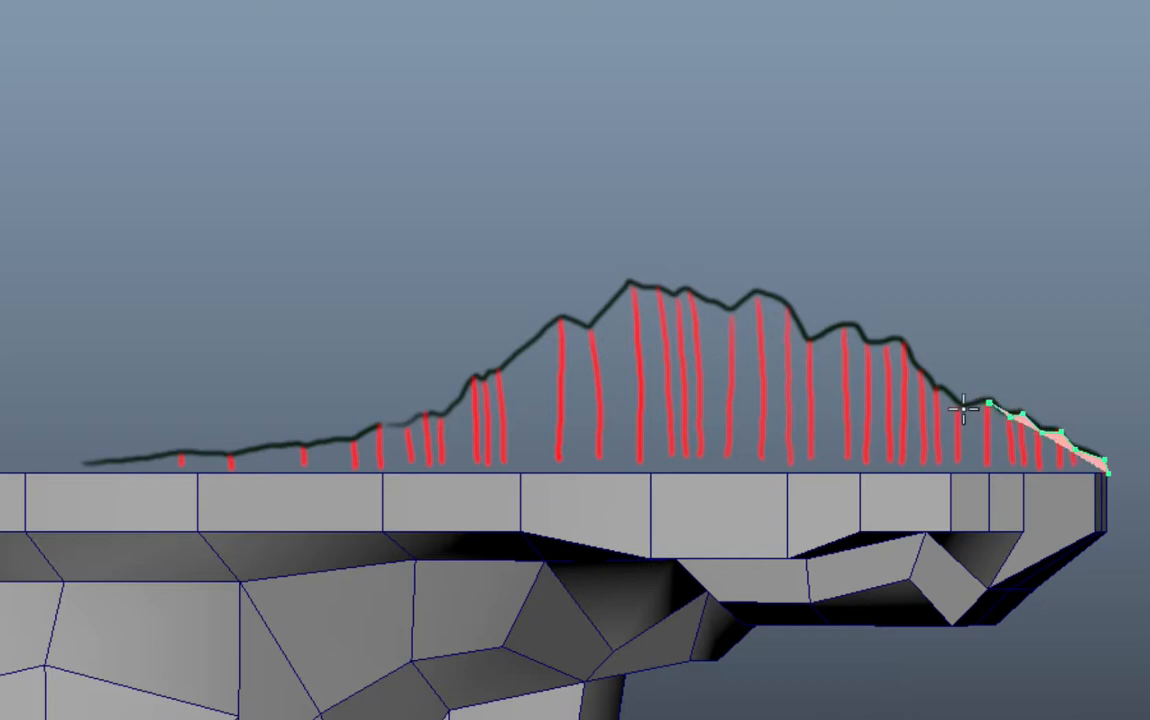
{"action": "left_click", "coordinate": [958, 409]}
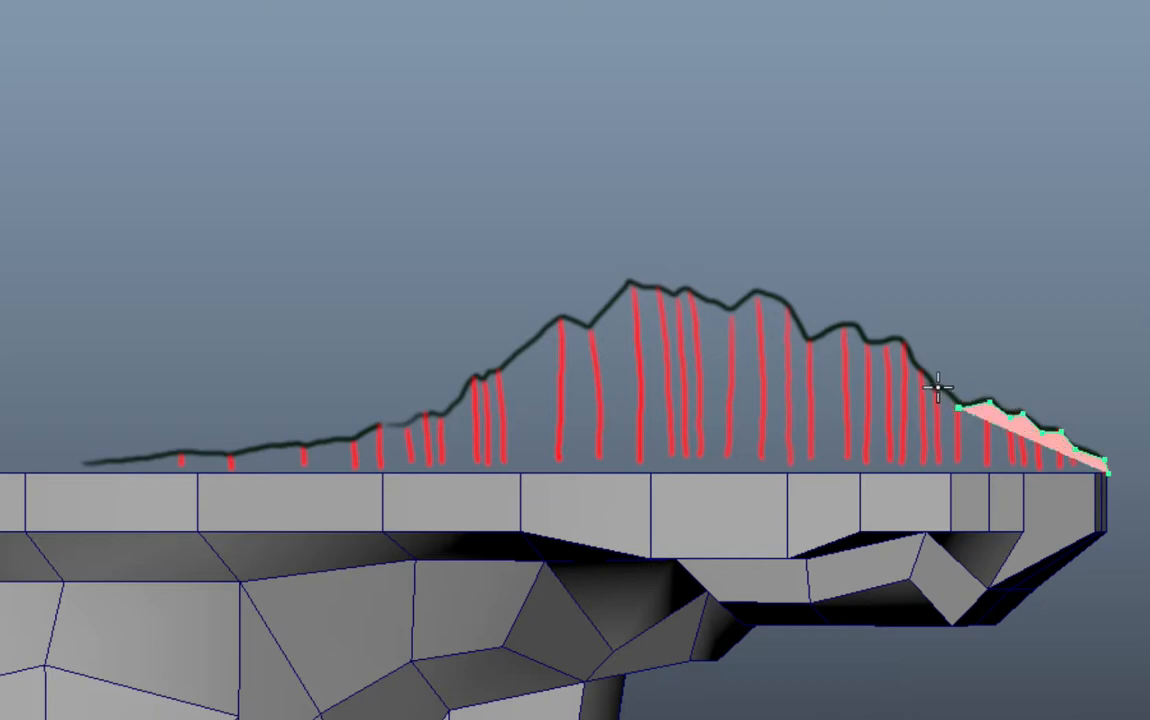
Continue the polygon outline up the steep right slope and across the upper peaks and dips to the mountain's highest summit.
{"action": "left_click", "coordinate": [940, 389]}
{"action": "left_click", "coordinate": [922, 367]}
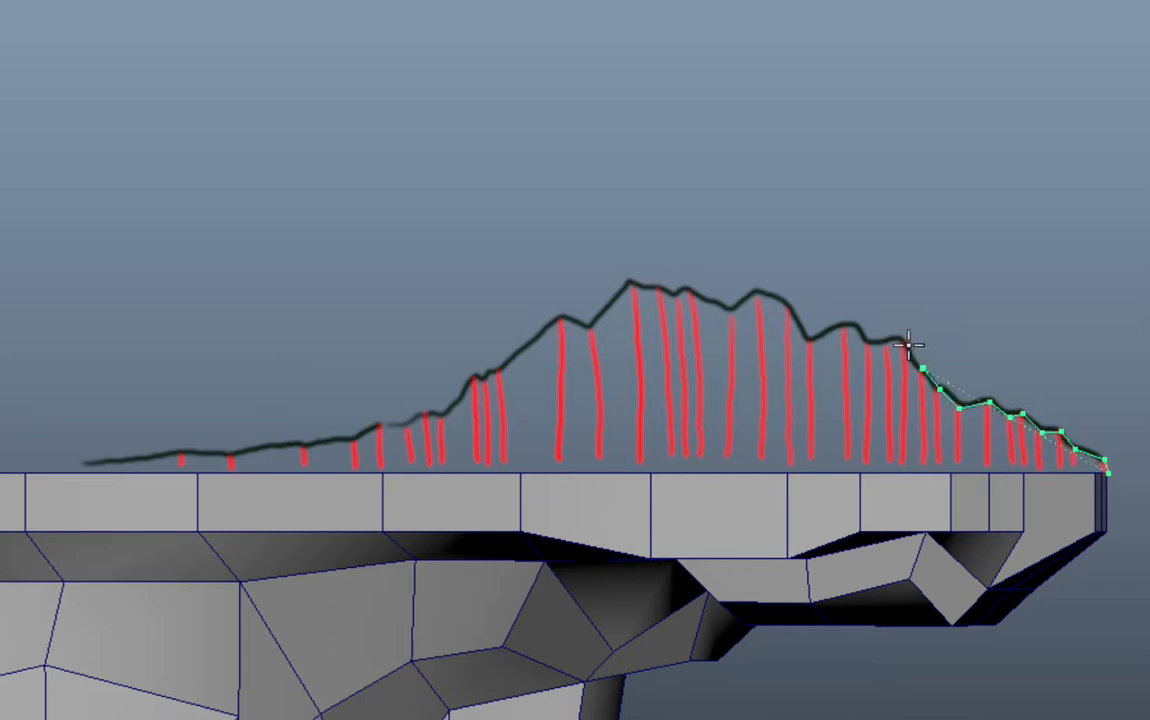
{"action": "left_click", "coordinate": [905, 343]}
{"action": "left_click", "coordinate": [885, 342]}
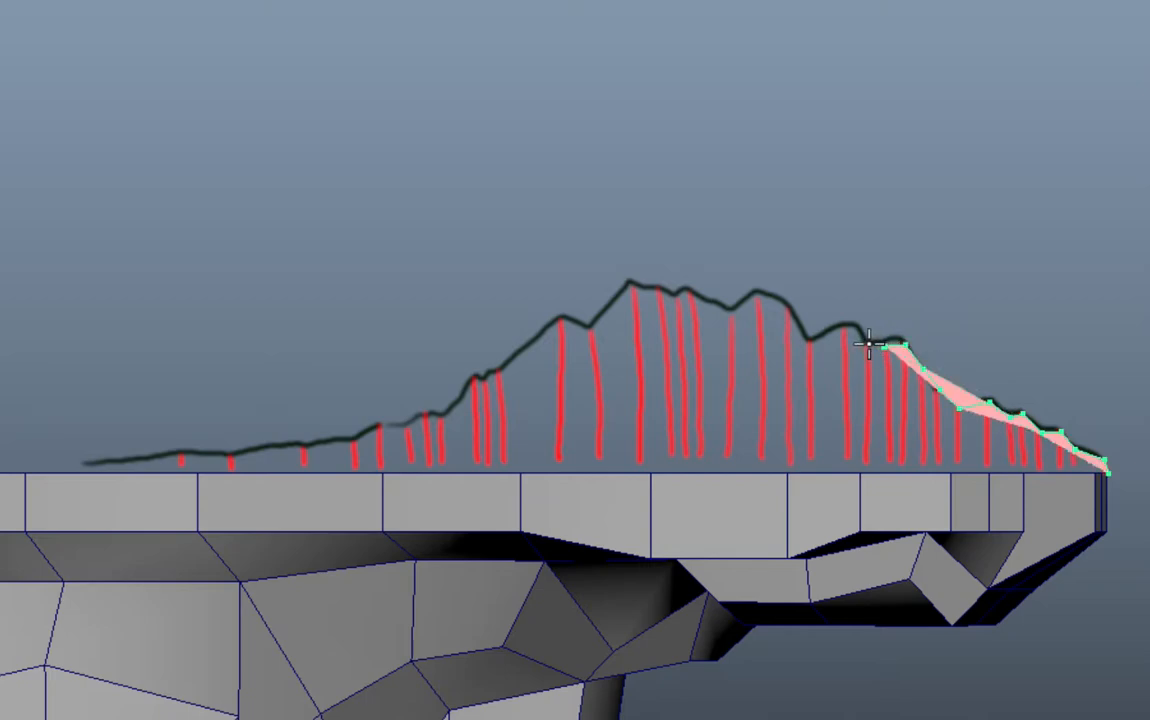
{"action": "left_click", "coordinate": [869, 345]}
{"action": "left_click", "coordinate": [846, 325]}
{"action": "left_click", "coordinate": [812, 342]}
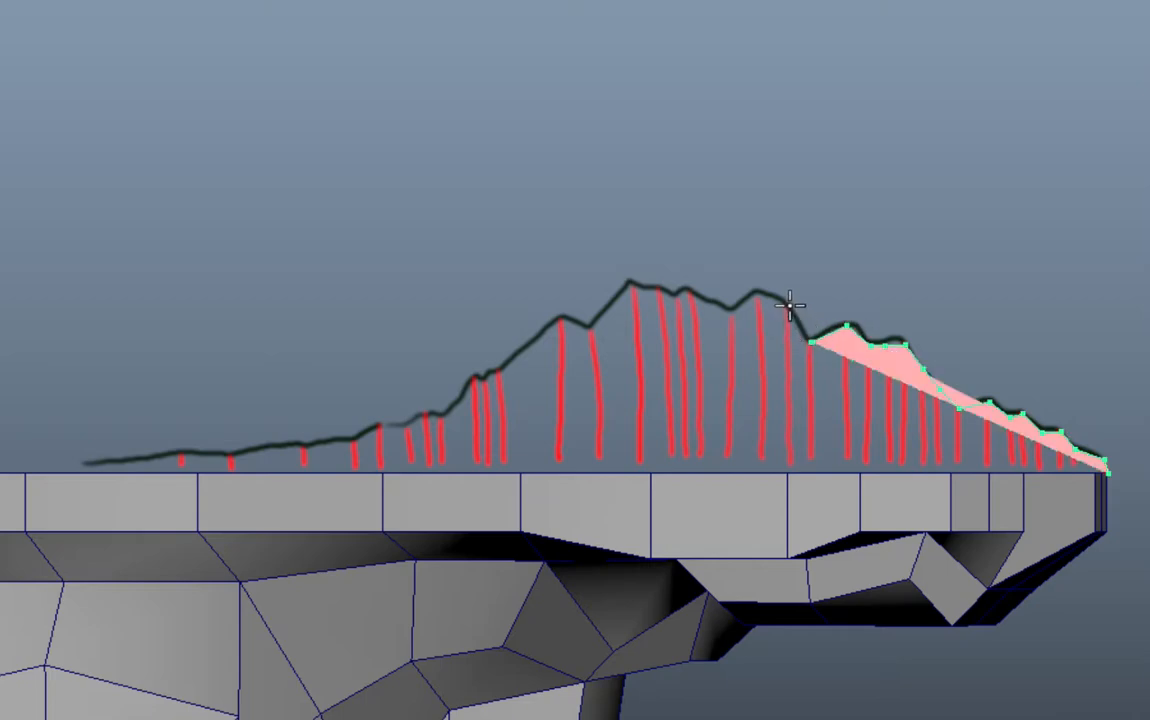
{"action": "left_click", "coordinate": [790, 306]}
{"action": "left_click", "coordinate": [757, 292]}
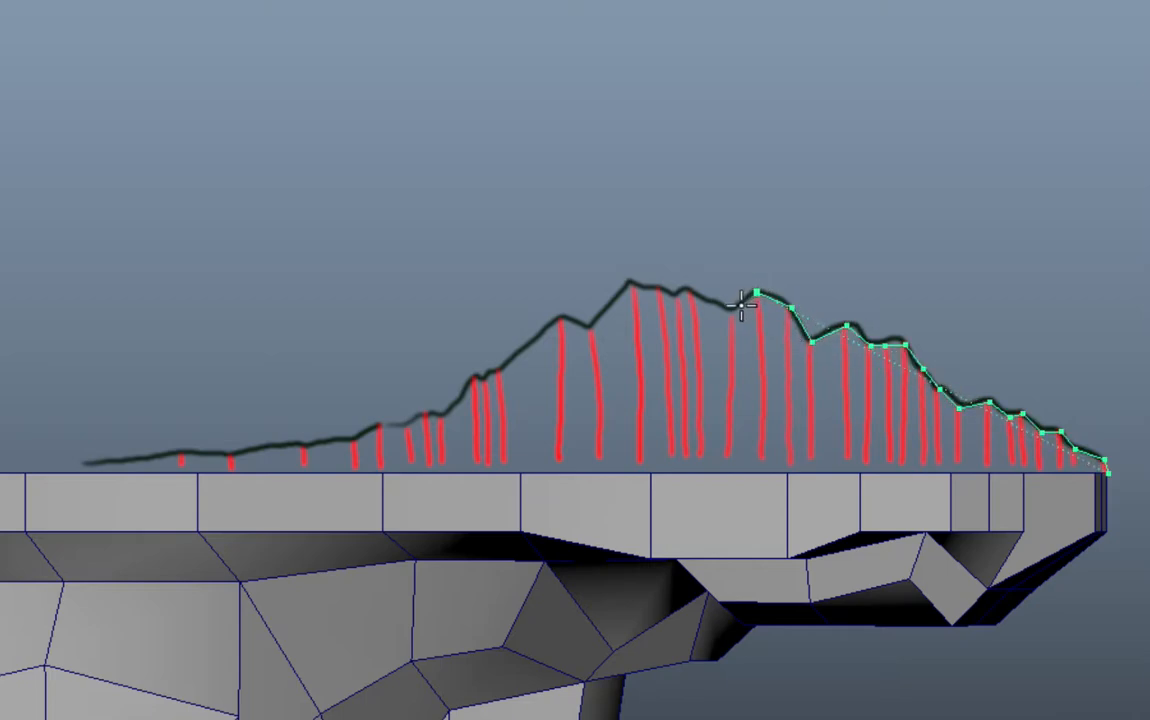
{"action": "left_click", "coordinate": [733, 312]}
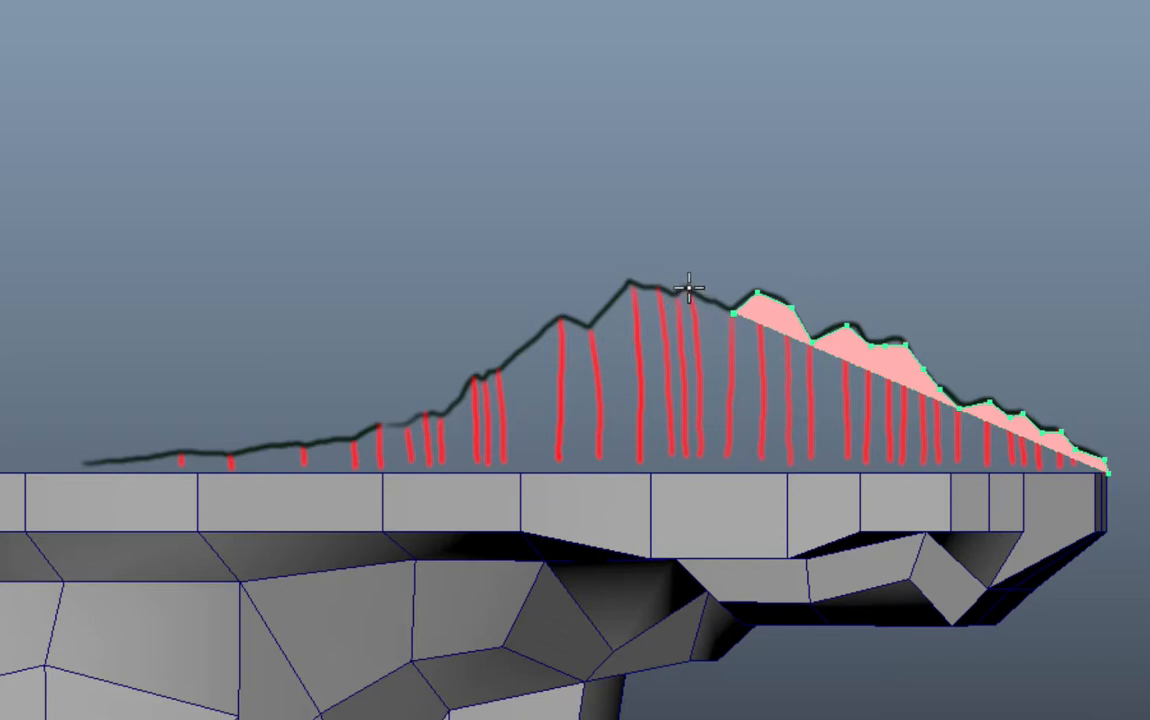
{"action": "left_click", "coordinate": [689, 290]}
{"action": "left_click", "coordinate": [677, 296]}
{"action": "left_click", "coordinate": [661, 288]}
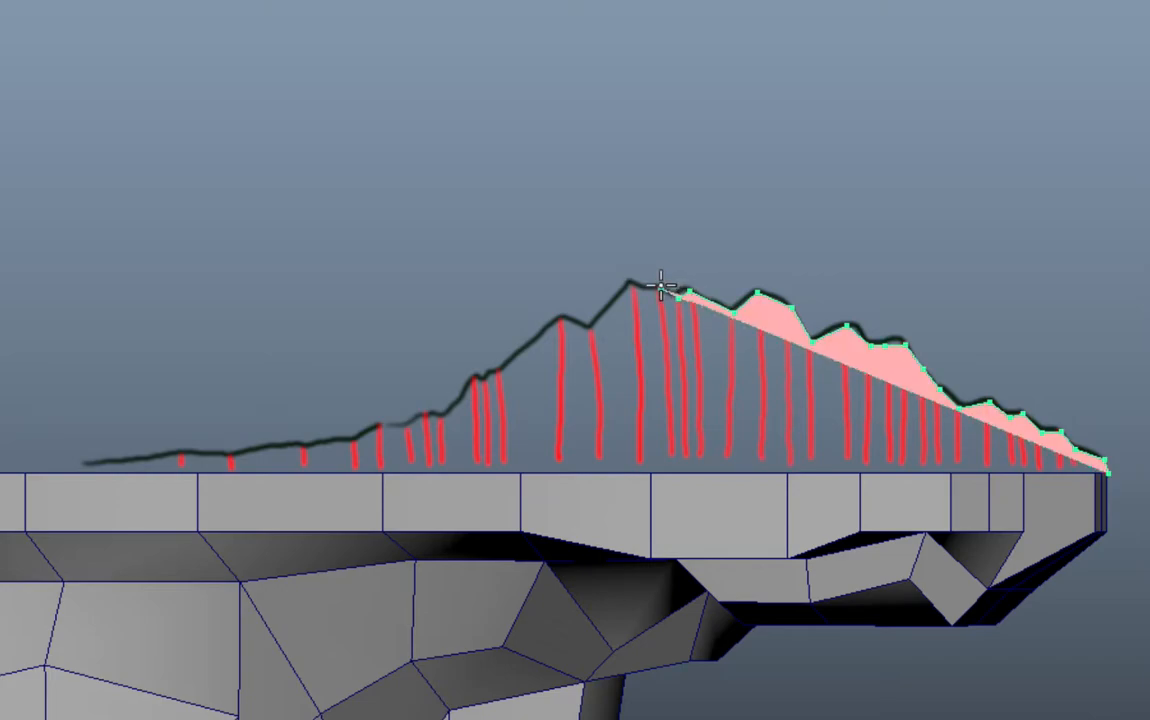
{"action": "left_click", "coordinate": [630, 282]}
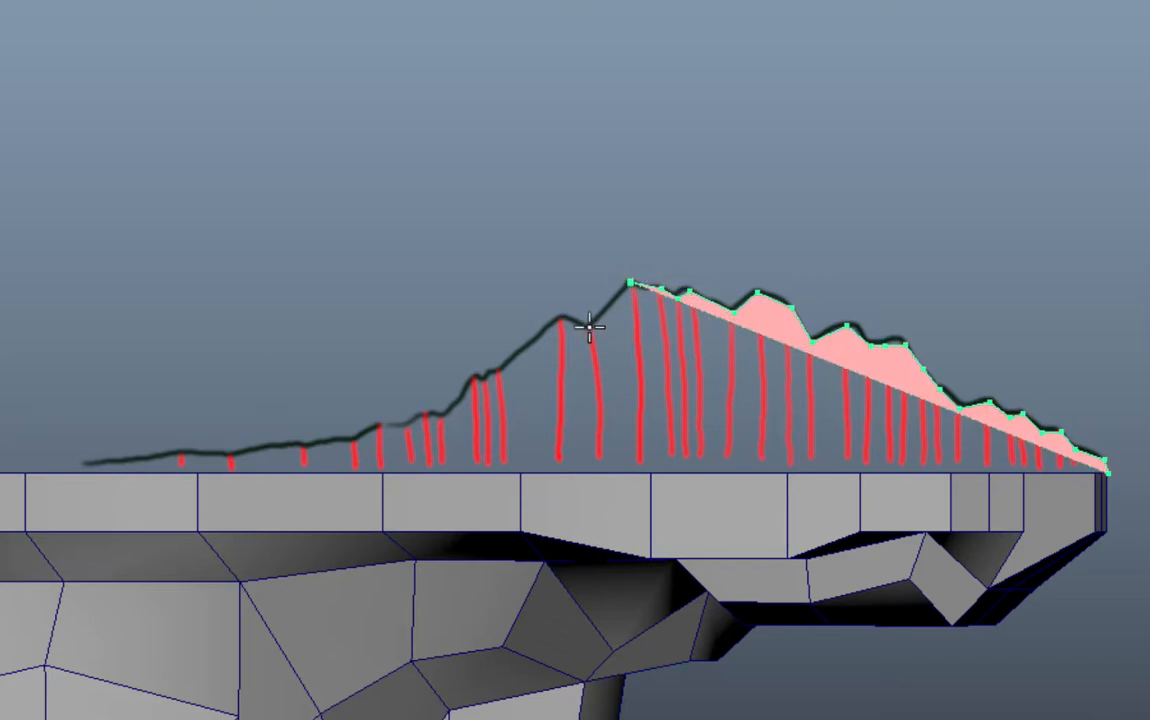
Trace the left slope from the summit to the ridge's left tip, close the outline at the island's surface and complete the polygon.
{"action": "left_click", "coordinate": [590, 329]}
{"action": "left_click", "coordinate": [559, 319]}
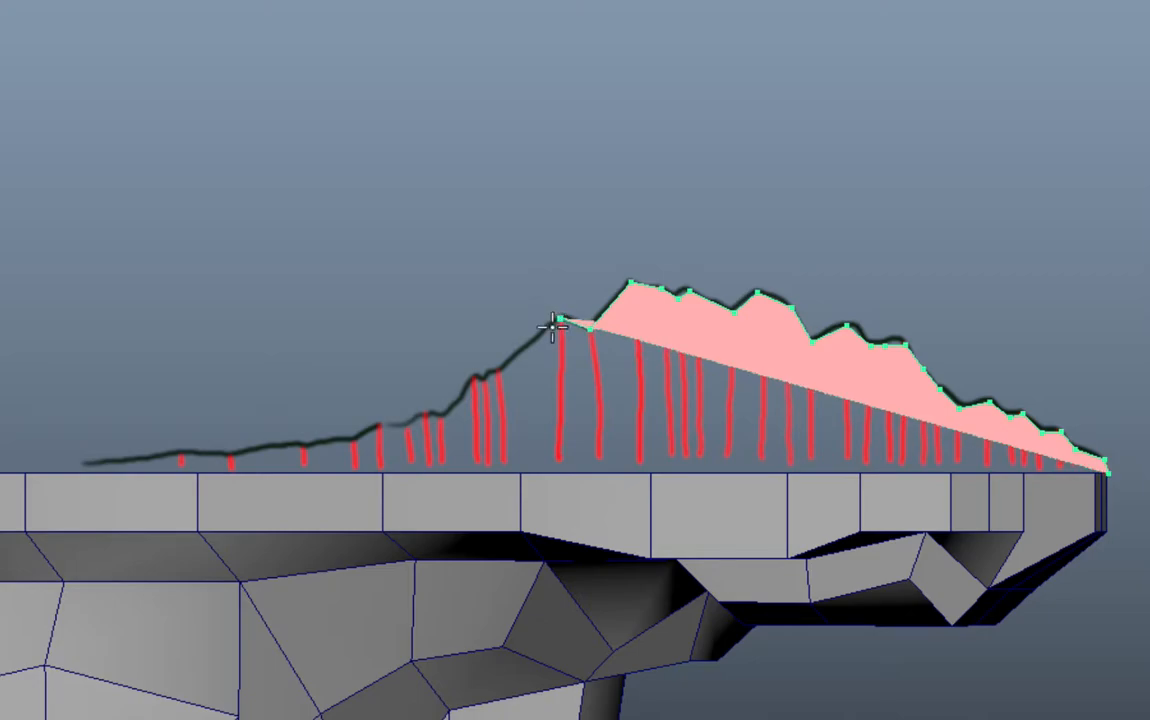
{"action": "left_click", "coordinate": [500, 371]}
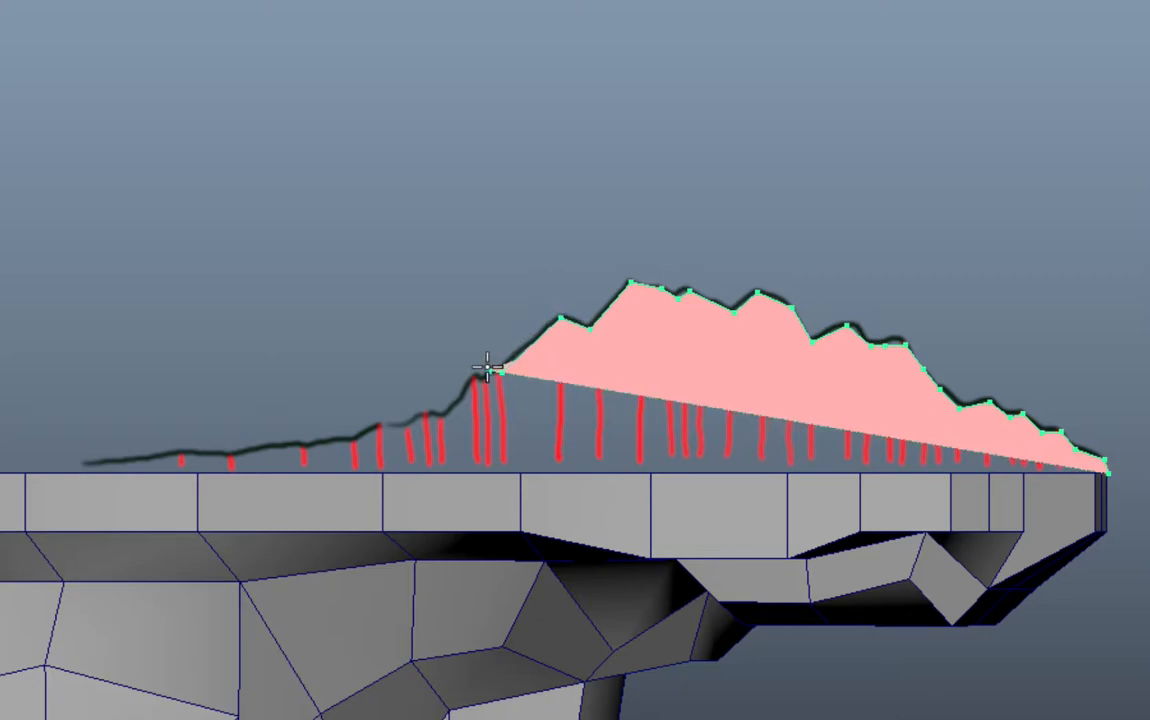
{"action": "left_click", "coordinate": [475, 376]}
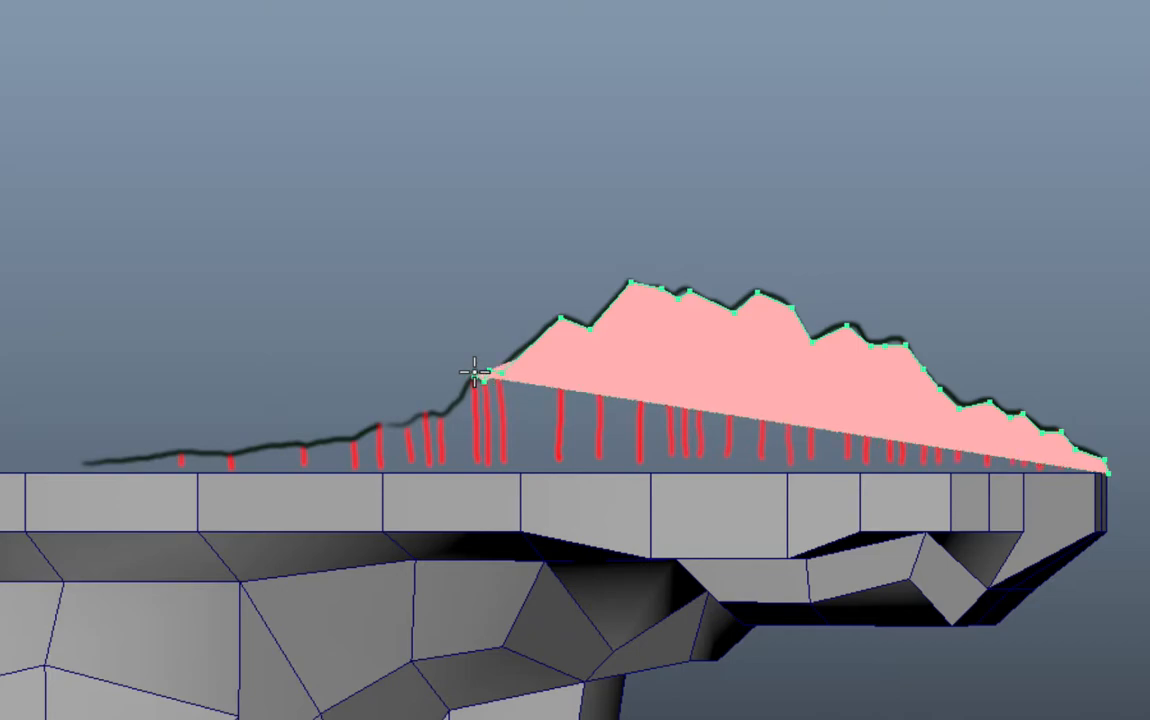
{"action": "left_click", "coordinate": [426, 411]}
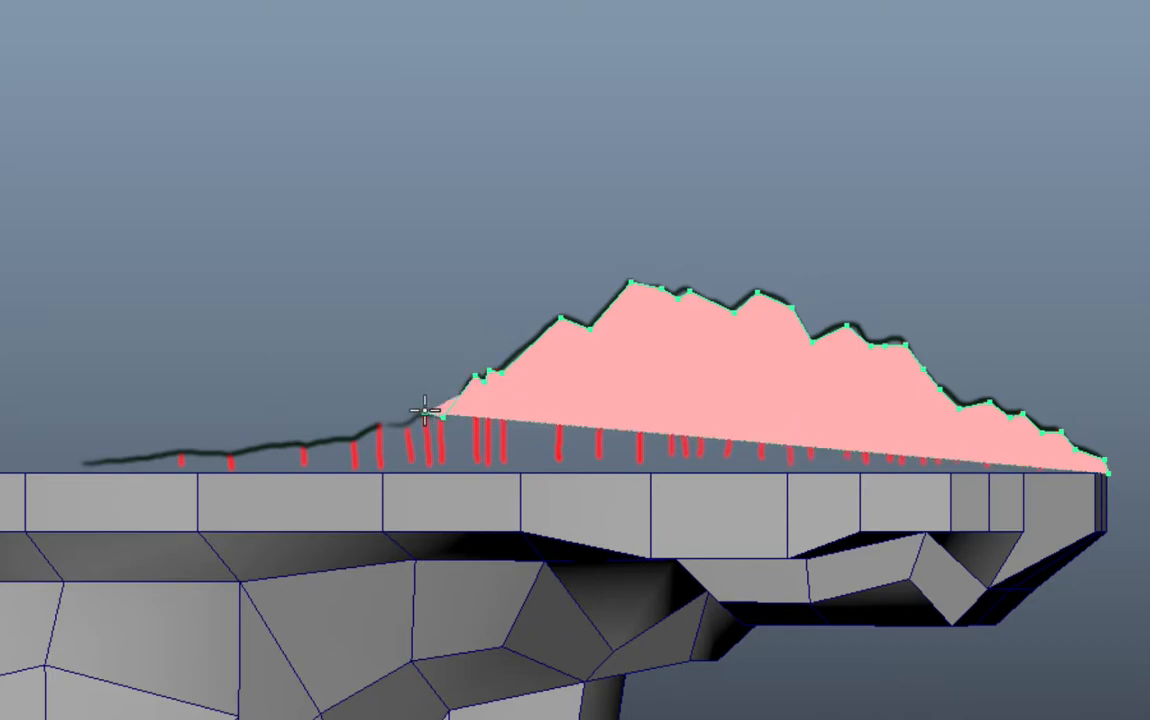
{"action": "left_click", "coordinate": [408, 429]}
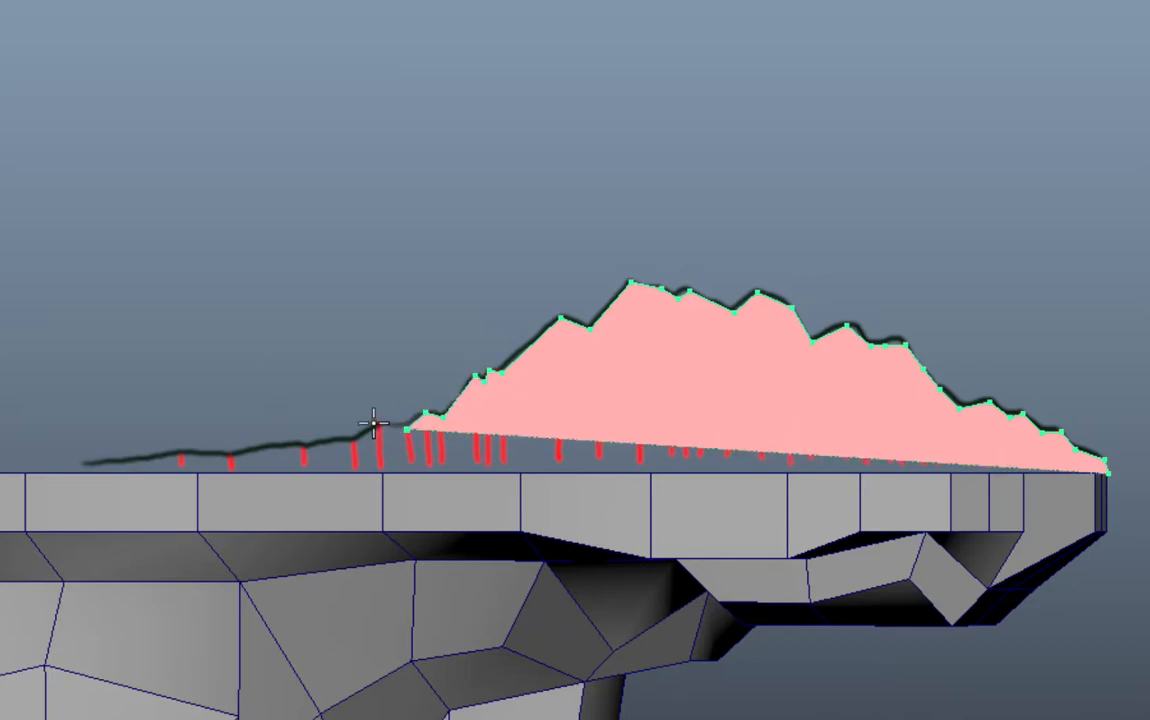
{"action": "left_click", "coordinate": [378, 427]}
{"action": "left_click", "coordinate": [357, 440]}
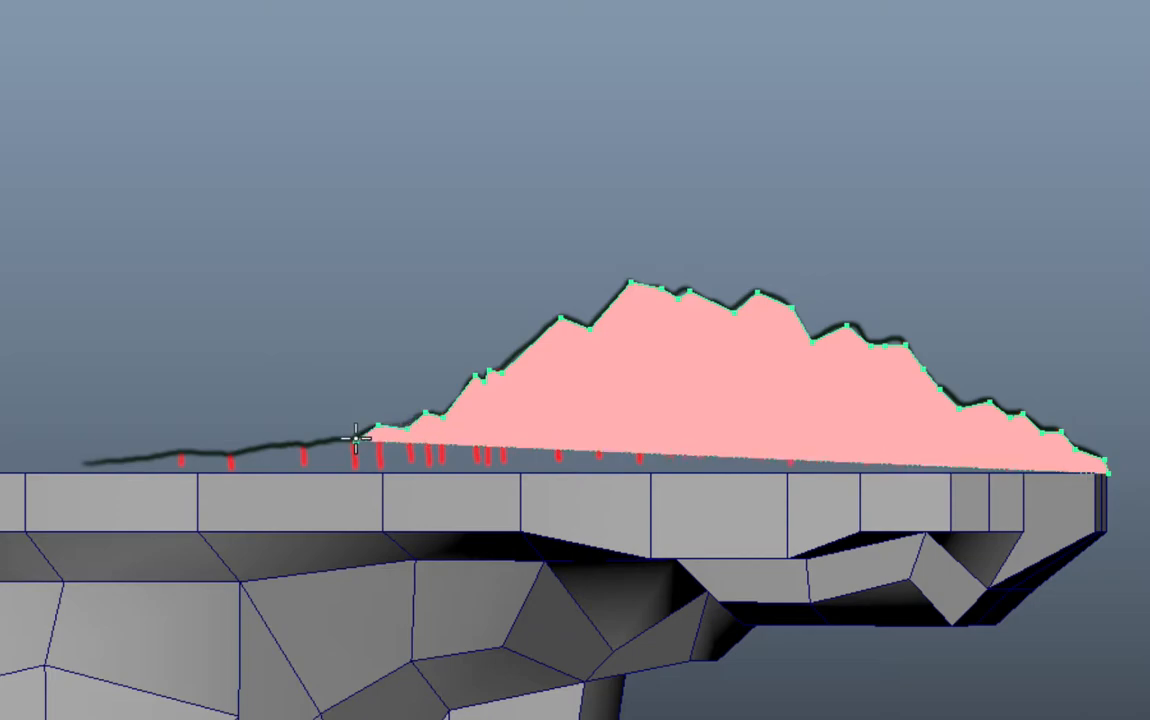
{"action": "left_click", "coordinate": [306, 447]}
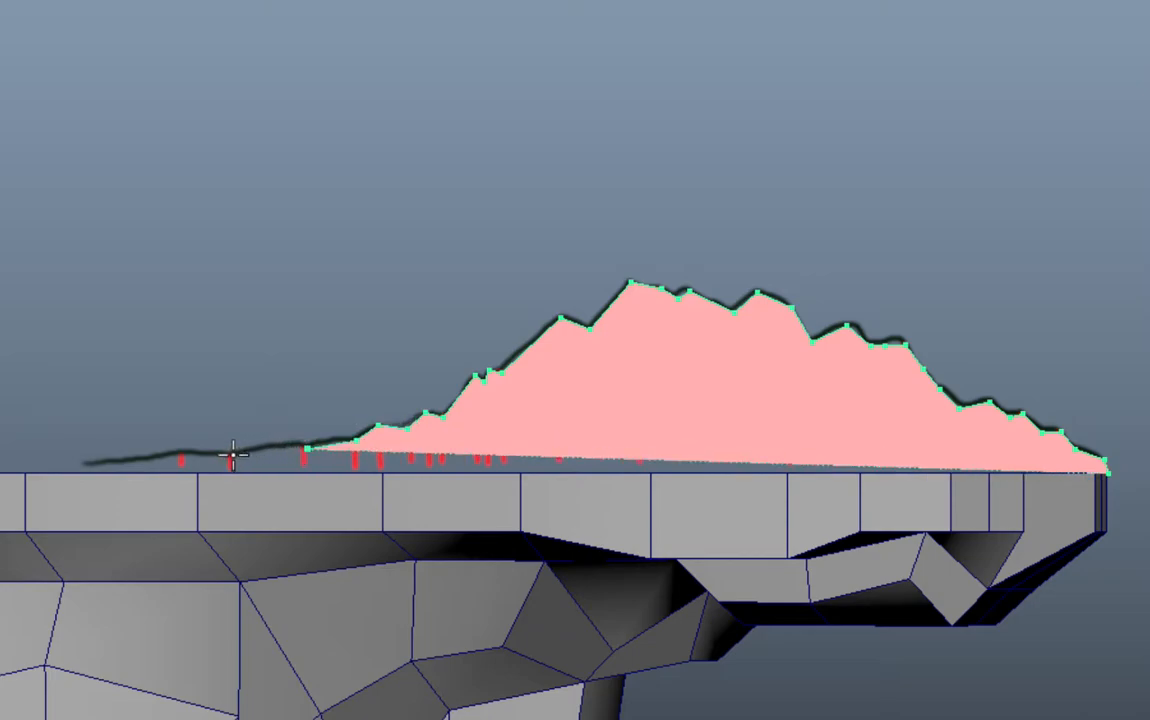
{"action": "left_click", "coordinate": [232, 455]}
{"action": "left_click", "coordinate": [178, 453]}
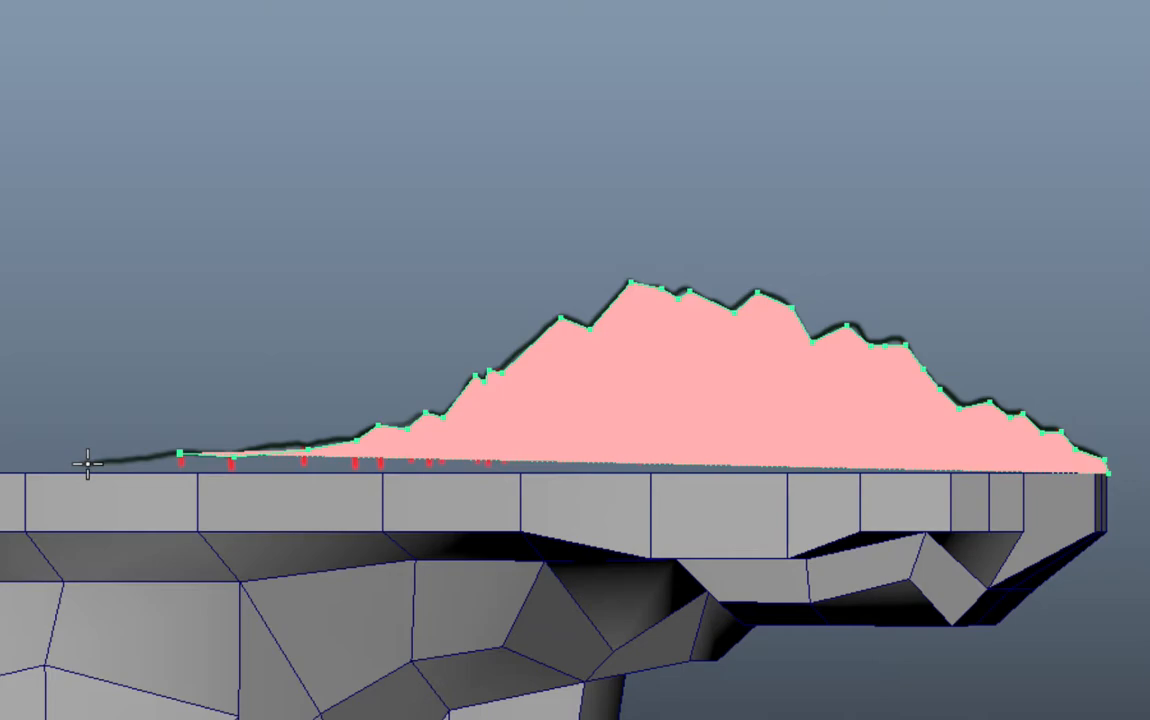
{"action": "left_click", "coordinate": [87, 466]}
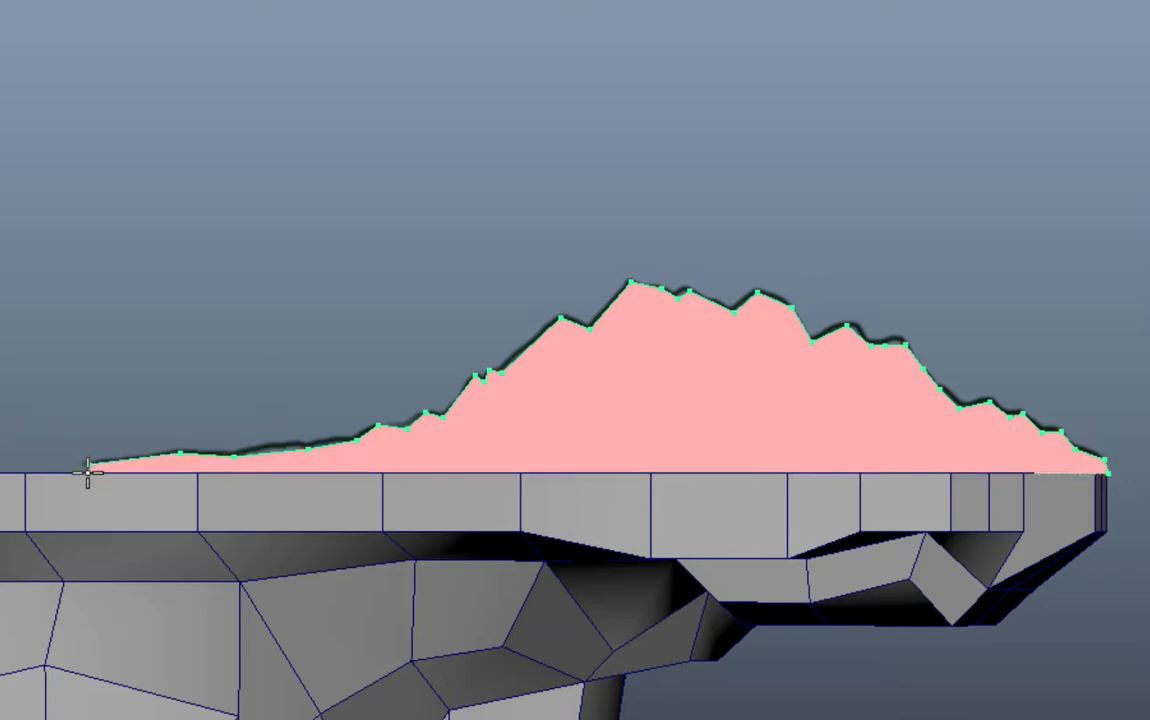
{"action": "key", "text": "Return"}
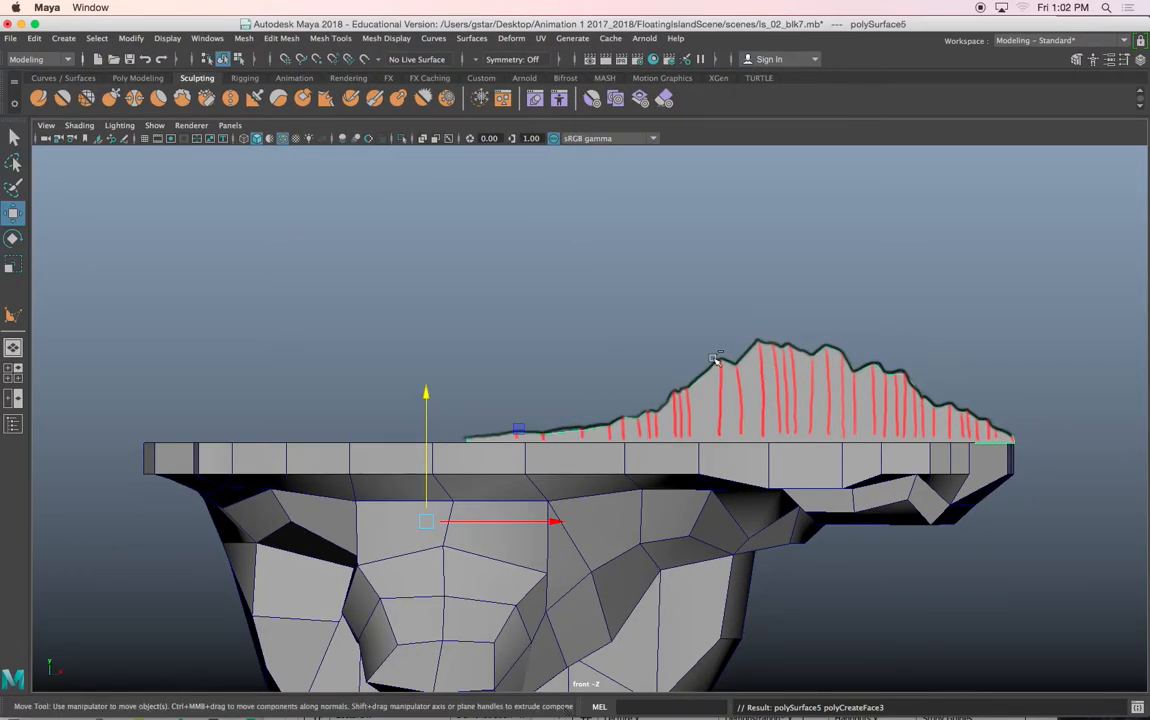
Toggle isolated display for the mountain polygon and for the island, and leave only the mountain polygon isolated.
{"action": "key", "text": "ctrl+1"}
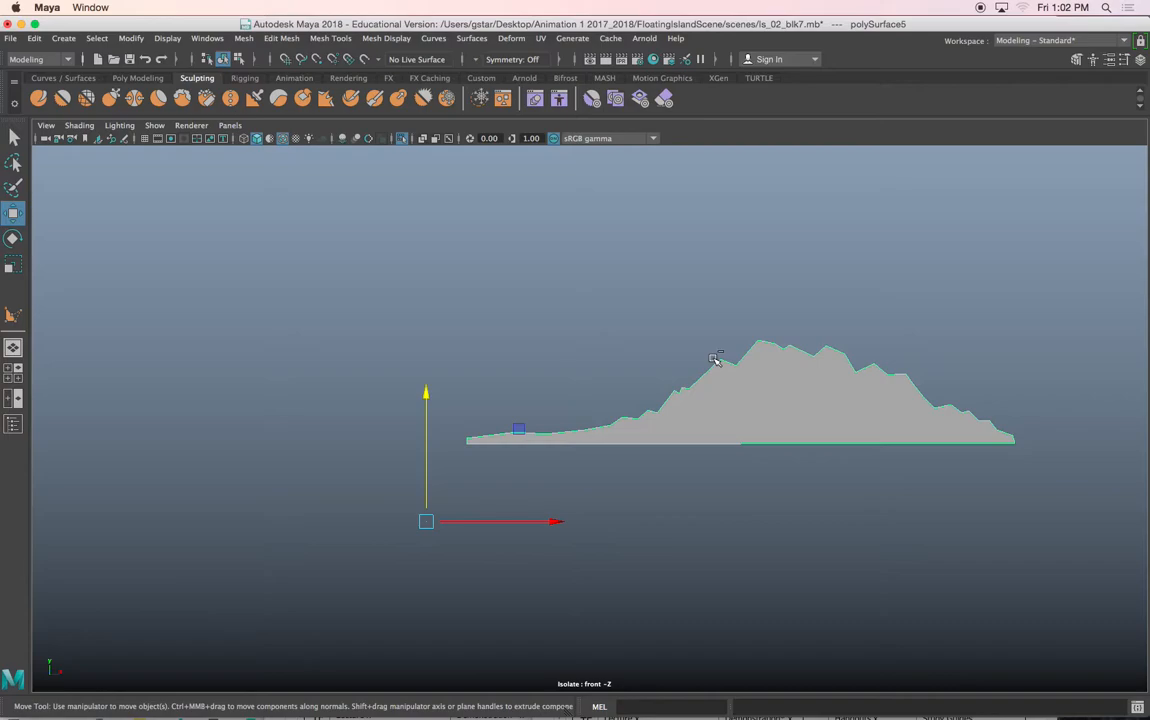
{"action": "key", "text": "ctrl+1"}
{"action": "key", "text": "ctrl+1"}
{"action": "key", "text": "ctrl+1"}
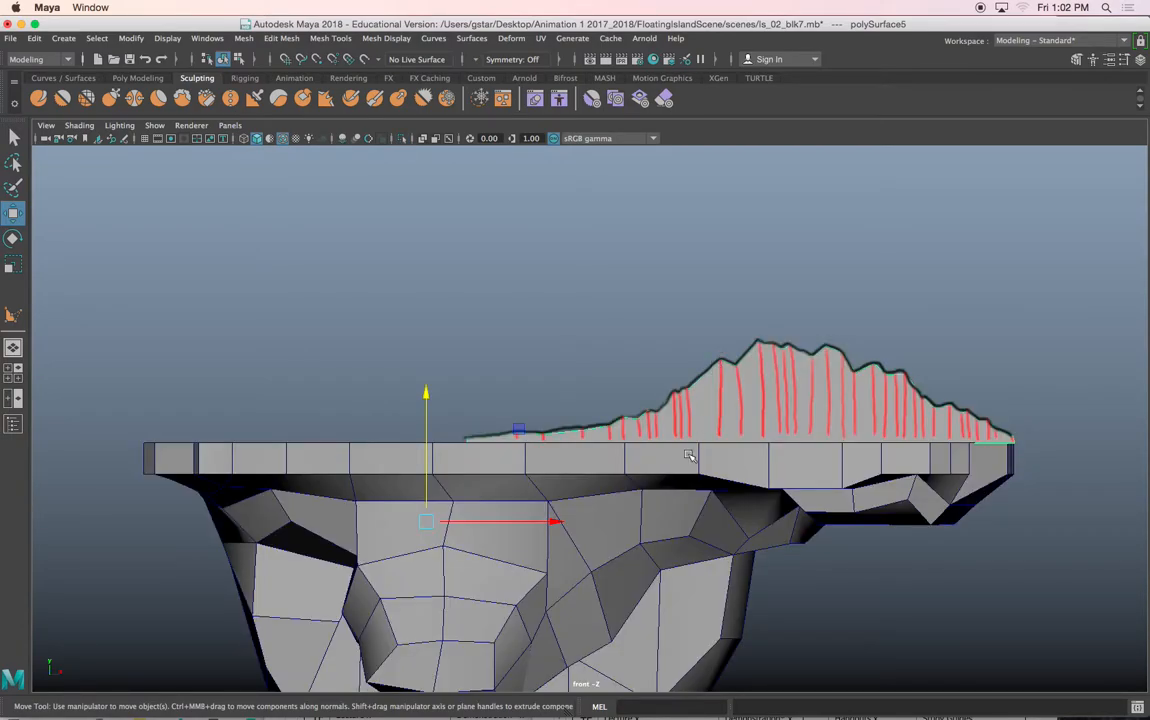
{"action": "left_click", "coordinate": [698, 481]}
{"action": "key", "text": "ctrl+1"}
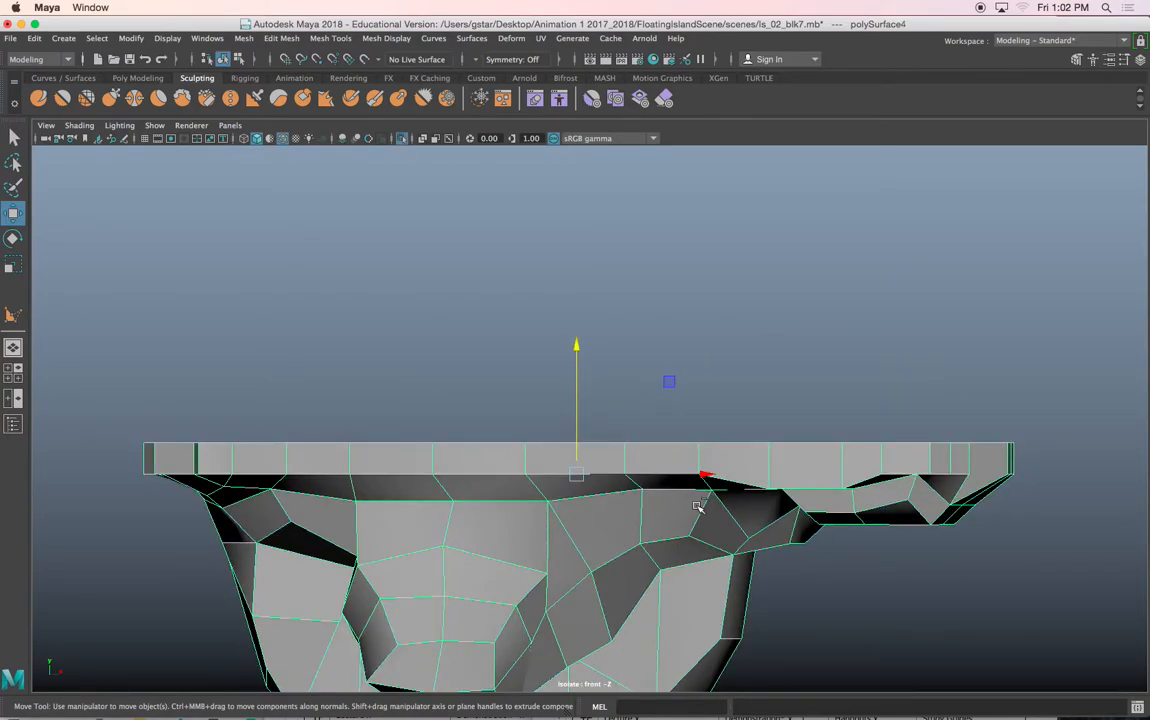
{"action": "key", "text": "ctrl+1"}
{"action": "left_click", "coordinate": [786, 359]}
{"action": "key", "text": "ctrl+1"}
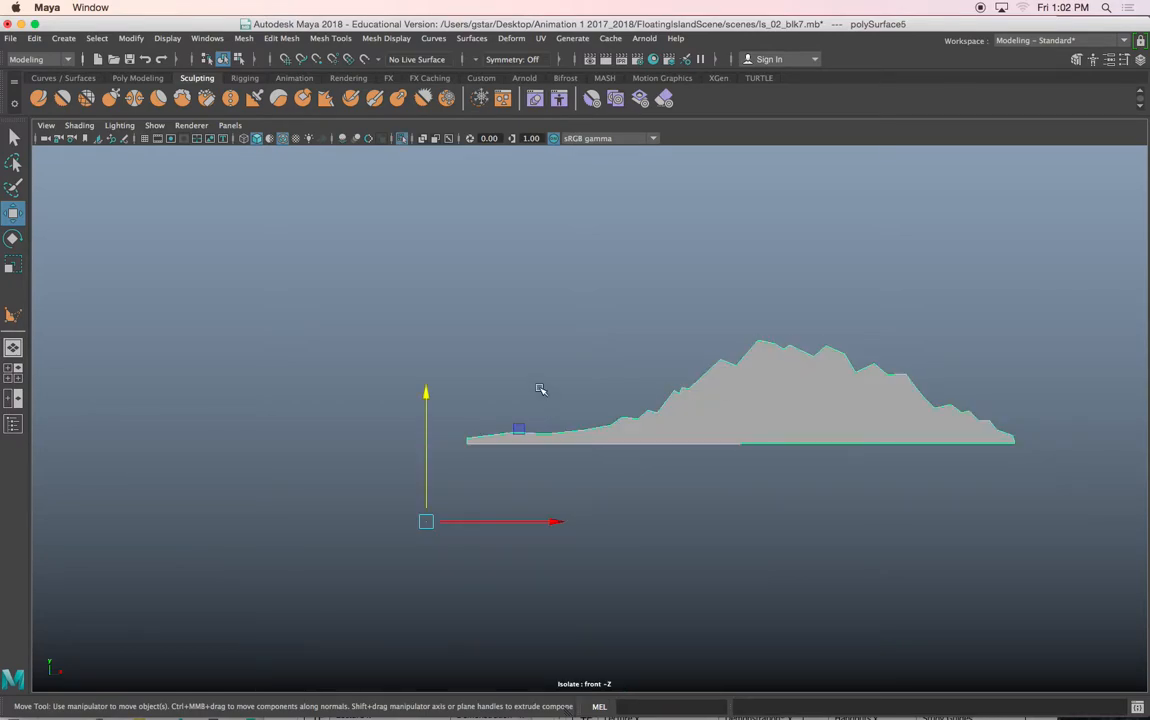
Start the Multi-Cut tool and cut from the first outline vertex right of the ridge's left tip straight down to the base edge.
{"action": "scroll", "coordinate": [642, 376], "scroll_direction": "up", "scroll_amount": 3}
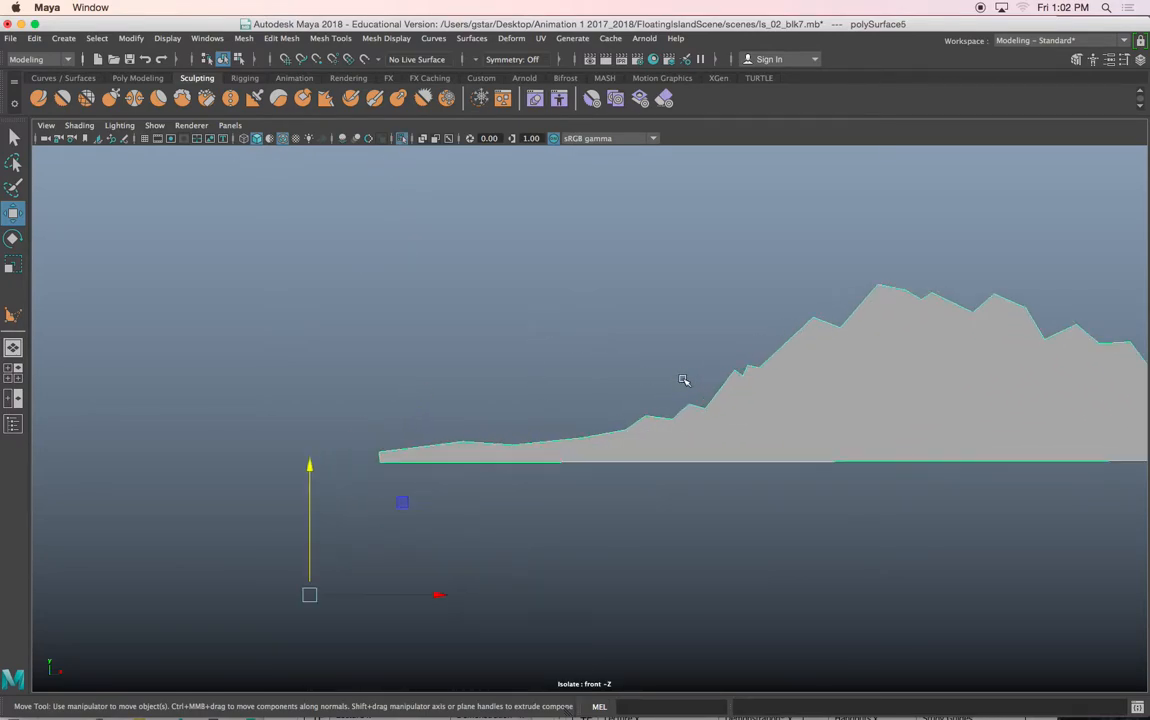
{"action": "scroll", "coordinate": [719, 429], "scroll_direction": "down", "scroll_amount": 2}
{"action": "scroll", "coordinate": [513, 418], "scroll_direction": "up", "scroll_amount": 4}
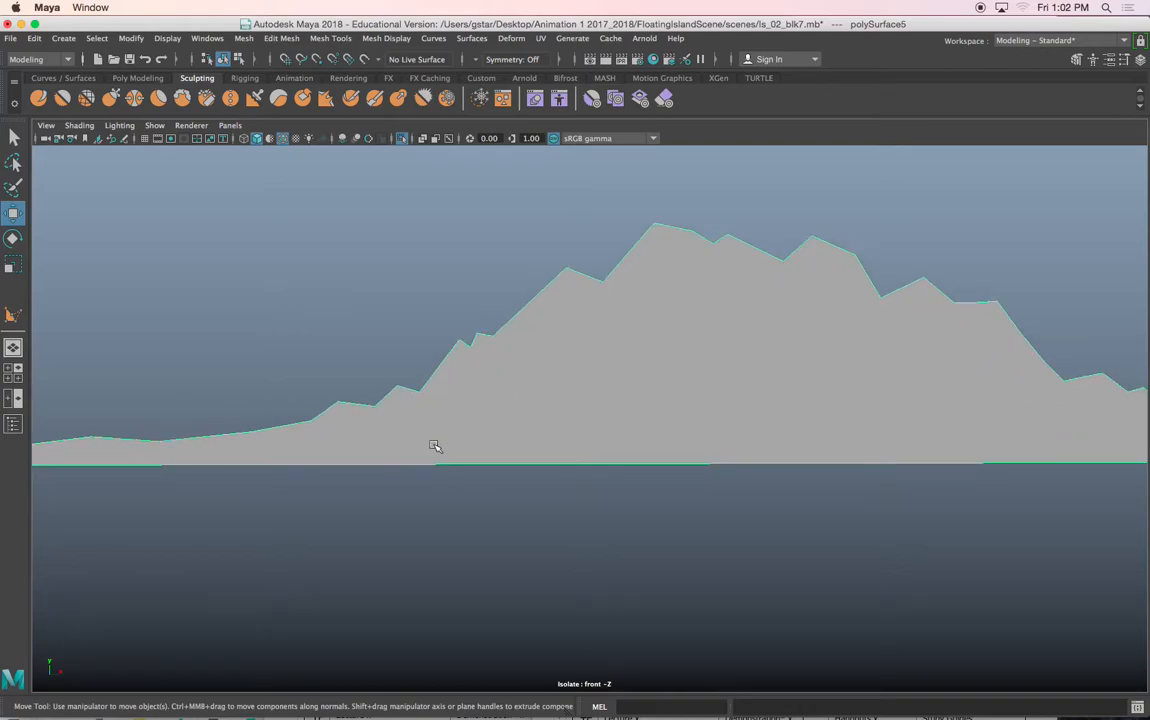
{"action": "middle_click_drag", "start_coordinate": [435, 446], "coordinate": [652, 436], "text": "alt"}
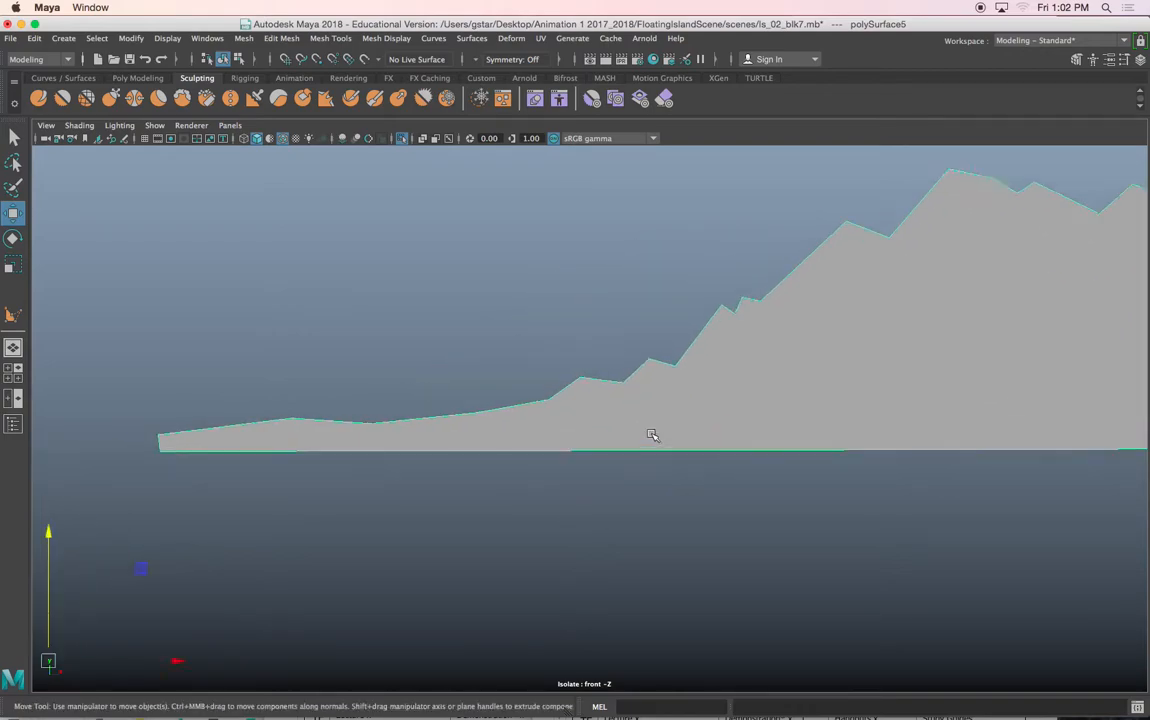
{"action": "scroll", "coordinate": [652, 437], "scroll_direction": "down", "scroll_amount": 1}
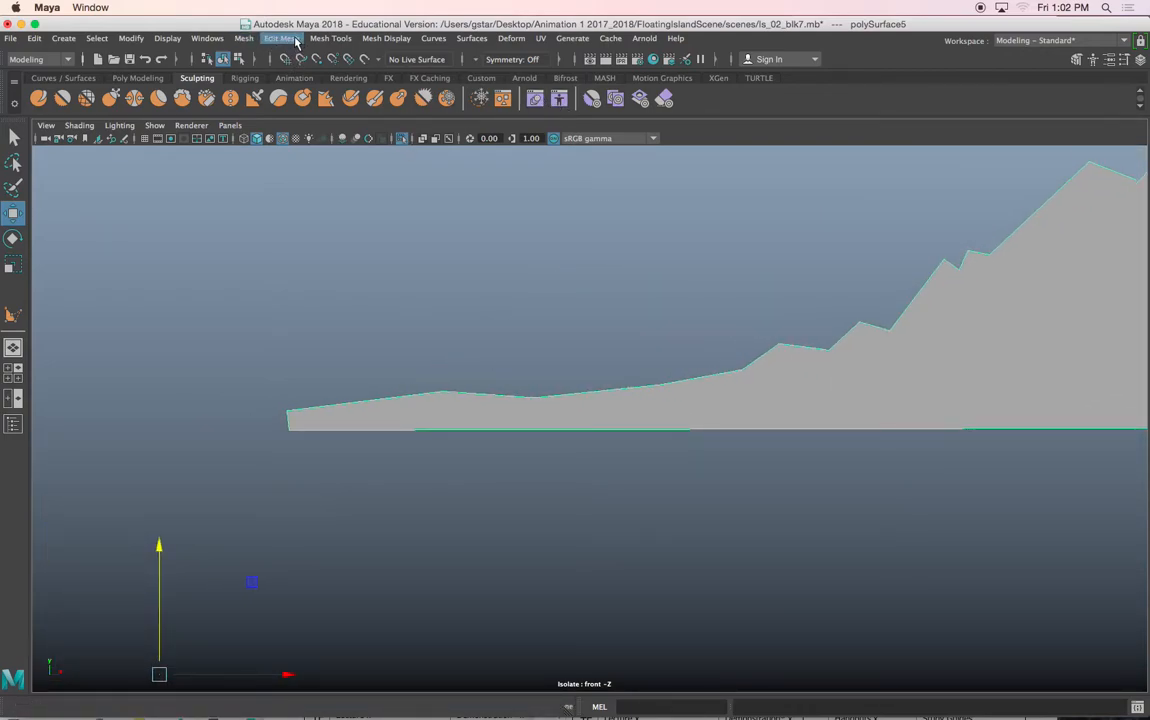
{"action": "left_click", "coordinate": [245, 38]}
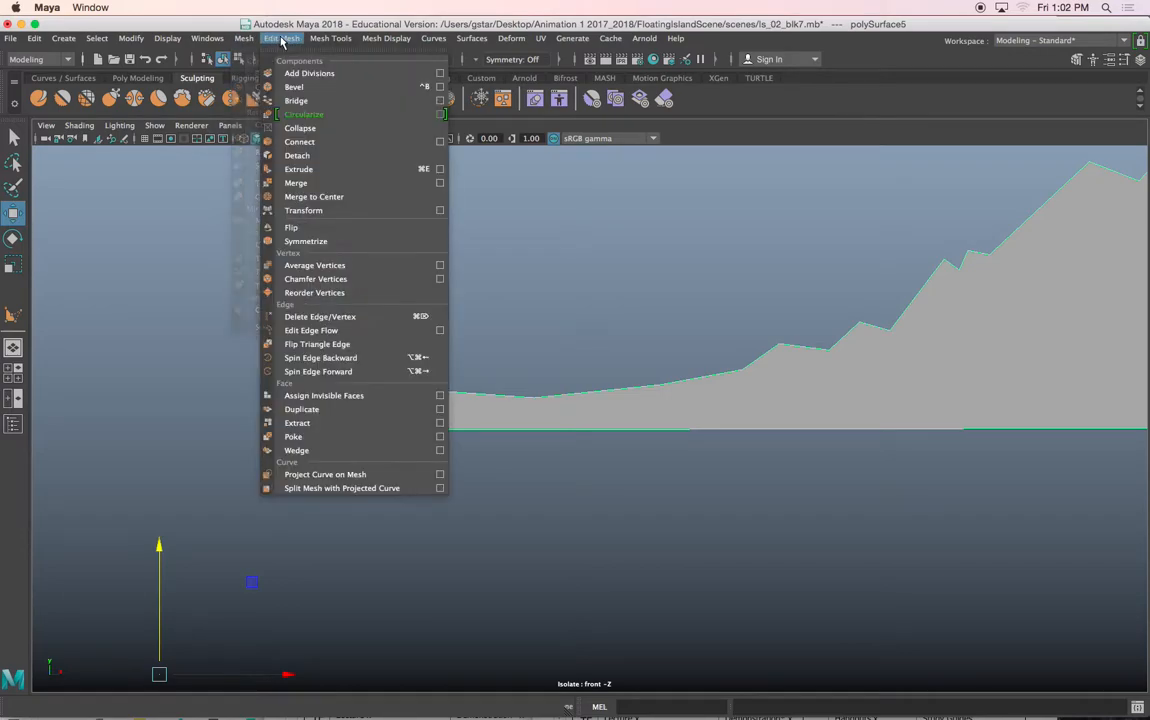
{"action": "mouse_move", "coordinate": [320, 40]}
{"action": "left_click", "coordinate": [352, 169]}
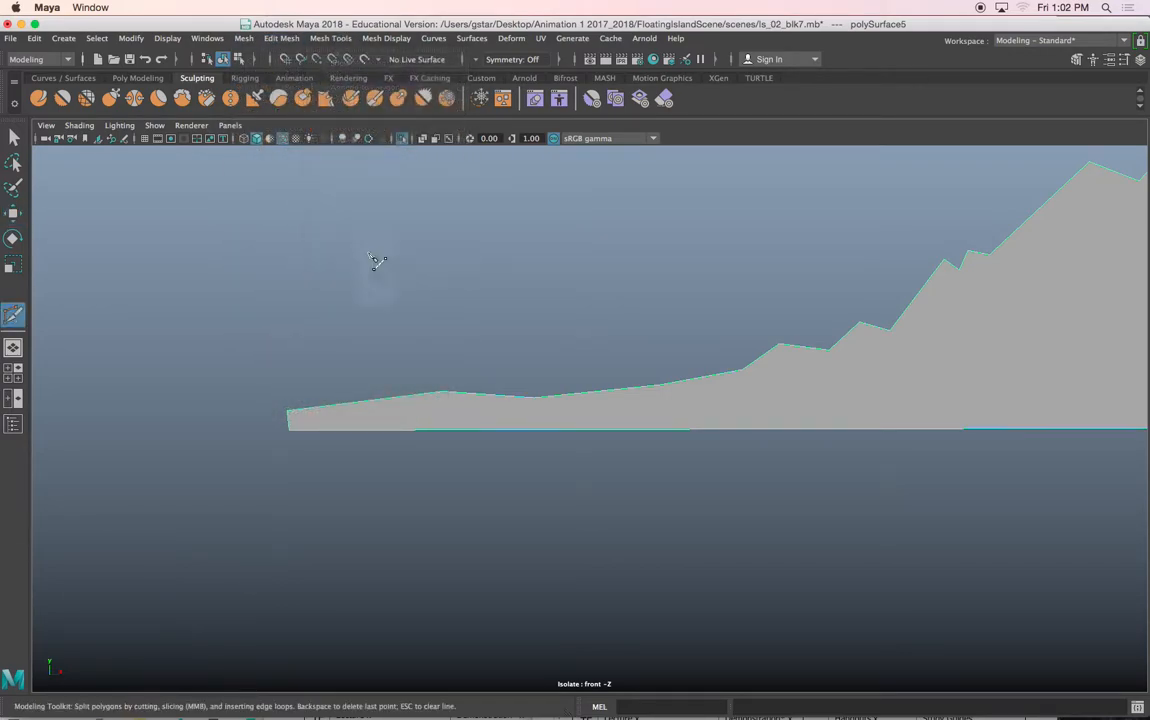
{"action": "left_click", "coordinate": [443, 392]}
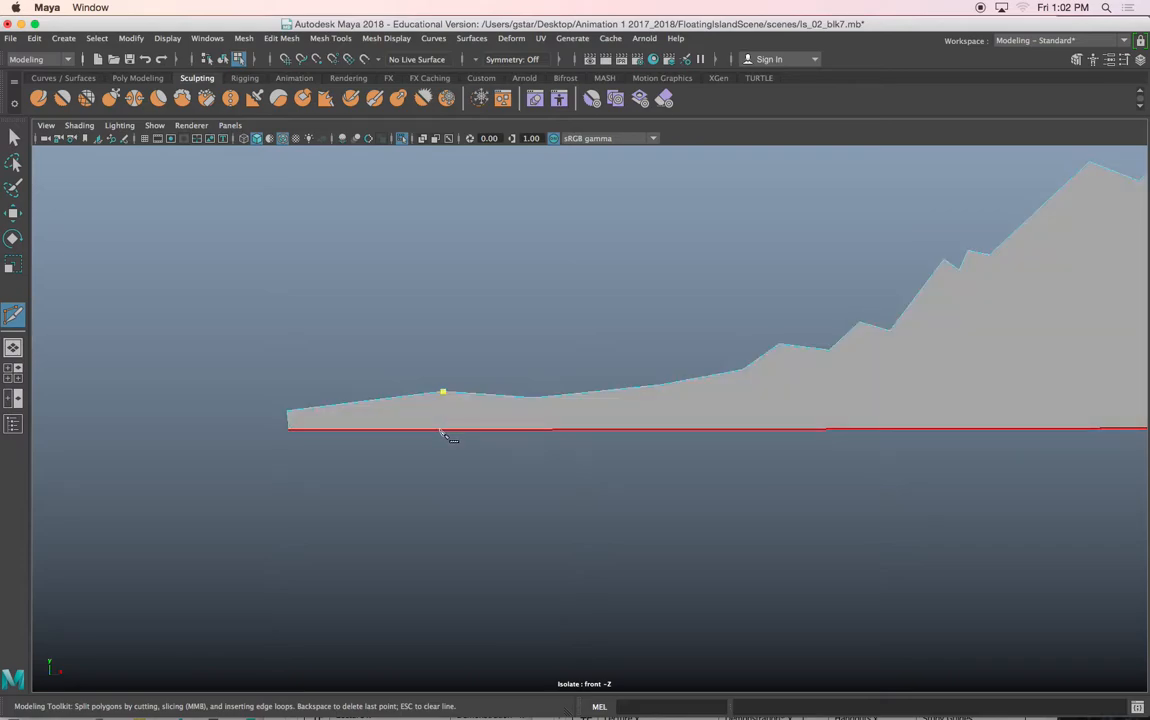
{"action": "left_click", "coordinate": [443, 431]}
{"action": "right_click", "coordinate": [483, 411]}
Cut from the next three vertices along the gentle left slope straight down to the base edge.
{"action": "left_click", "coordinate": [534, 399]}
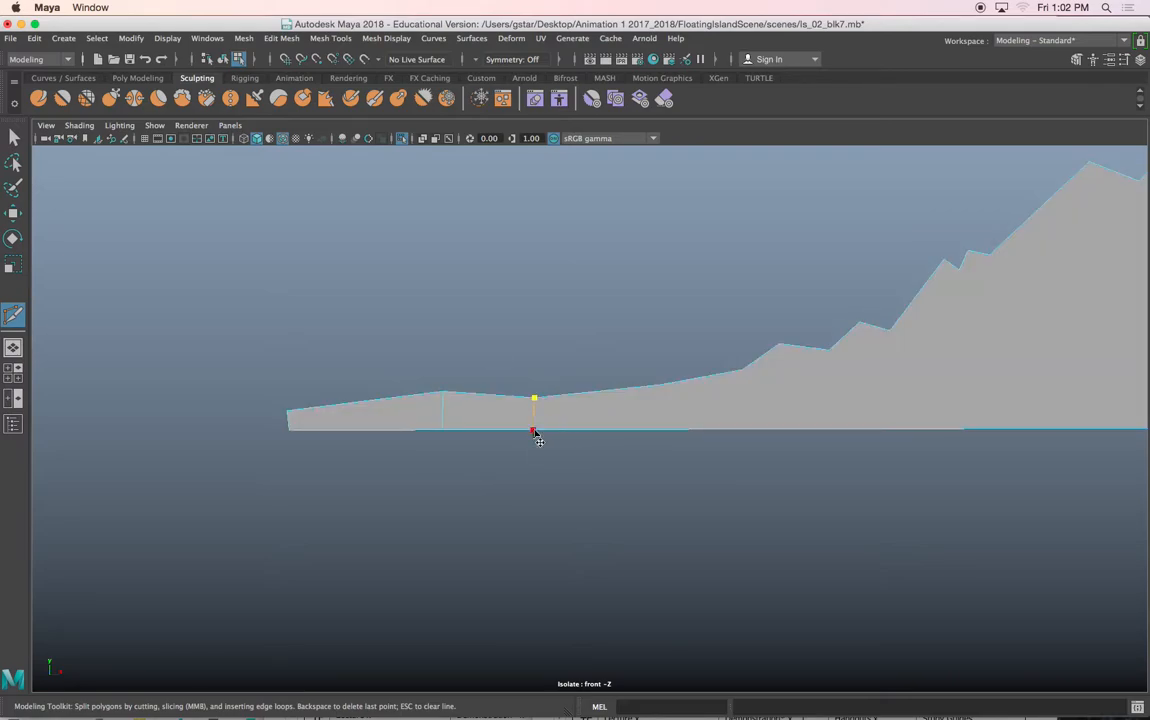
{"action": "left_click", "coordinate": [534, 431]}
{"action": "right_click", "coordinate": [545, 430]}
{"action": "left_click", "coordinate": [659, 386]}
{"action": "left_click", "coordinate": [660, 430]}
{"action": "right_click", "coordinate": [680, 426]}
{"action": "left_click", "coordinate": [742, 371]}
{"action": "key", "text": "Escape"}
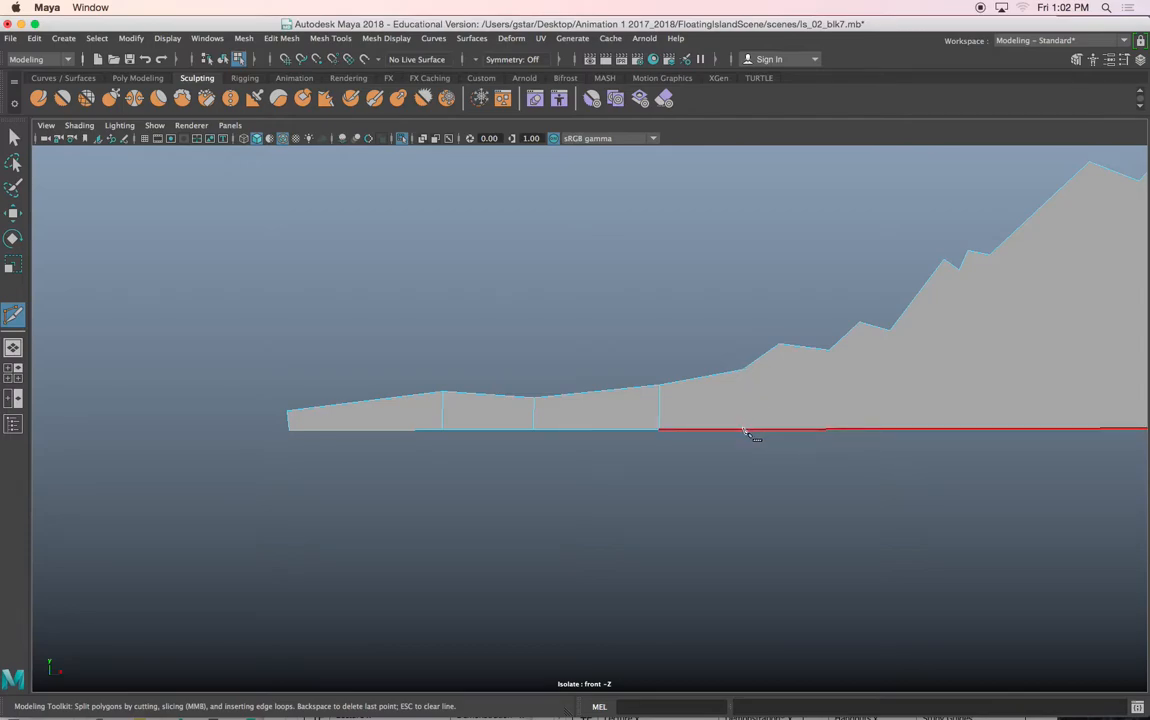
{"action": "left_click", "coordinate": [744, 430]}
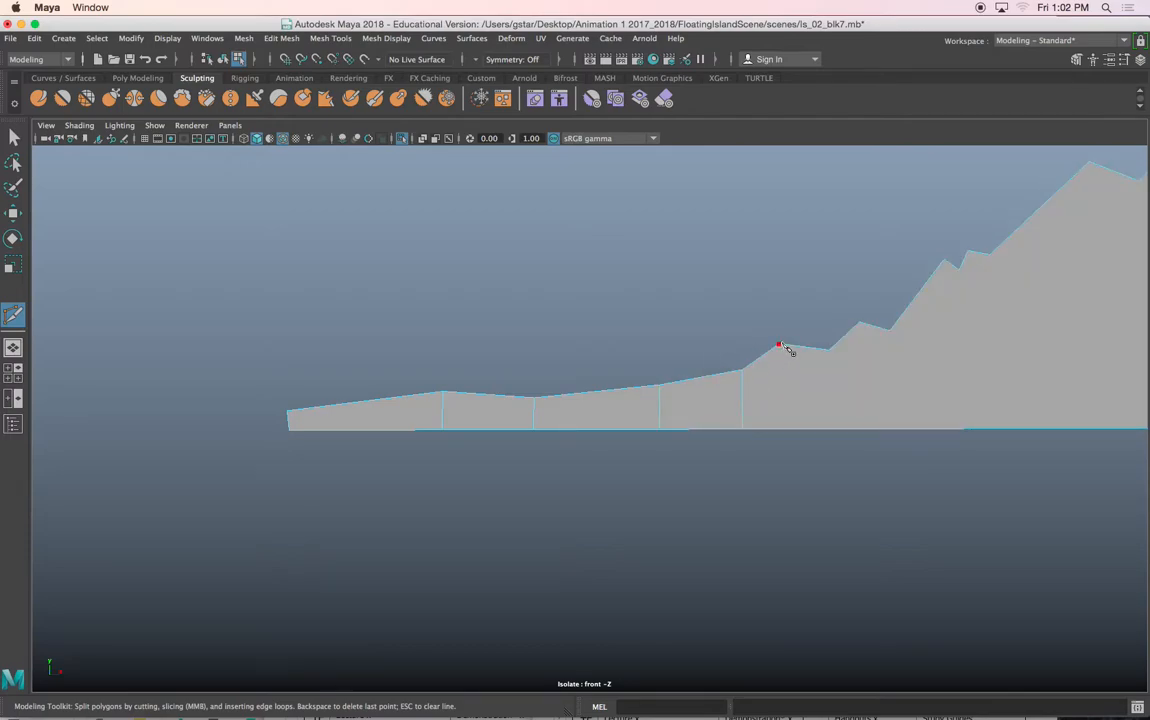
Cut from the crest and following dip of the lowest left bump down to the base edge.
{"action": "left_click", "coordinate": [780, 345]}
{"action": "left_click", "coordinate": [780, 429]}
{"action": "right_click", "coordinate": [781, 429]}
{"action": "left_click", "coordinate": [829, 350]}
{"action": "left_click", "coordinate": [830, 430]}
{"action": "right_click", "coordinate": [834, 433]}
Add Multi-Cut edges from the second left bump's crest and the dip beside it down to the base edge.
{"action": "left_click", "coordinate": [859, 326]}
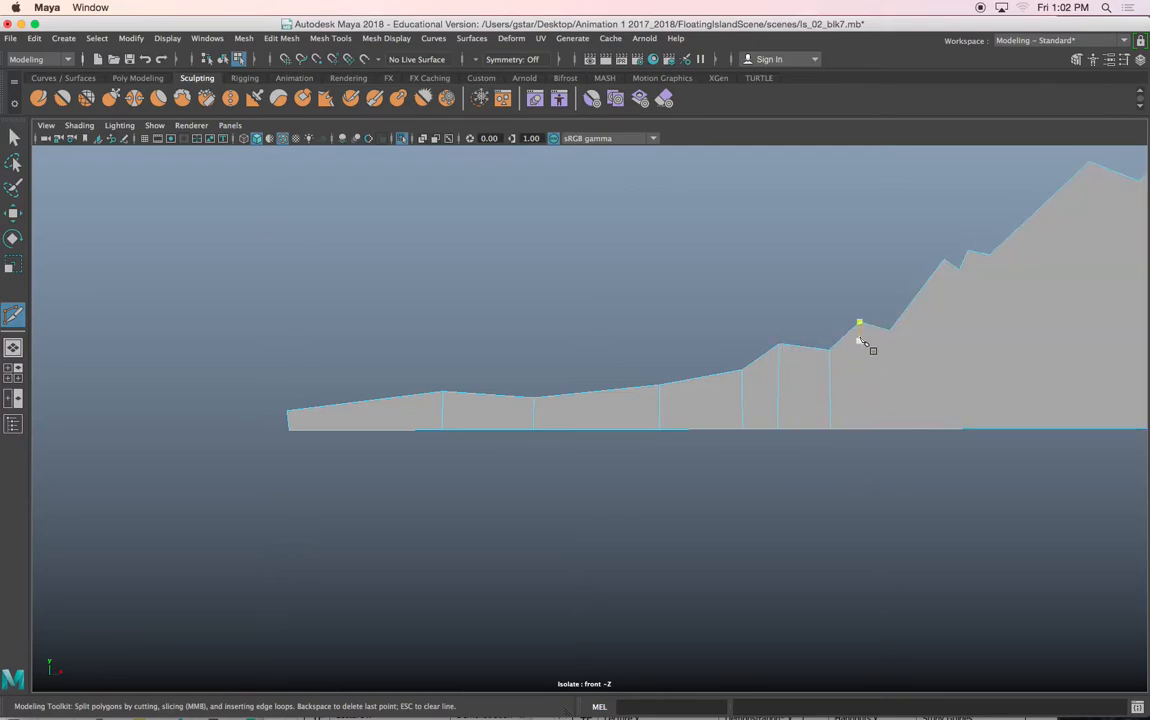
{"action": "left_click", "coordinate": [864, 429]}
{"action": "right_click", "coordinate": [876, 427]}
{"action": "left_click", "coordinate": [893, 335]}
{"action": "left_click", "coordinate": [893, 429]}
{"action": "right_click", "coordinate": [900, 420]}
Cut from the jagged spike midway up the left slope and from its narrow notch down to the base edge.
{"action": "left_click", "coordinate": [944, 261]}
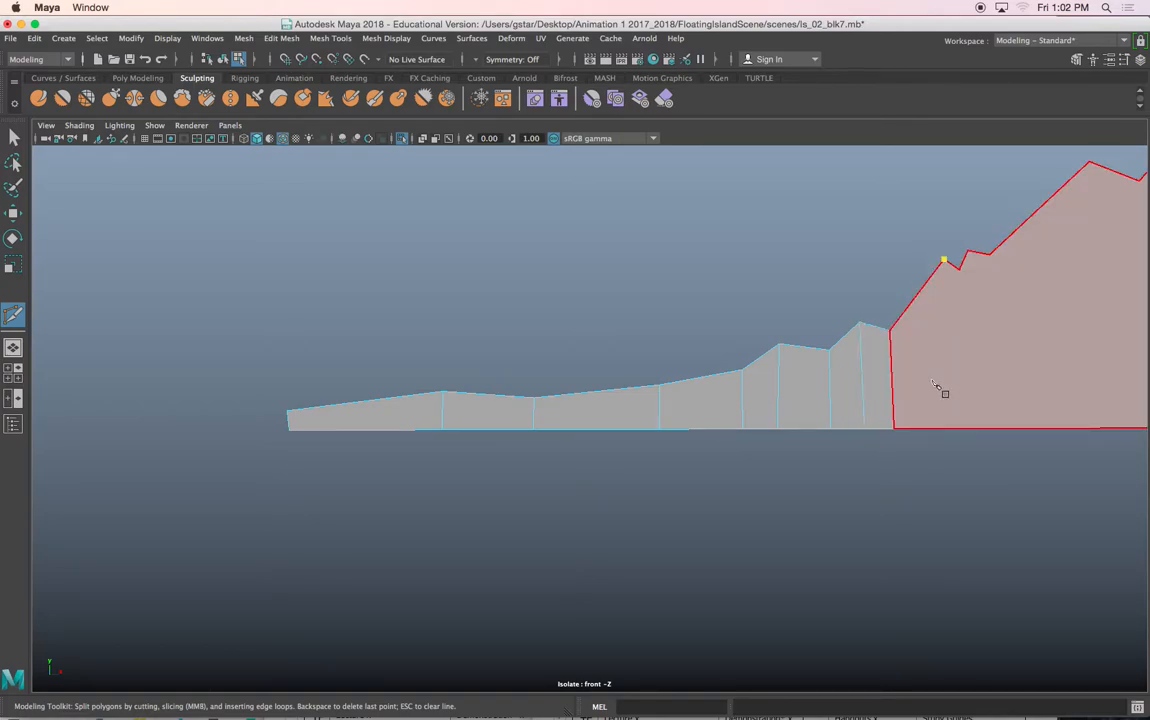
{"action": "left_click", "coordinate": [951, 428]}
{"action": "right_click", "coordinate": [963, 420]}
{"action": "left_click", "coordinate": [958, 270]}
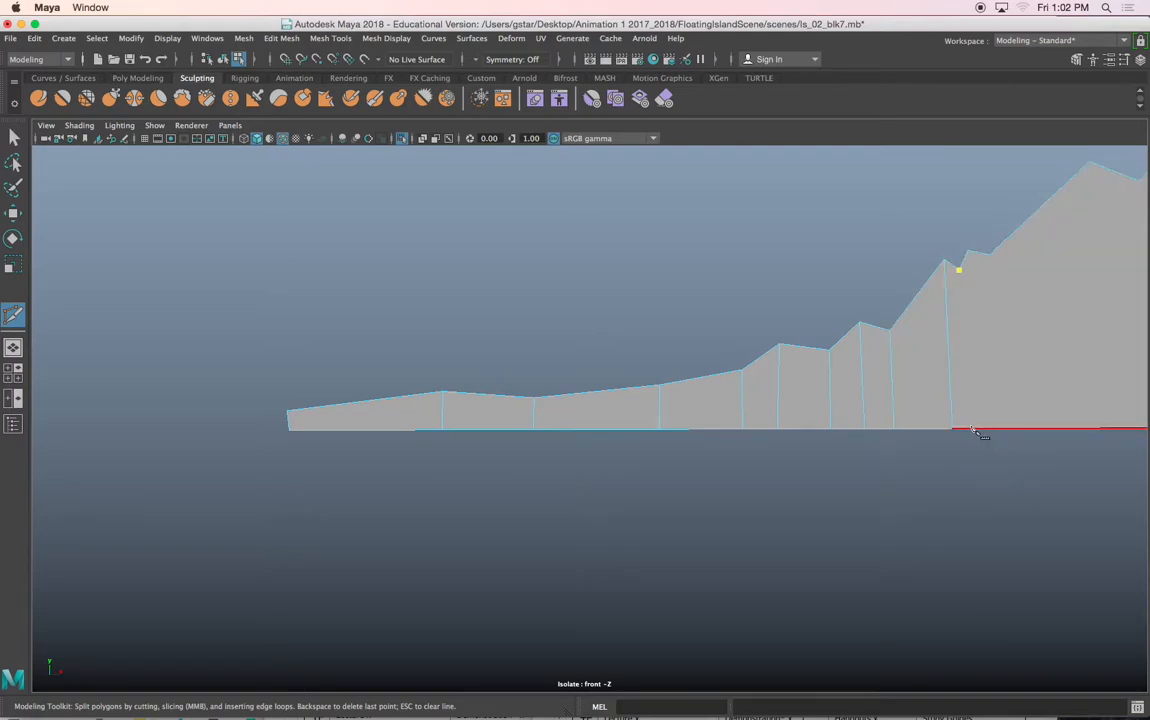
{"action": "left_click", "coordinate": [968, 429]}
{"action": "right_click", "coordinate": [975, 422]}
Cut from the two vertices just right of the left slope's notch down to the base edge.
{"action": "left_click", "coordinate": [968, 251]}
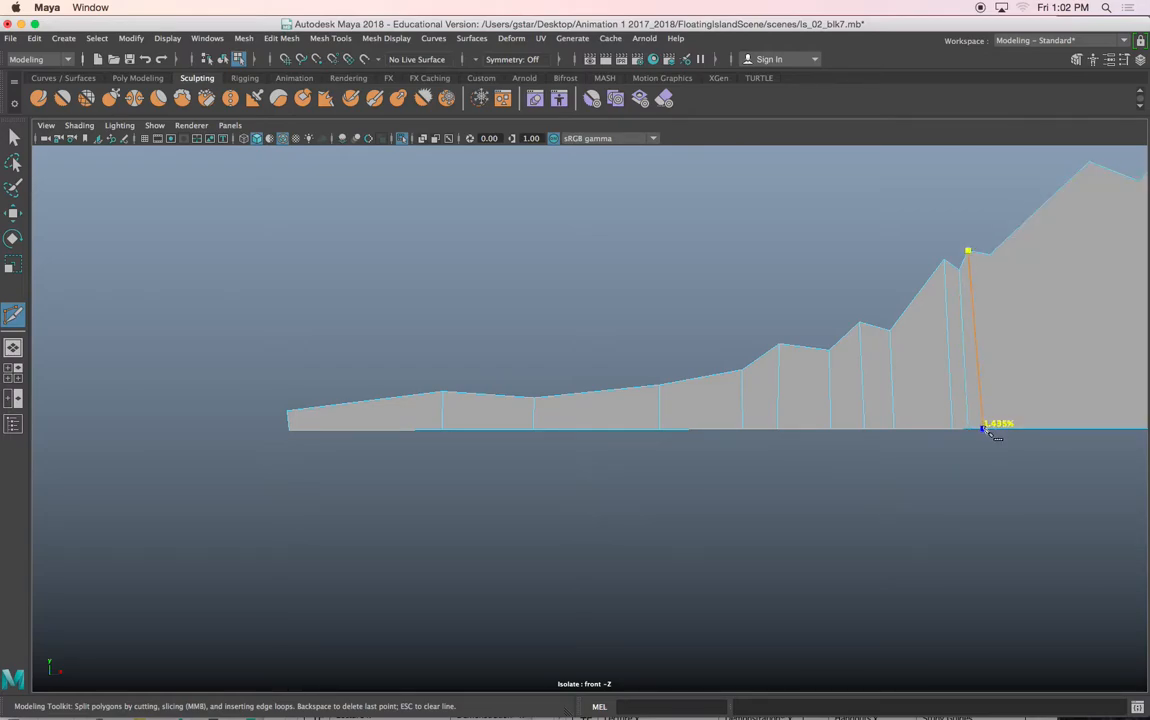
{"action": "left_click", "coordinate": [980, 428]}
{"action": "right_click", "coordinate": [980, 428]}
{"action": "left_click", "coordinate": [989, 255]}
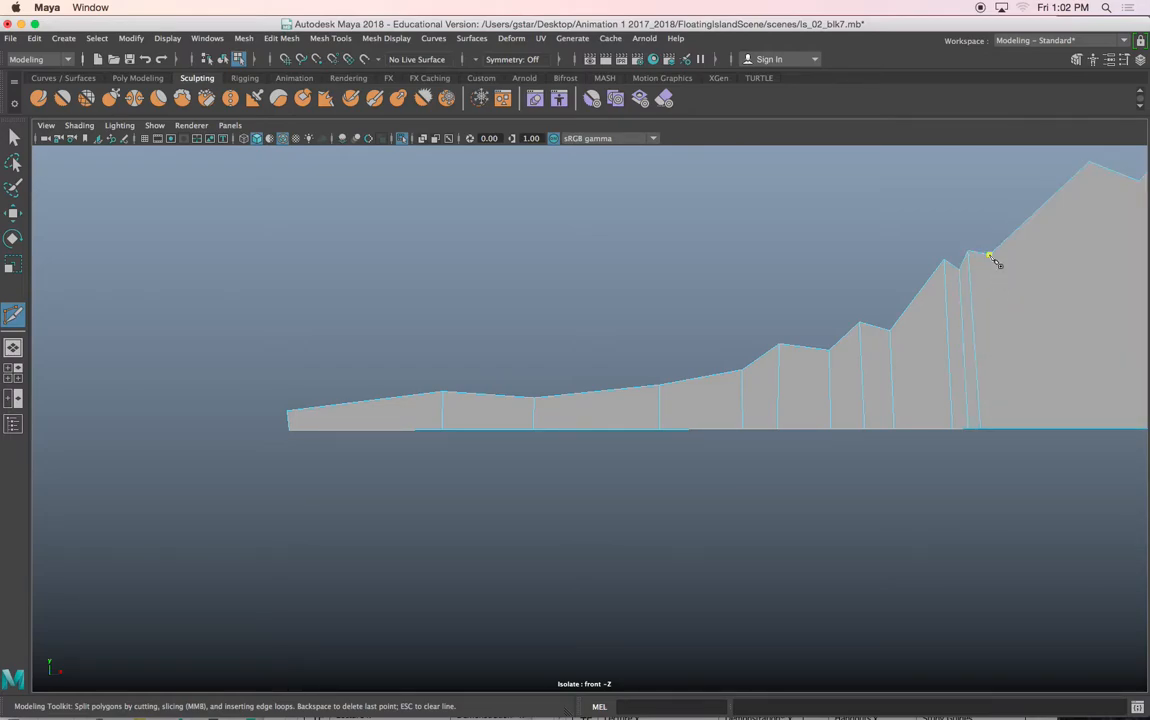
{"action": "left_click", "coordinate": [1000, 428]}
{"action": "right_click", "coordinate": [1008, 429]}
Cut from the peak left of the summit and from the dip between them down to the base edge.
{"action": "left_click", "coordinate": [988, 254]}
{"action": "middle_click_drag", "start_coordinate": [1040, 316], "coordinate": [830, 377], "text": "alt"}
{"action": "right_click", "coordinate": [828, 323]}
{"action": "left_click", "coordinate": [872, 316]}
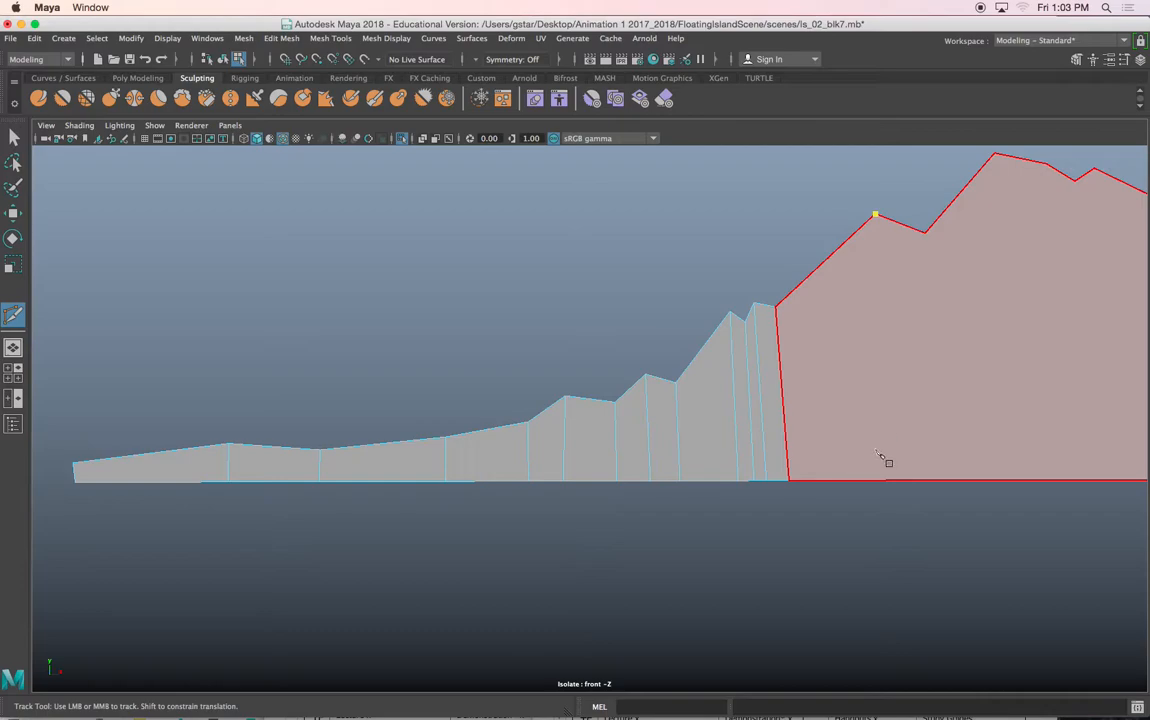
{"action": "left_click", "coordinate": [885, 480]}
{"action": "right_click", "coordinate": [888, 483]}
{"action": "left_click", "coordinate": [924, 233]}
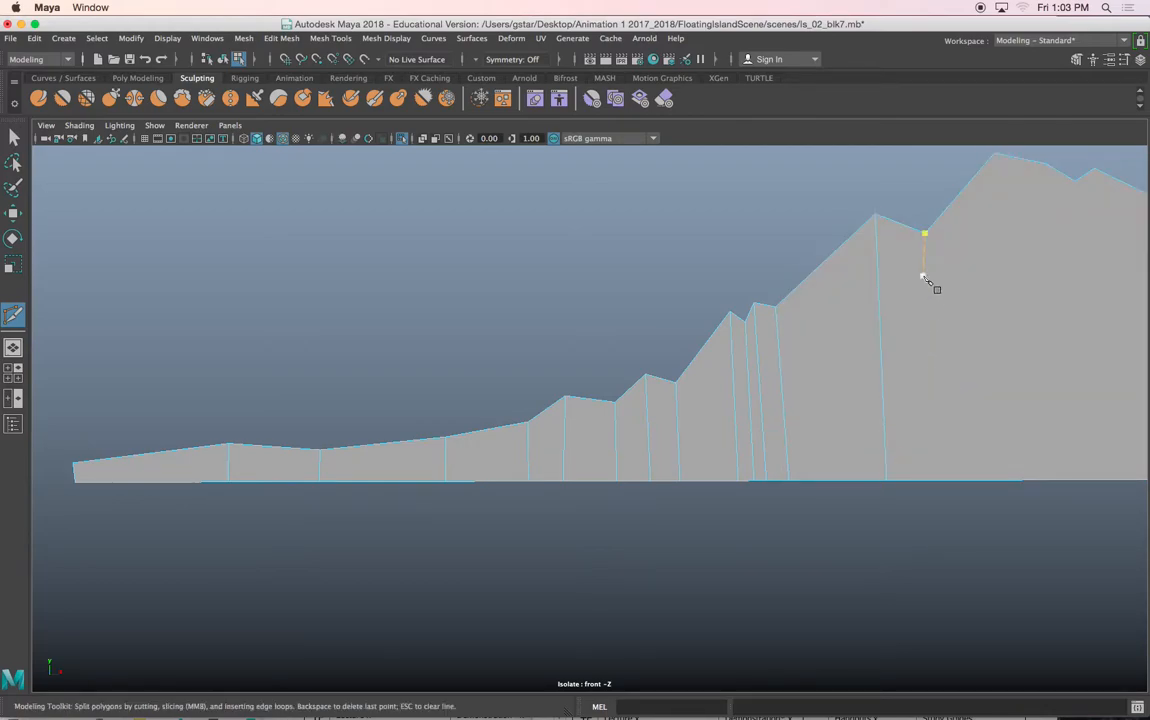
{"action": "left_click", "coordinate": [938, 481]}
Cut from the highest summit, its right shoulder and the small dip beyond it down to the base edge.
{"action": "middle_click_drag", "start_coordinate": [998, 345], "coordinate": [850, 393], "text": "alt"}
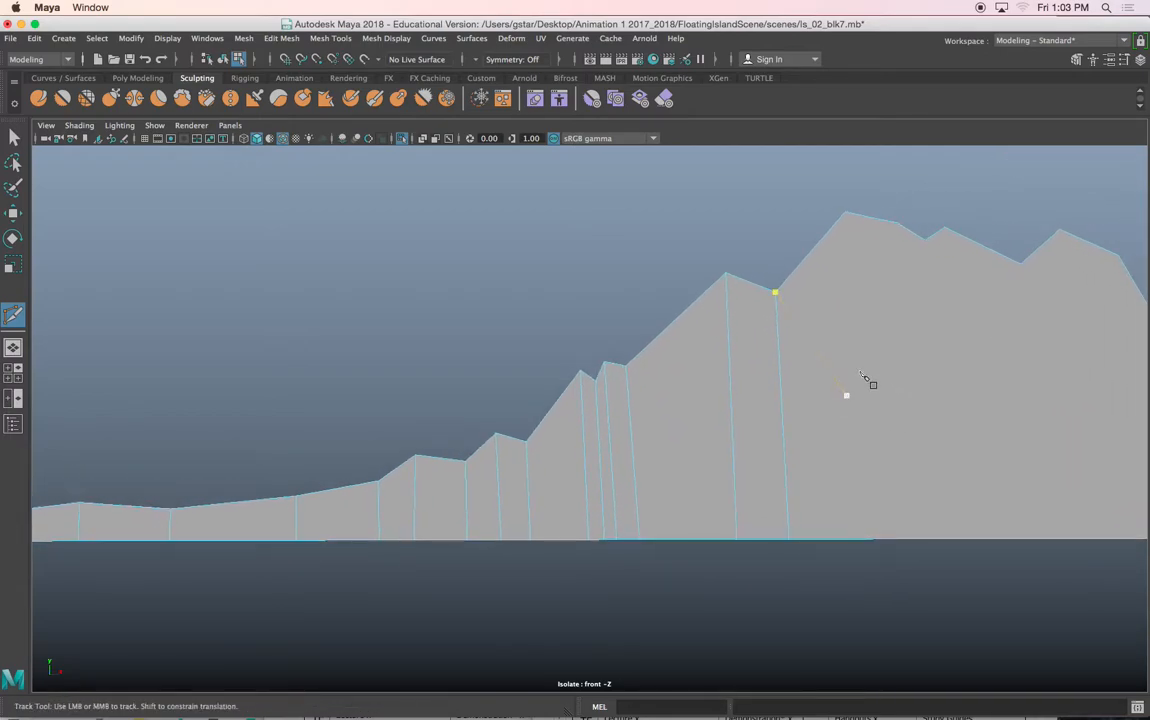
{"action": "left_click", "coordinate": [844, 213]}
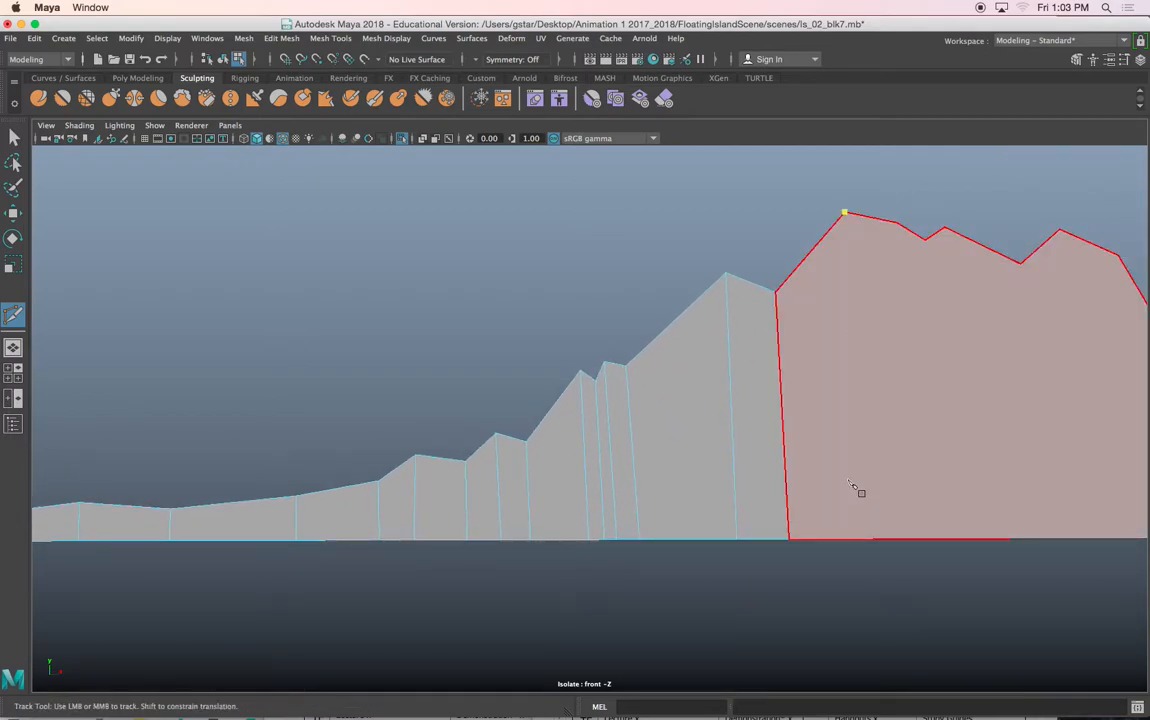
{"action": "left_click", "coordinate": [865, 540]}
{"action": "left_click", "coordinate": [897, 223]}
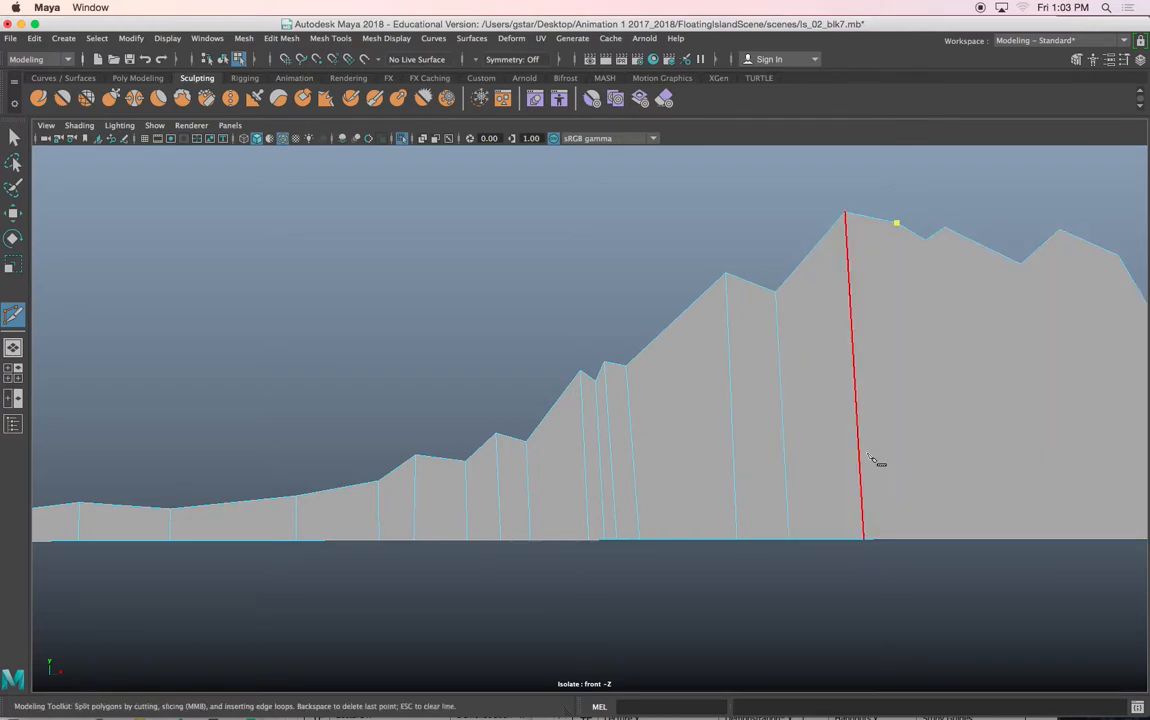
{"action": "left_click", "coordinate": [910, 540]}
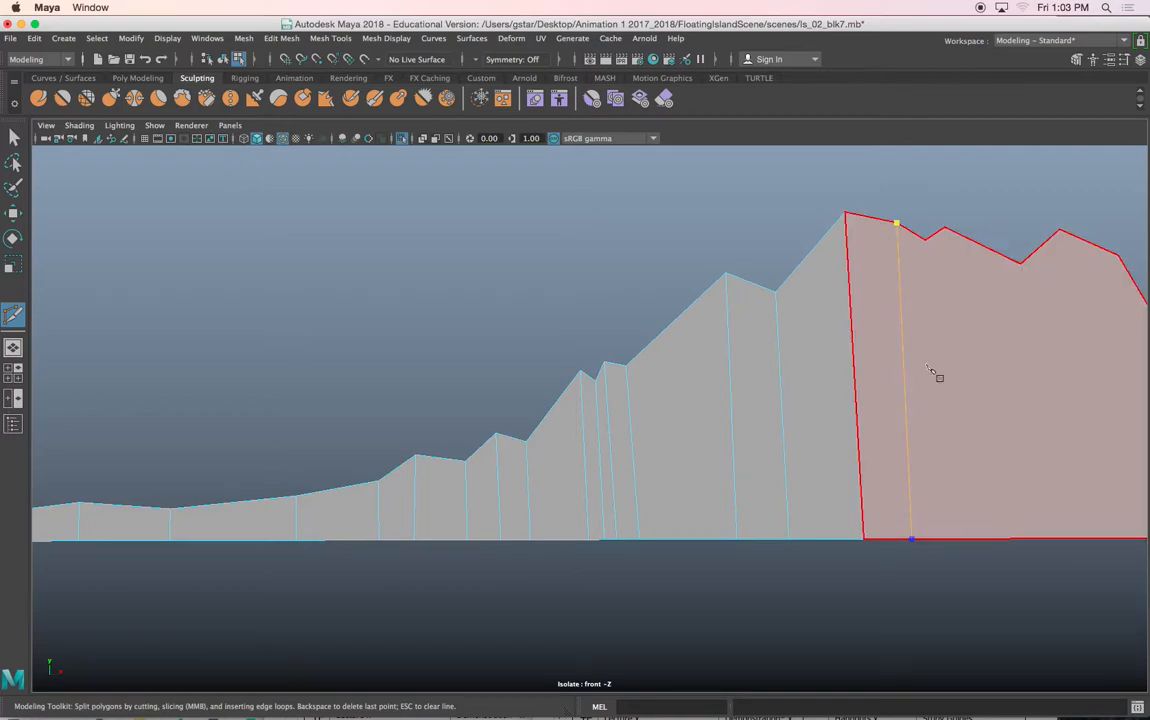
{"action": "left_click", "coordinate": [925, 241]}
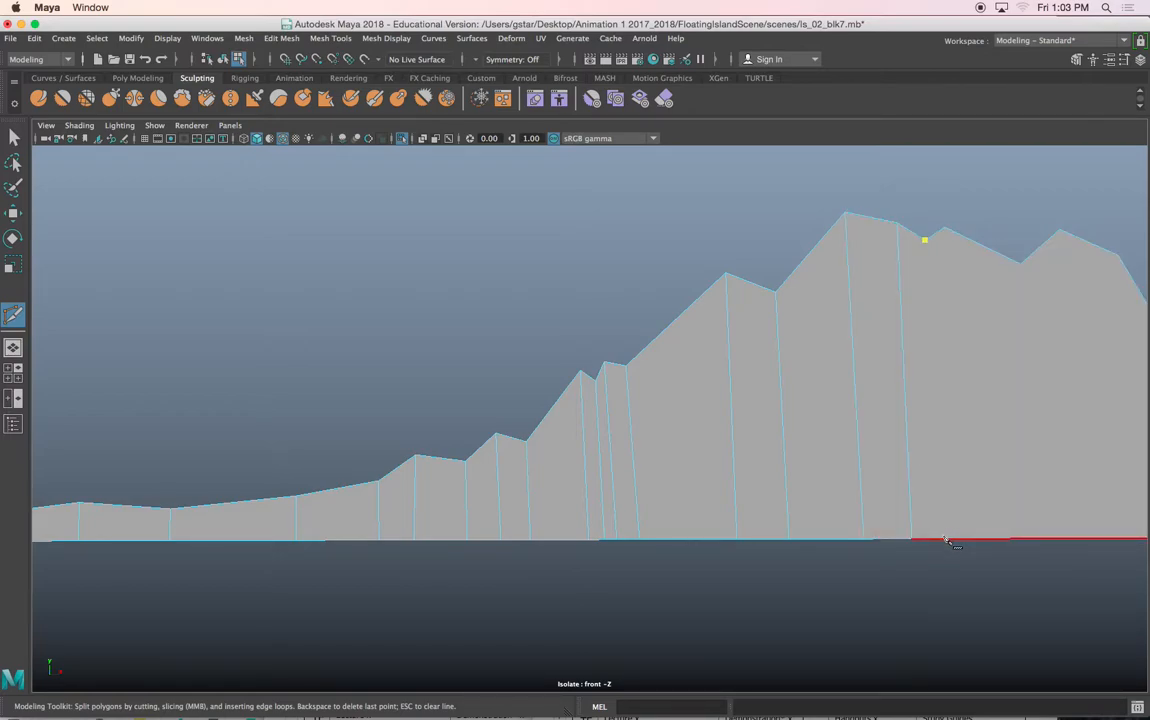
{"action": "left_click", "coordinate": [949, 502]}
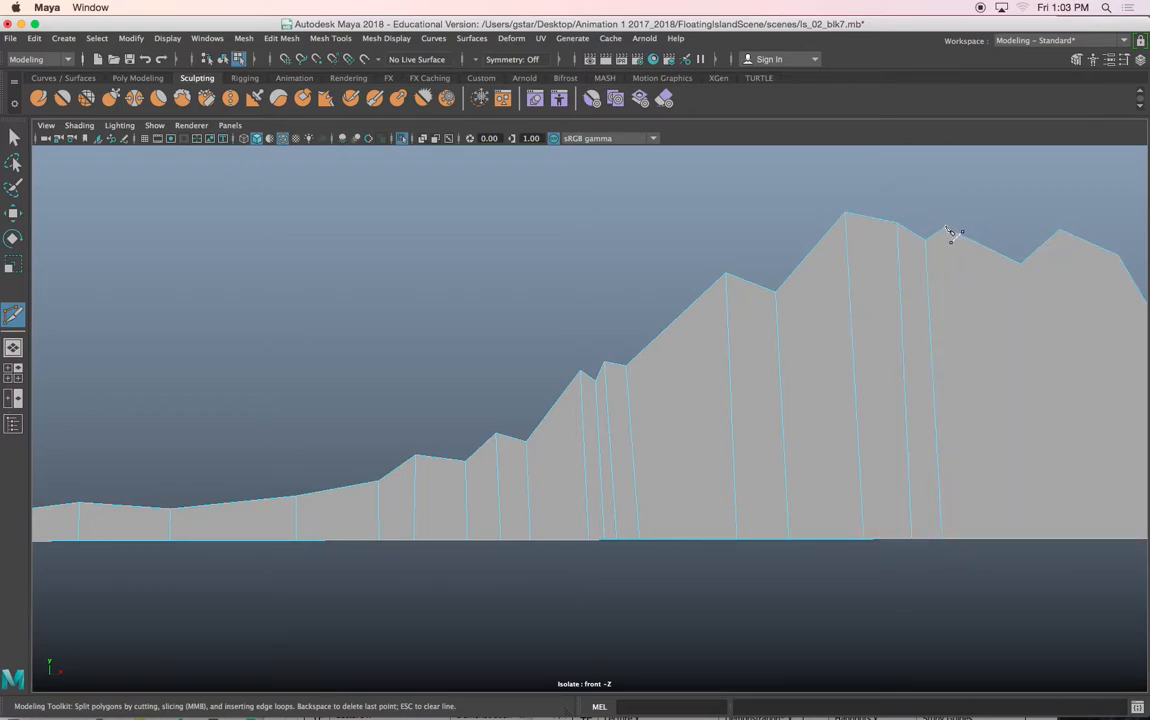
Cut from the small peak right of the summit and from the wider dip after it down to the base edge.
{"action": "left_click", "coordinate": [946, 229]}
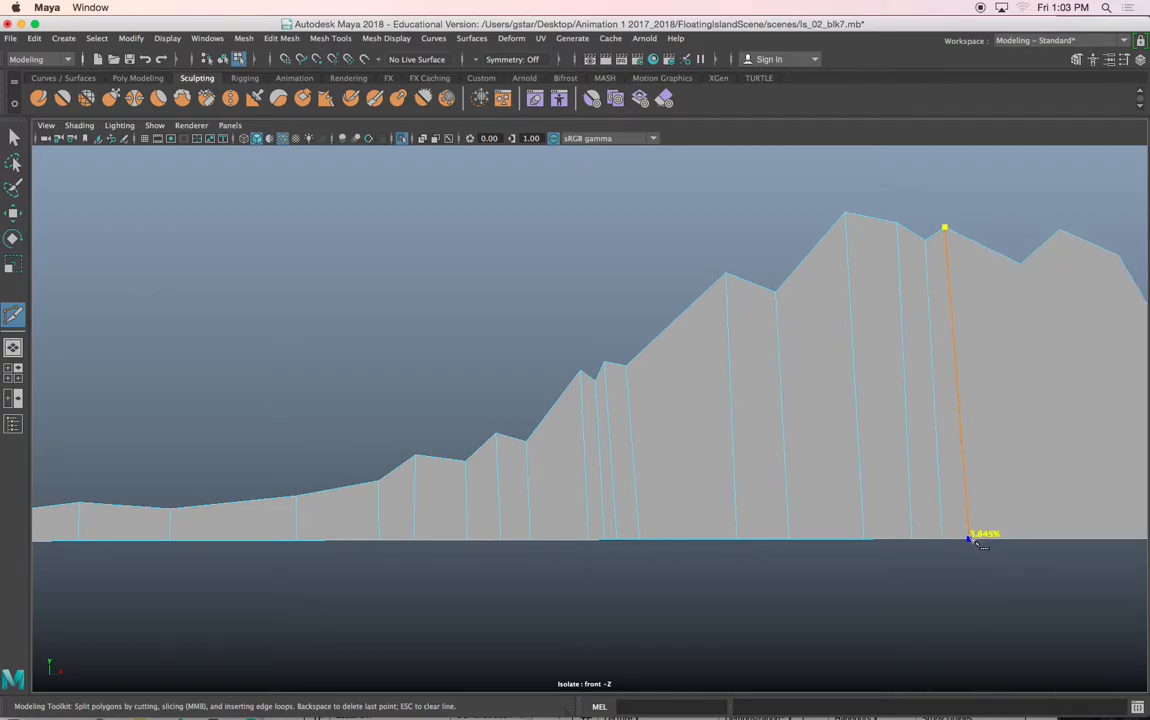
{"action": "middle_click_drag", "start_coordinate": [990, 484], "coordinate": [716, 395], "text": "alt"}
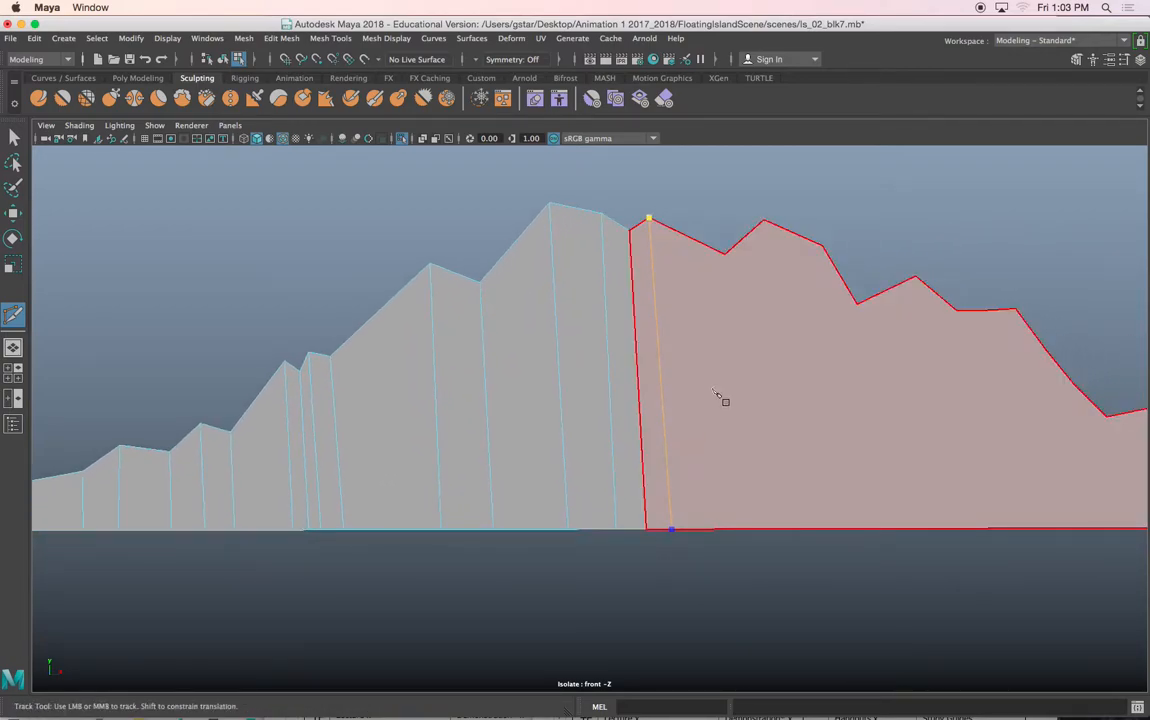
{"action": "right_click", "coordinate": [708, 303]}
{"action": "left_click", "coordinate": [724, 254]}
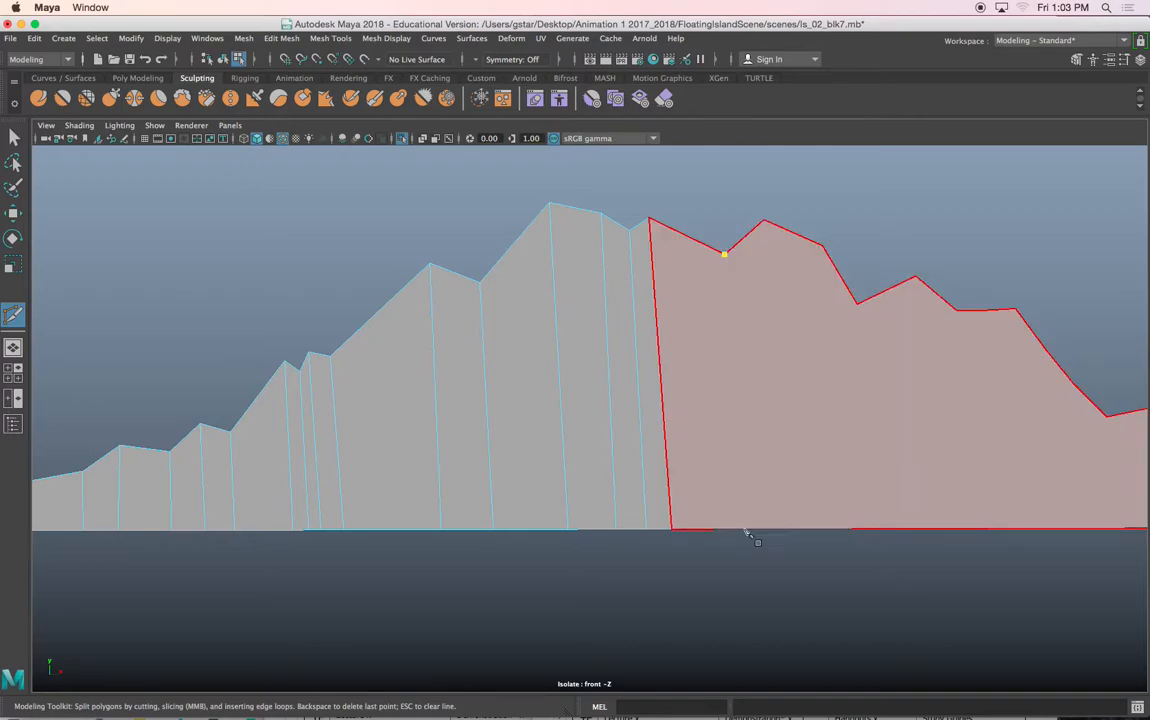
{"action": "left_click", "coordinate": [726, 529]}
{"action": "right_click", "coordinate": [726, 535]}
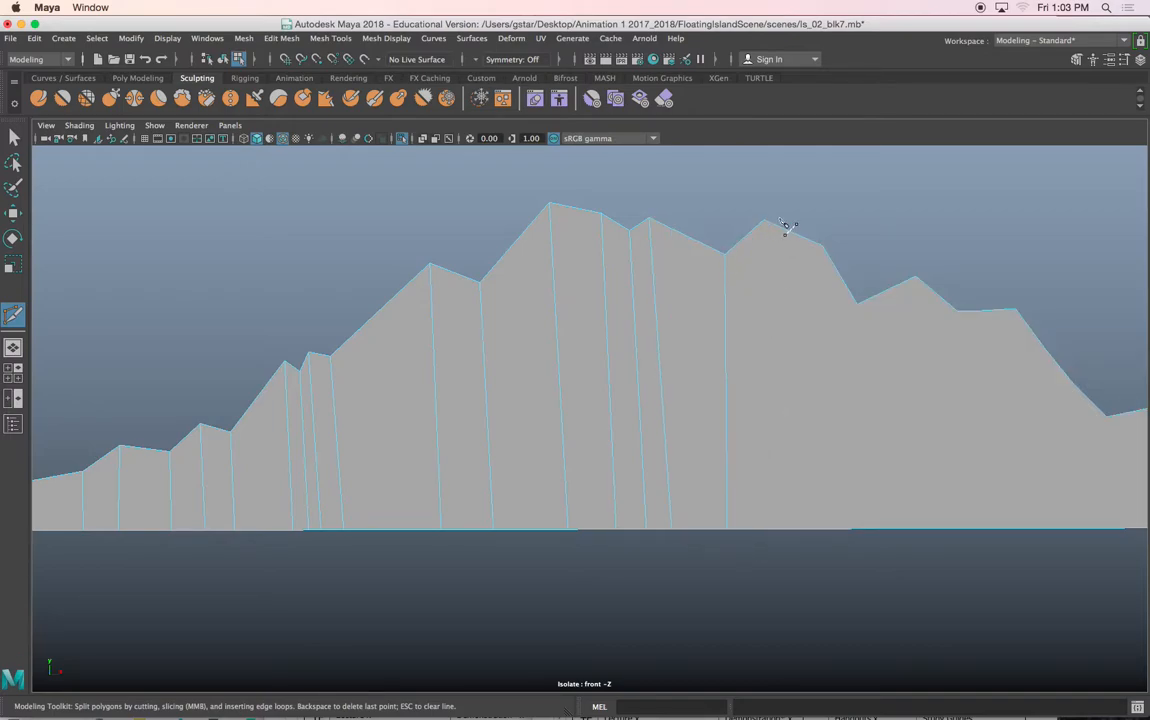
Cut from the next large peak right of the wide dip and from its right shoulder down to the base edge.
{"action": "left_click", "coordinate": [764, 220]}
{"action": "left_click", "coordinate": [771, 527]}
{"action": "right_click", "coordinate": [776, 530]}
{"action": "left_click", "coordinate": [857, 304]}
{"action": "left_click", "coordinate": [822, 246]}
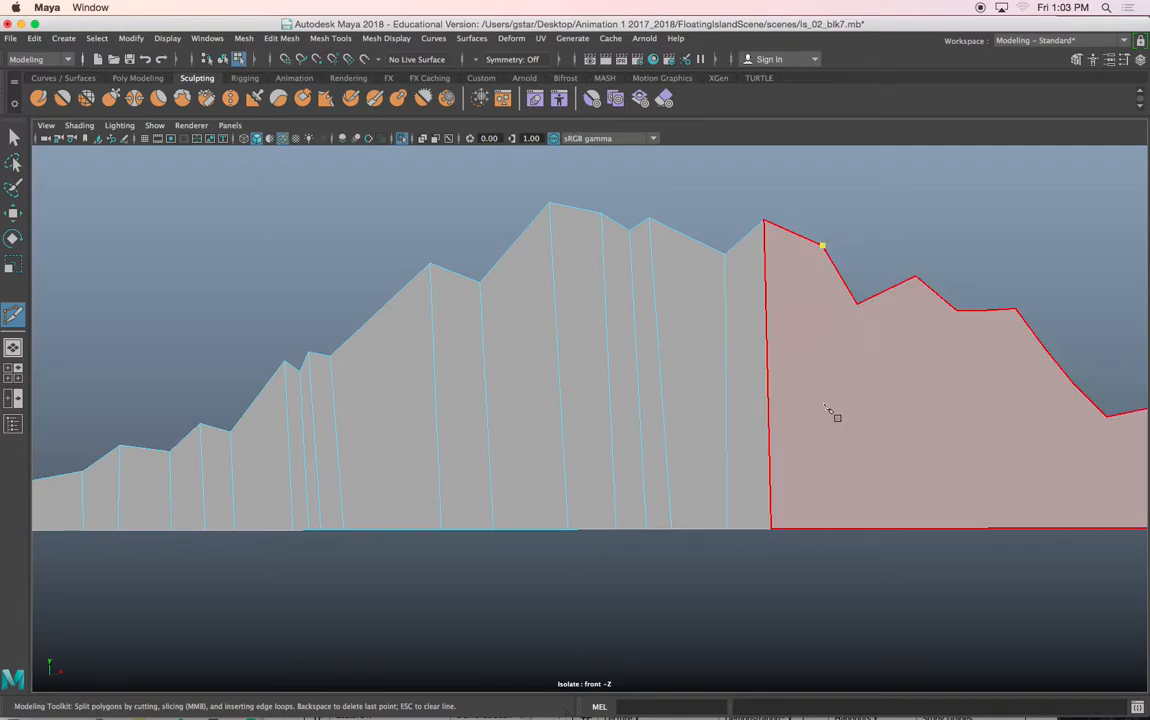
{"action": "left_click", "coordinate": [828, 527]}
{"action": "right_click", "coordinate": [835, 527]}
Cut from the deep dip below that shoulder and from the following peak down to the base edge.
{"action": "left_click", "coordinate": [857, 304]}
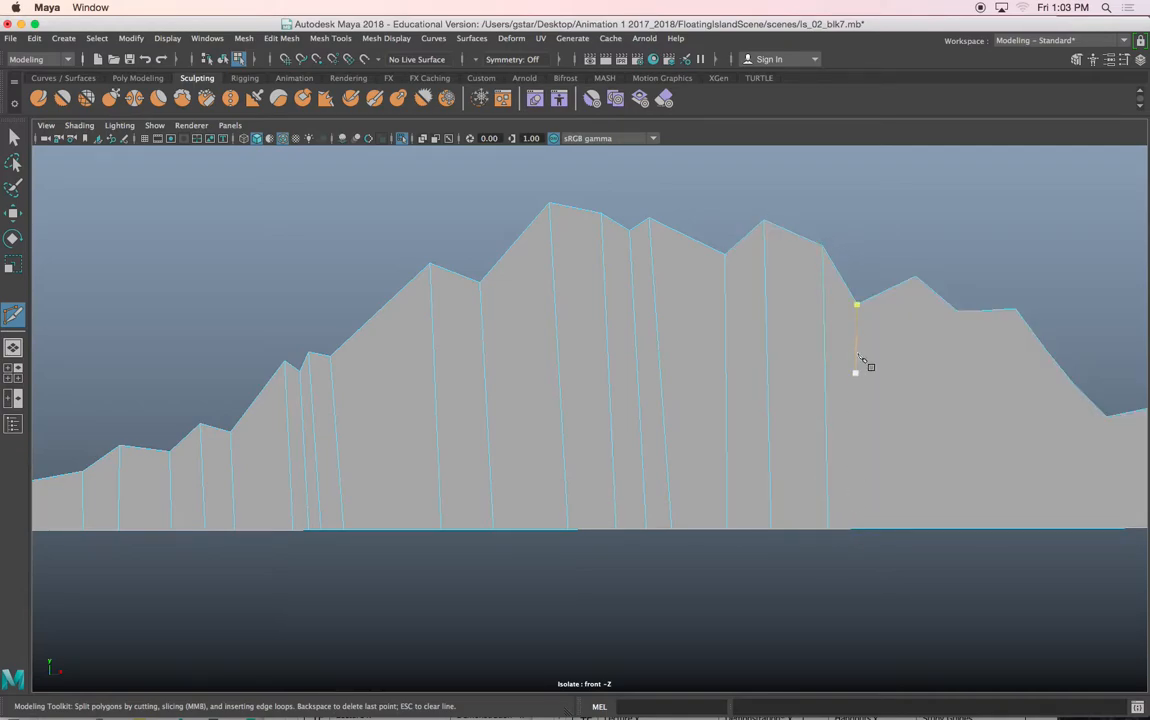
{"action": "left_click", "coordinate": [868, 527]}
{"action": "right_click", "coordinate": [910, 292]}
{"action": "left_click", "coordinate": [915, 278]}
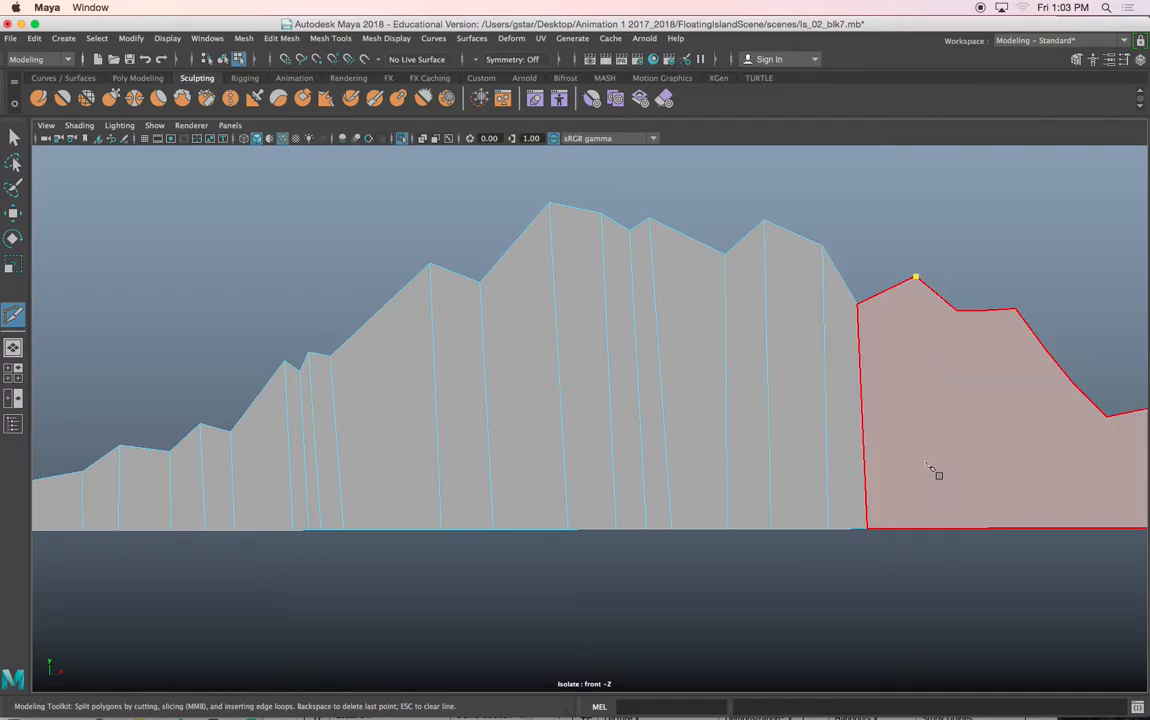
{"action": "left_click", "coordinate": [921, 527]}
{"action": "right_click", "coordinate": [957, 340]}
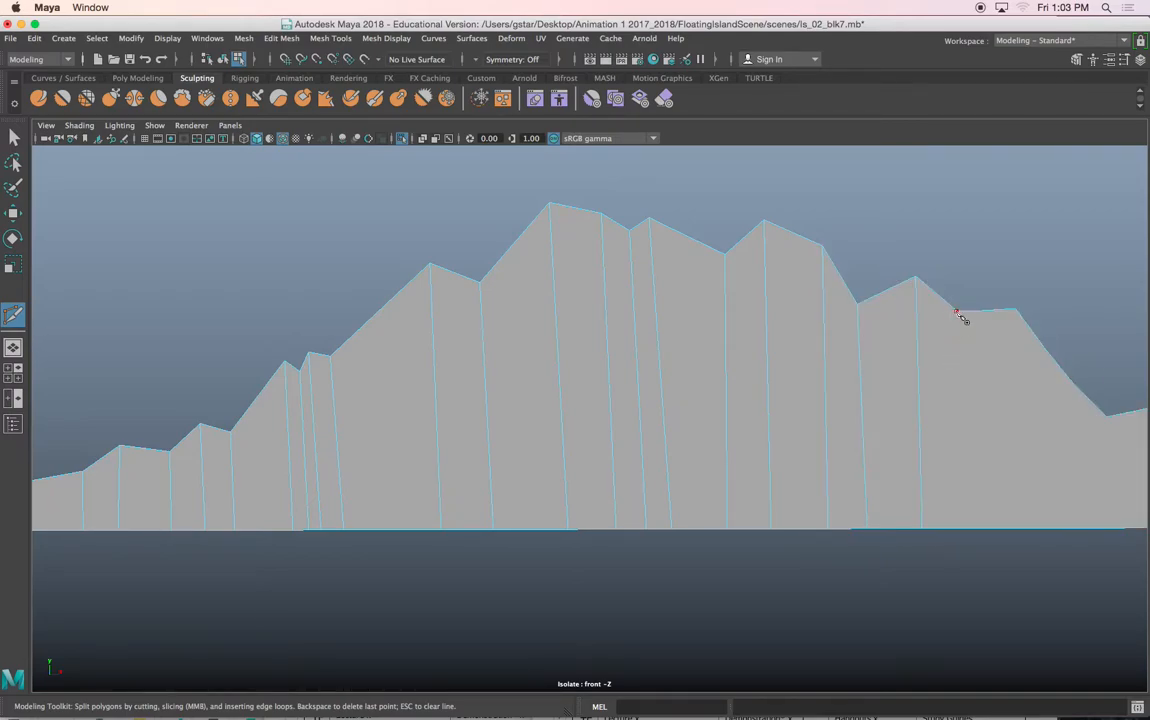
Cut from both ends of the flat ledge on the right slope down to the base edge.
{"action": "left_click", "coordinate": [962, 430]}
{"action": "left_click", "coordinate": [967, 532]}
{"action": "right_click", "coordinate": [987, 415]}
{"action": "middle_click_drag", "start_coordinate": [988, 400], "coordinate": [766, 364], "text": "alt"}
{"action": "left_click", "coordinate": [768, 330]}
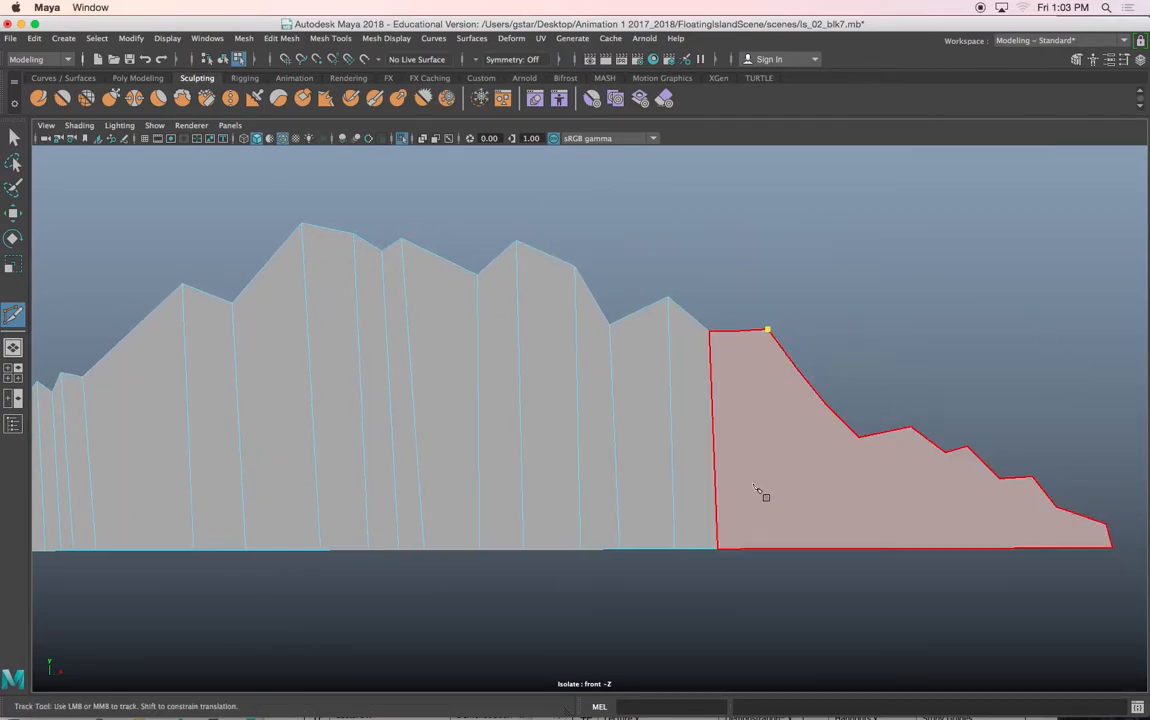
{"action": "left_click", "coordinate": [770, 547]}
{"action": "right_click", "coordinate": [812, 515]}
Cut from the two vertices on the steep right slope and the dip at its foot down to the base edge.
{"action": "left_click", "coordinate": [799, 371]}
{"action": "left_click", "coordinate": [801, 548]}
{"action": "right_click", "coordinate": [836, 400]}
{"action": "left_click", "coordinate": [827, 406]}
{"action": "left_click", "coordinate": [829, 547]}
{"action": "right_click", "coordinate": [841, 538]}
{"action": "left_click", "coordinate": [858, 438]}
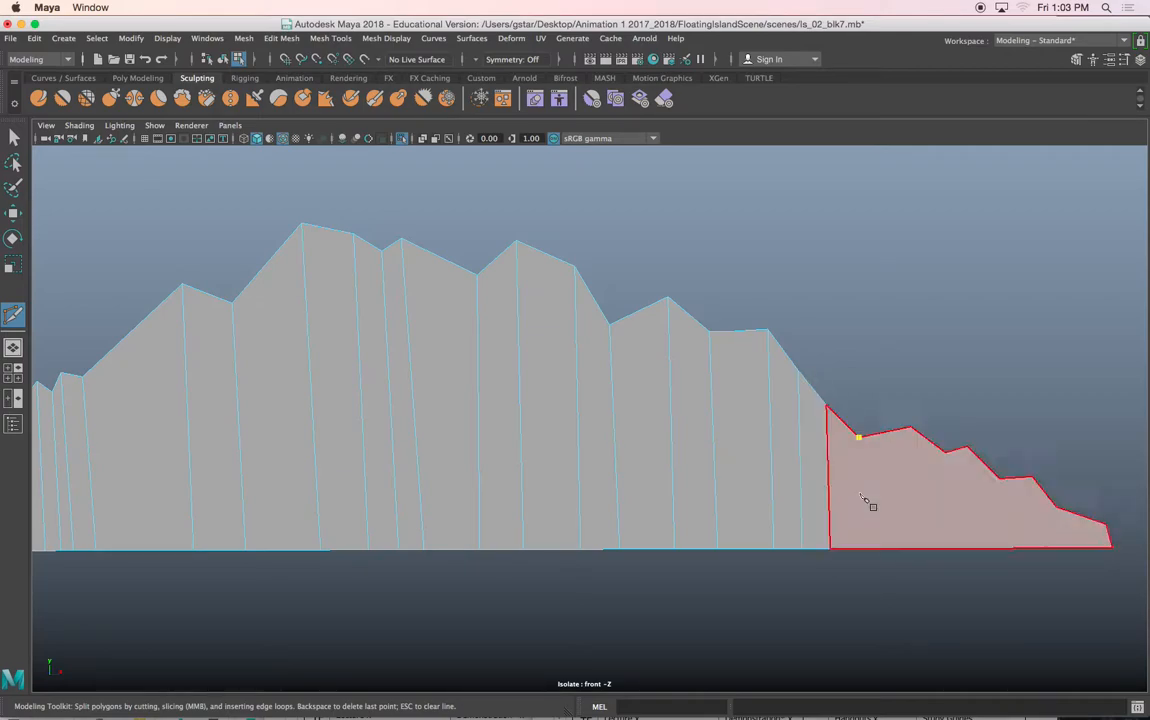
{"action": "left_click", "coordinate": [863, 548]}
{"action": "right_click", "coordinate": [910, 432]}
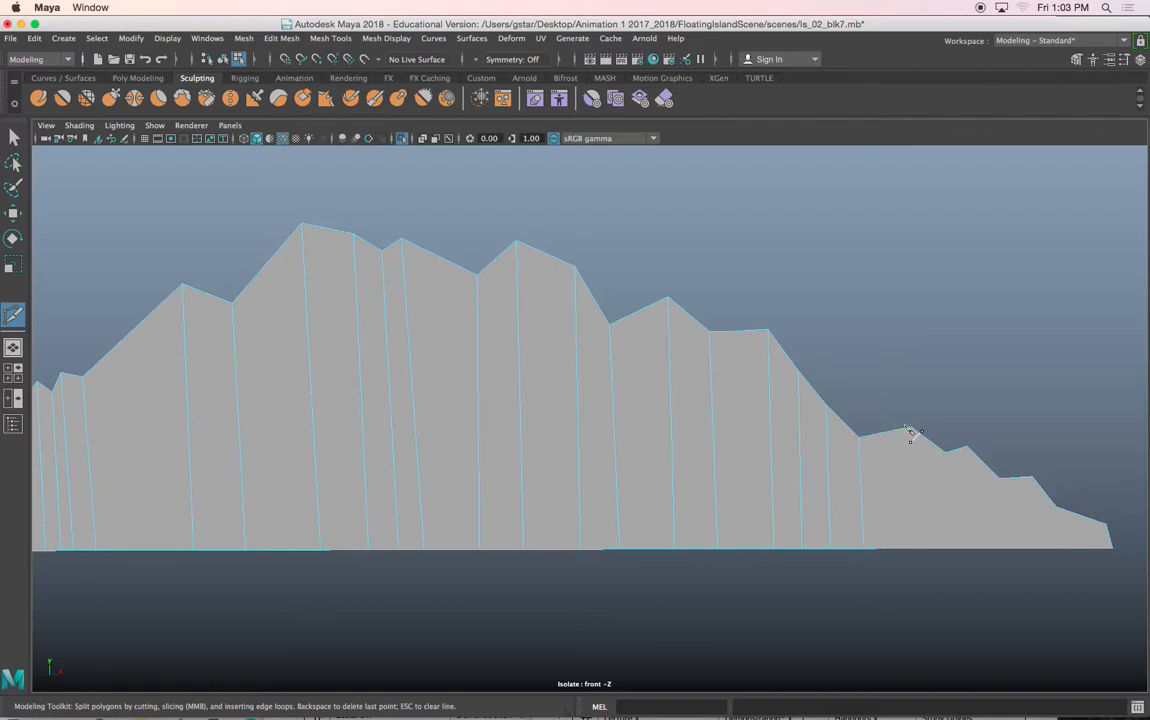
Cut from the low right peak, the dip beyond it and the next small bump down to the base edge.
{"action": "left_click", "coordinate": [910, 429]}
{"action": "left_click", "coordinate": [918, 548]}
{"action": "right_click", "coordinate": [944, 456]}
{"action": "left_click", "coordinate": [945, 453]}
{"action": "left_click", "coordinate": [954, 548]}
{"action": "right_click", "coordinate": [966, 452]}
{"action": "left_click", "coordinate": [967, 448]}
{"action": "left_click", "coordinate": [967, 448]}
{"action": "left_click", "coordinate": [973, 548]}
{"action": "right_click", "coordinate": [996, 482]}
Cut from the last three vertices before the ridge's right end down to the base edge and switch to the Move tool.
{"action": "left_click", "coordinate": [999, 479]}
{"action": "left_click", "coordinate": [1003, 548]}
{"action": "right_click", "coordinate": [1009, 547]}
{"action": "left_click", "coordinate": [1033, 479]}
{"action": "left_click", "coordinate": [1039, 549]}
{"action": "right_click", "coordinate": [1046, 543]}
{"action": "left_click", "coordinate": [1056, 509]}
{"action": "left_click", "coordinate": [1062, 549]}
{"action": "key", "text": "w"}
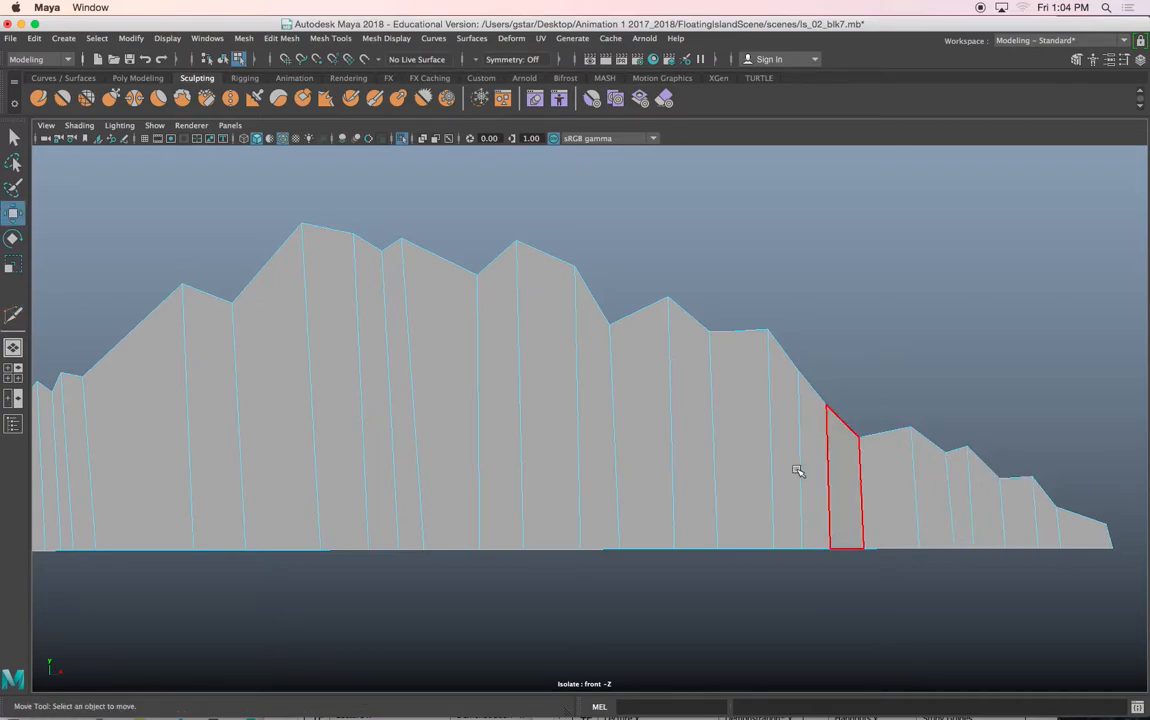
Return the mountain profile to object mode and adjust its depth position along the island's back edge in the perspective view.
{"action": "scroll", "coordinate": [796, 470], "scroll_direction": "down", "scroll_amount": 8}
{"action": "right_click_drag", "start_coordinate": [631, 408], "coordinate": [723, 289]}
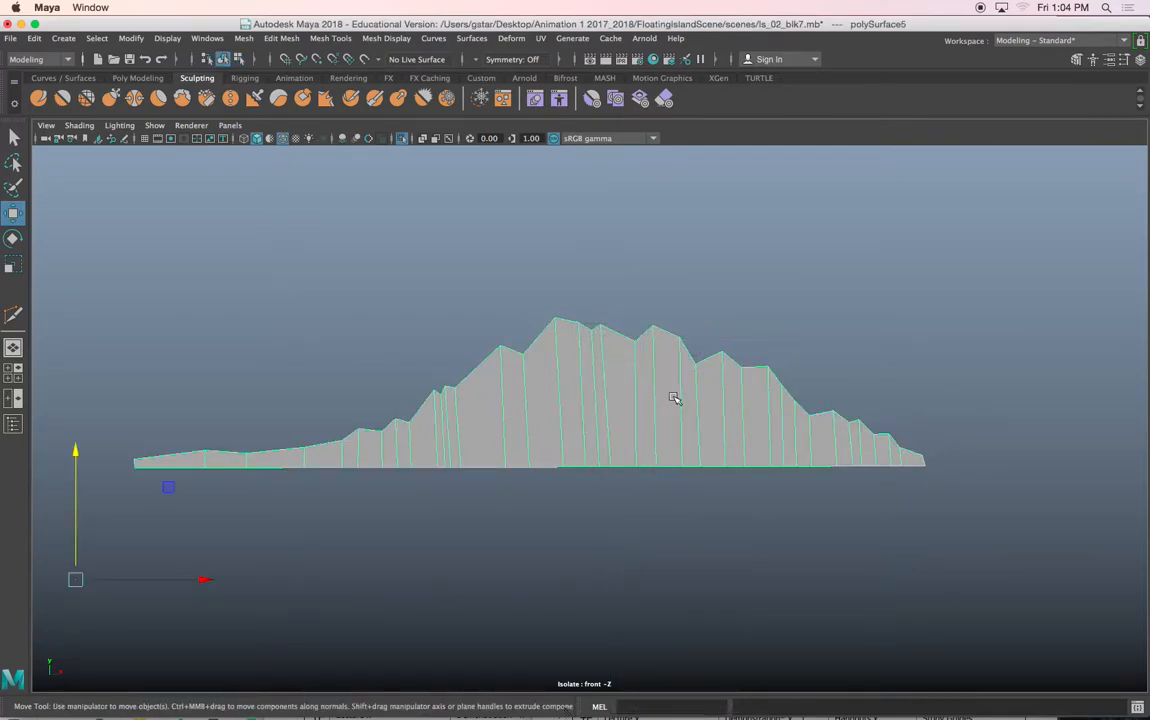
{"action": "key", "text": "space"}
{"action": "key", "text": "space"}
{"action": "left_click_drag", "start_coordinate": [641, 384], "coordinate": [711, 404], "text": "alt"}
{"action": "scroll", "coordinate": [711, 404], "scroll_direction": "up", "scroll_amount": 5}
{"action": "left_click_drag", "start_coordinate": [625, 488], "coordinate": [651, 415]}
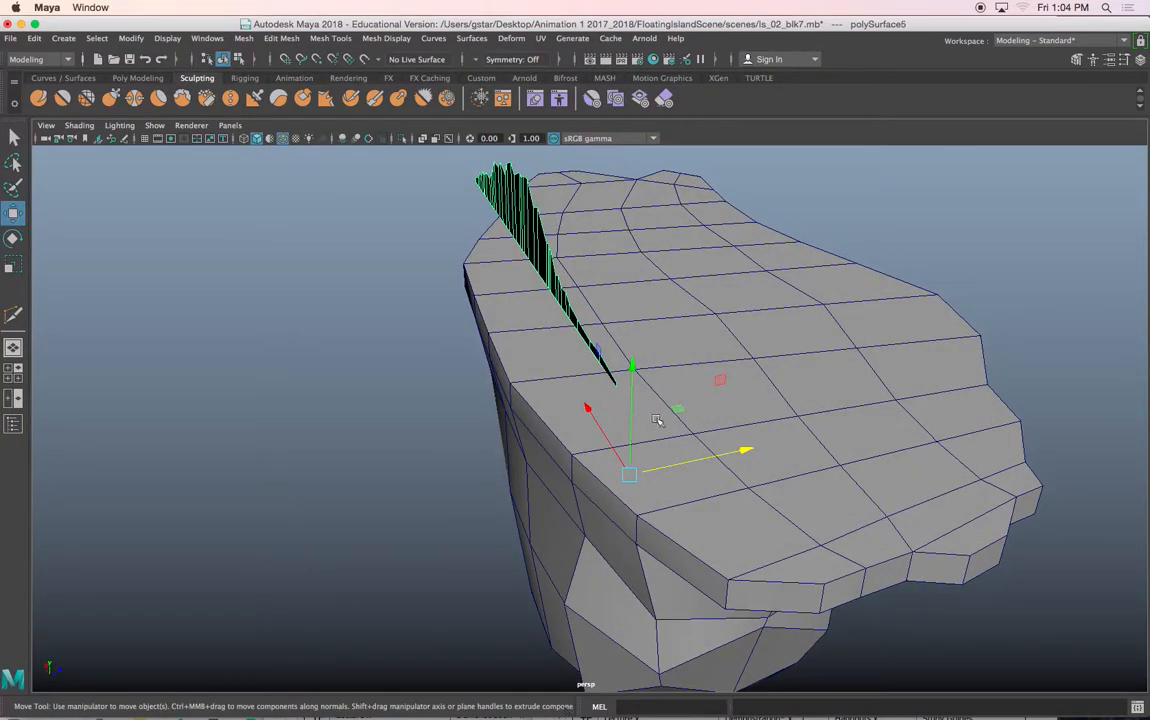
{"action": "left_click_drag", "start_coordinate": [669, 465], "coordinate": [711, 452]}
{"action": "left_click_drag", "start_coordinate": [660, 335], "coordinate": [737, 424], "text": "alt"}
{"action": "scroll", "coordinate": [737, 424], "scroll_direction": "up", "scroll_amount": 3}
{"action": "left_click_drag", "start_coordinate": [270, 465], "coordinate": [298, 382]}
In the front view, Multi-Cut a bent line from the dip before the right main peak down-left to the vertical edge below the left notch.
{"action": "left_click_drag", "start_coordinate": [438, 268], "coordinate": [580, 431], "text": "alt"}
{"action": "right_click_drag", "start_coordinate": [581, 431], "coordinate": [652, 370], "text": "alt"}
{"action": "key", "text": "space"}
{"action": "key", "text": "space"}
{"action": "right_click_drag", "start_coordinate": [556, 447], "coordinate": [619, 377], "text": "alt"}
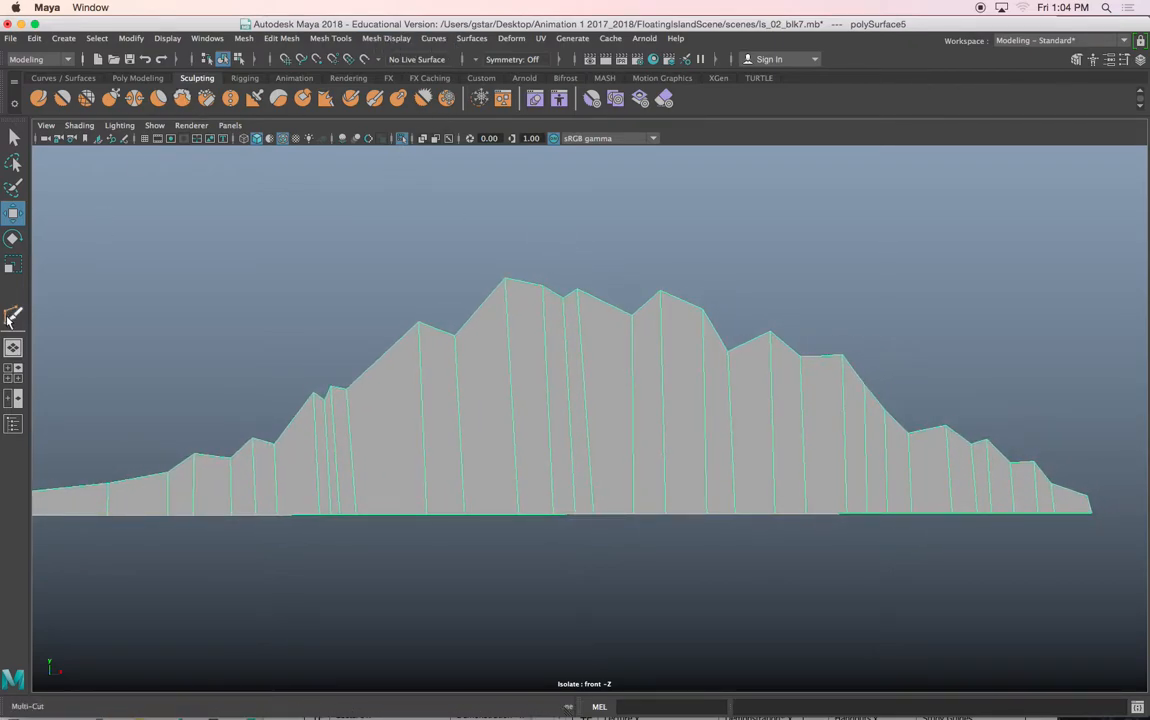
{"action": "right_click_drag", "start_coordinate": [472, 300], "coordinate": [644, 297], "text": "alt"}
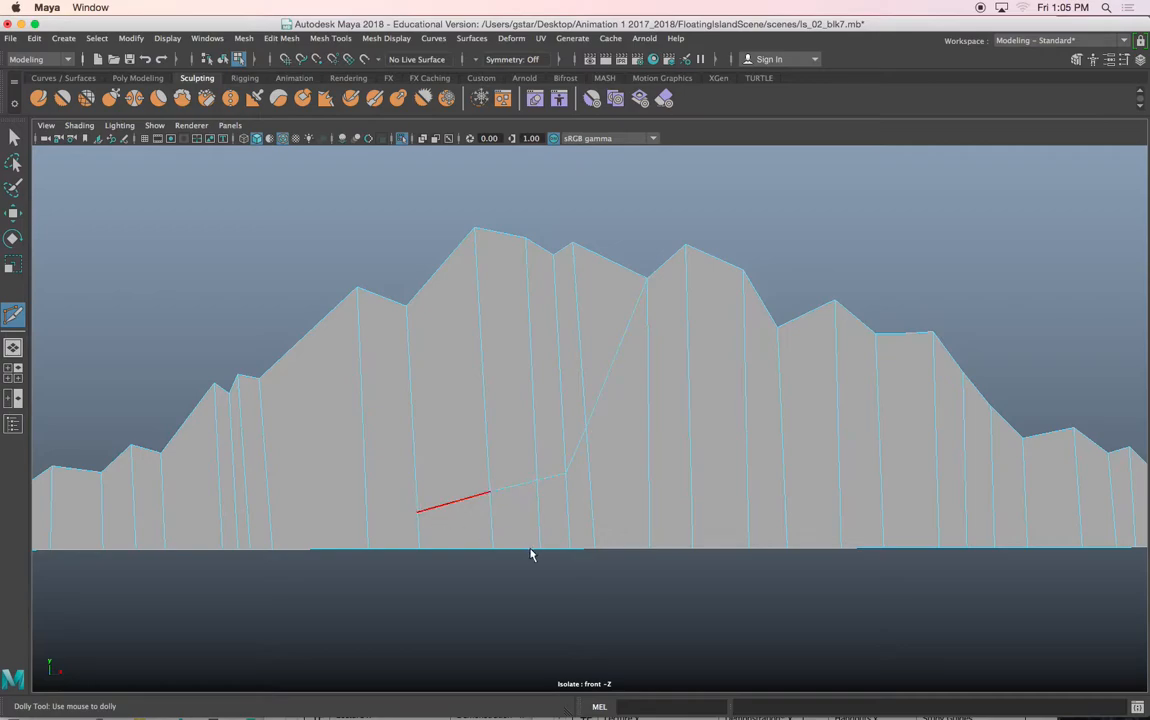
{"action": "key", "text": "w"}
{"action": "scroll", "coordinate": [566, 504], "scroll_direction": "down", "scroll_amount": 3}
{"action": "left_click_drag", "start_coordinate": [566, 504], "coordinate": [572, 483], "text": "alt"}
Select all faces to the right of and below the bent cut and extract them into a separate piece.
{"action": "right_click_drag", "start_coordinate": [673, 312], "coordinate": [673, 348]}
{"action": "left_click", "coordinate": [687, 372]}
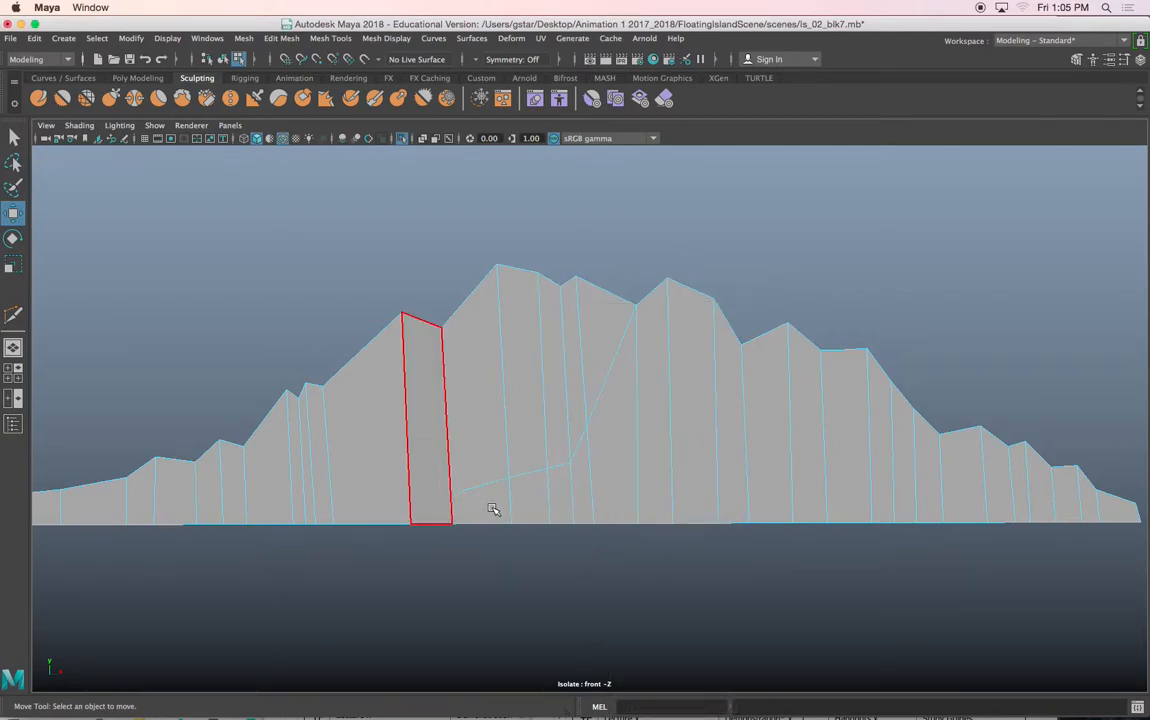
{"action": "right_click_drag", "start_coordinate": [600, 308], "coordinate": [673, 290]}
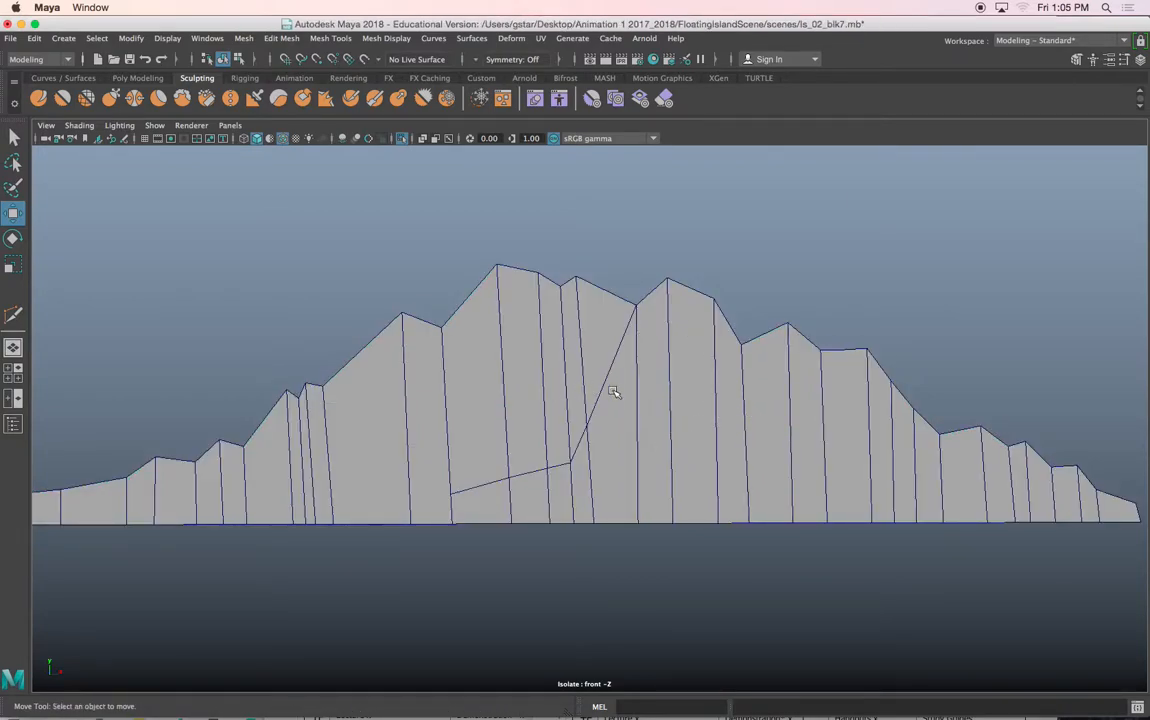
{"action": "right_click_drag", "start_coordinate": [667, 311], "coordinate": [656, 384]}
{"action": "left_click_drag", "start_coordinate": [493, 496], "coordinate": [818, 490]}
{"action": "middle_click_drag", "start_coordinate": [818, 490], "coordinate": [772, 511], "text": "alt"}
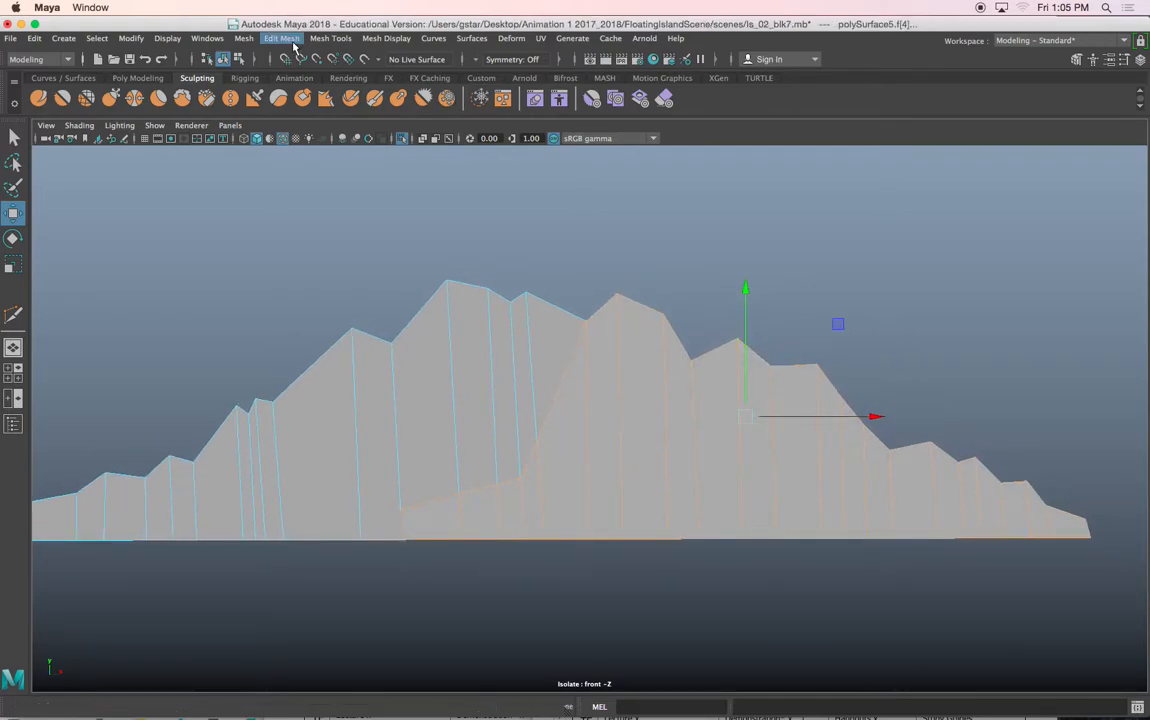
{"action": "left_click", "coordinate": [245, 38]}
{"action": "mouse_move", "coordinate": [283, 41]}
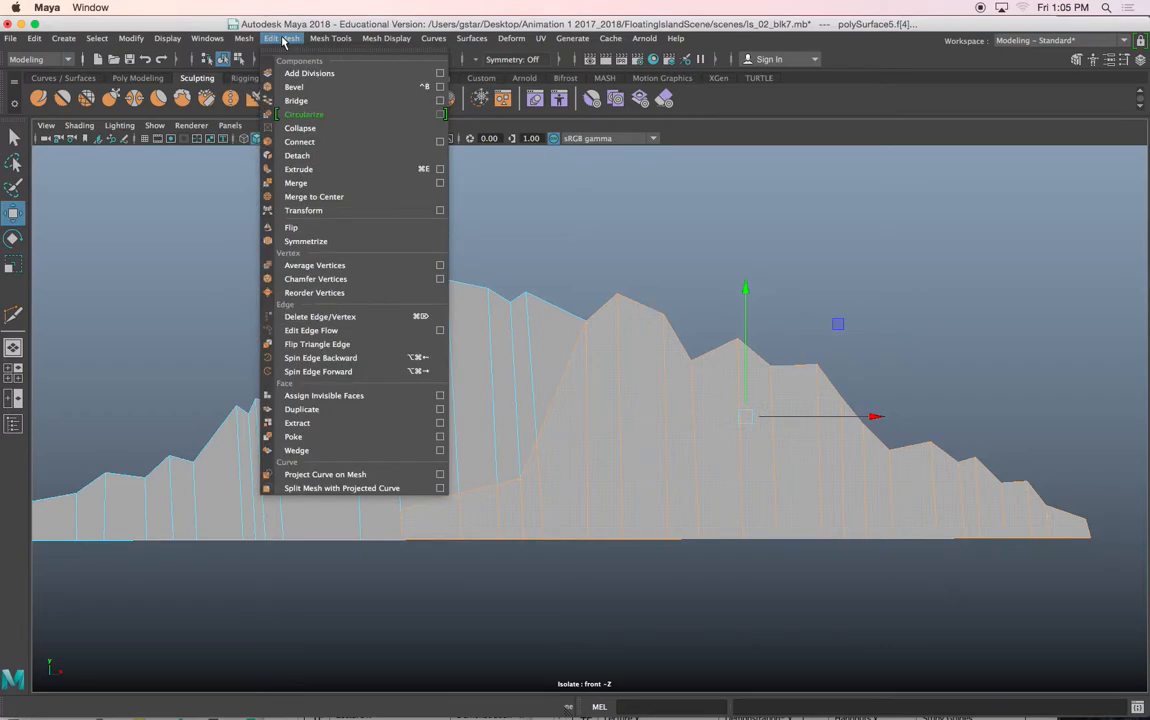
{"action": "left_click", "coordinate": [299, 424]}
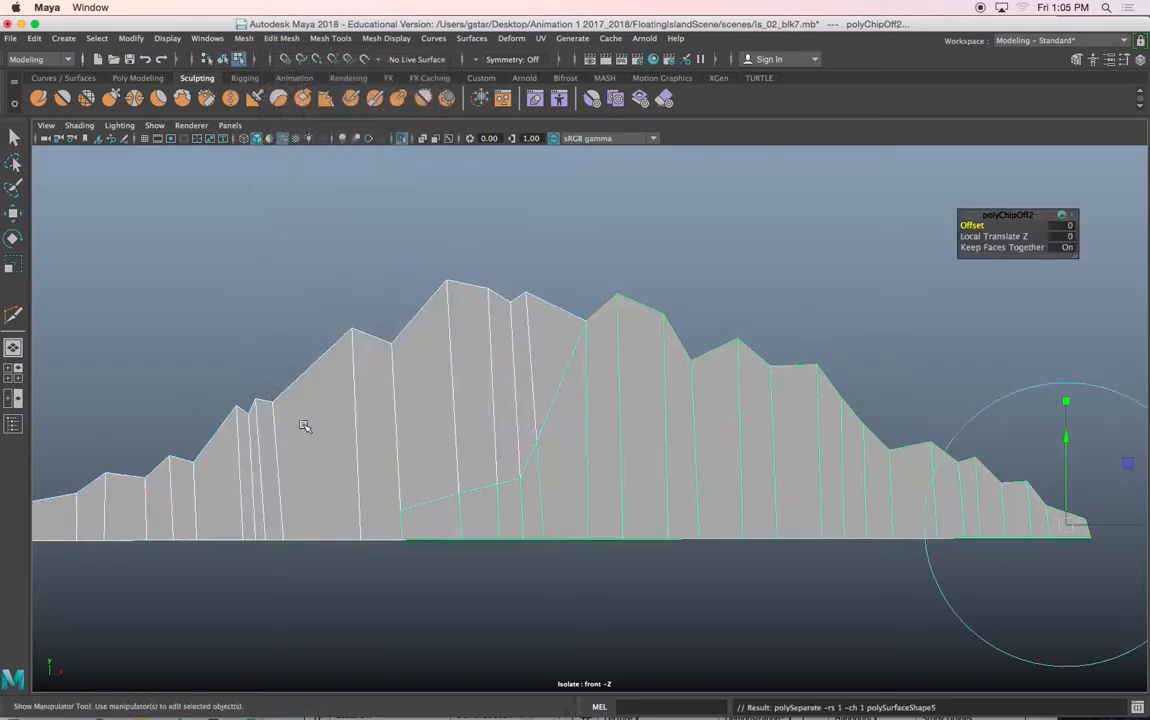
Return to object mode and select the left and right mountain pieces in turn, with the Move tool active.
{"action": "right_click_drag", "start_coordinate": [522, 362], "coordinate": [588, 291]}
{"action": "left_click", "coordinate": [632, 366]}
{"action": "left_click", "coordinate": [506, 366]}
{"action": "left_click", "coordinate": [630, 377]}
{"action": "left_click", "coordinate": [483, 367]}
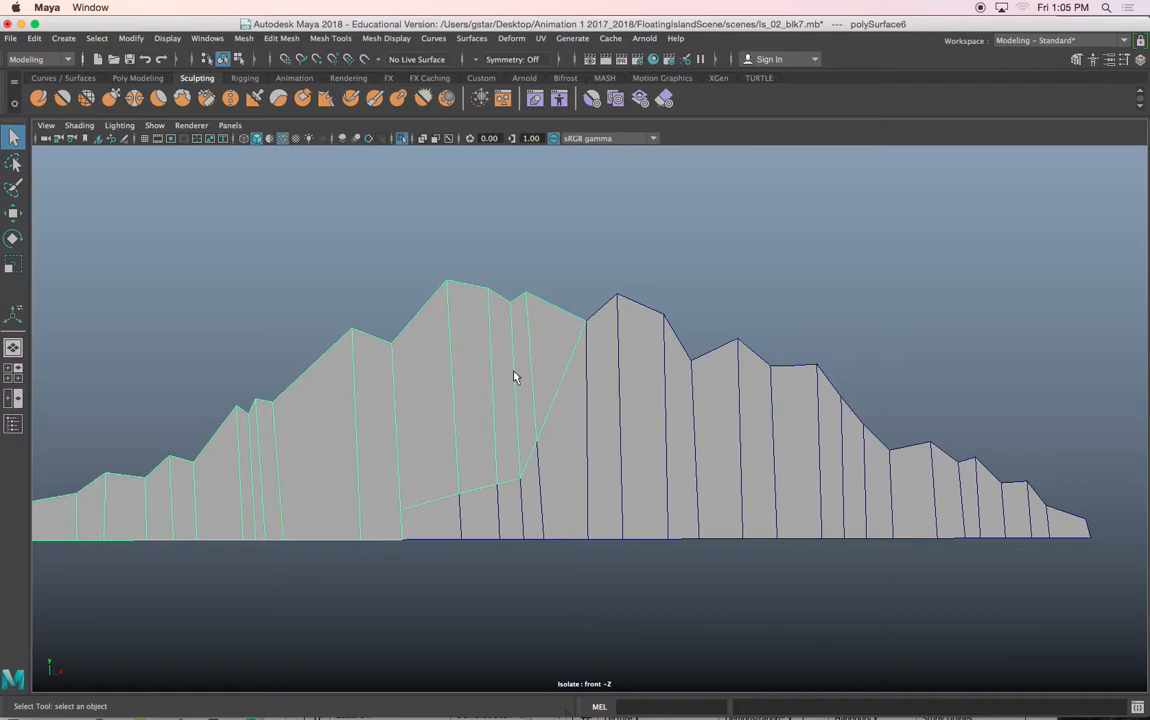
{"action": "key", "text": "w"}
{"action": "middle_click_drag", "start_coordinate": [516, 378], "coordinate": [603, 385]}
{"action": "left_click", "coordinate": [670, 397]}
{"action": "middle_click_drag", "start_coordinate": [665, 408], "coordinate": [660, 375]}
Move the left mountain piece back in depth in the perspective view so it sits behind the right piece.
{"action": "key", "text": "space"}
{"action": "key", "text": "space"}
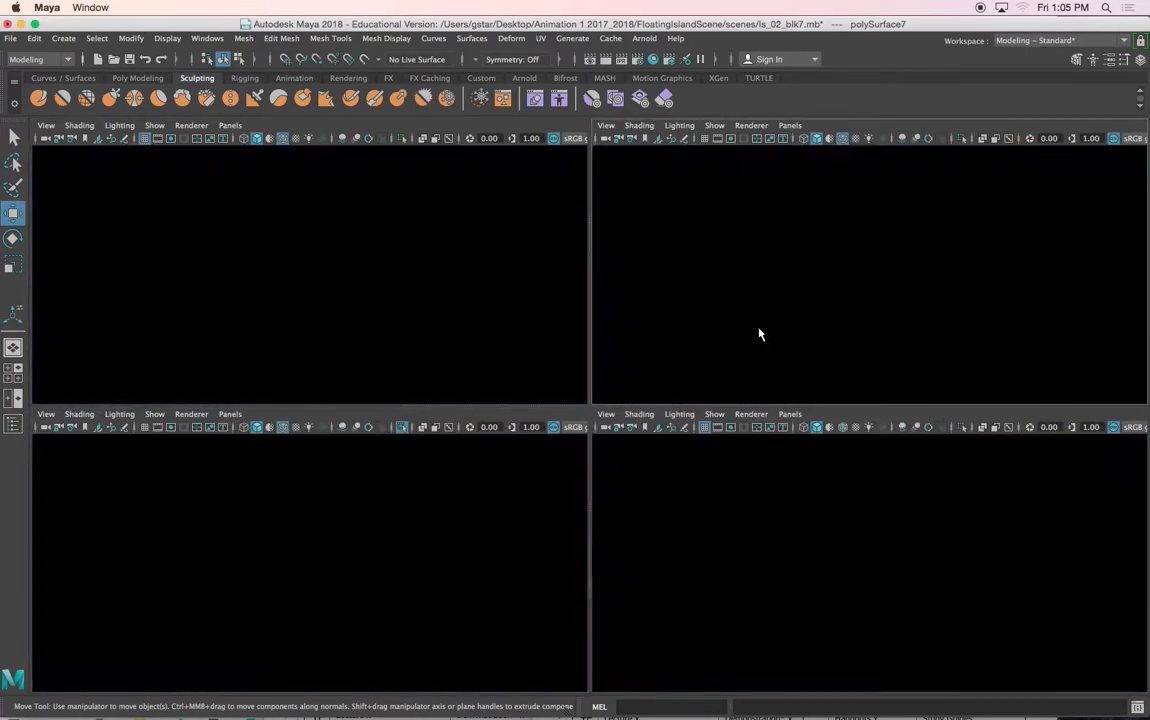
{"action": "middle_click_drag", "start_coordinate": [679, 430], "coordinate": [705, 335], "text": "alt"}
{"action": "left_click_drag", "start_coordinate": [705, 335], "coordinate": [696, 352], "text": "alt"}
{"action": "middle_click_drag", "start_coordinate": [587, 484], "coordinate": [616, 372], "text": "alt"}
{"action": "left_click_drag", "start_coordinate": [284, 568], "coordinate": [327, 575]}
{"action": "left_click_drag", "start_coordinate": [565, 426], "coordinate": [575, 393], "text": "alt"}
{"action": "scroll", "coordinate": [644, 375], "scroll_direction": "down", "scroll_amount": 10}
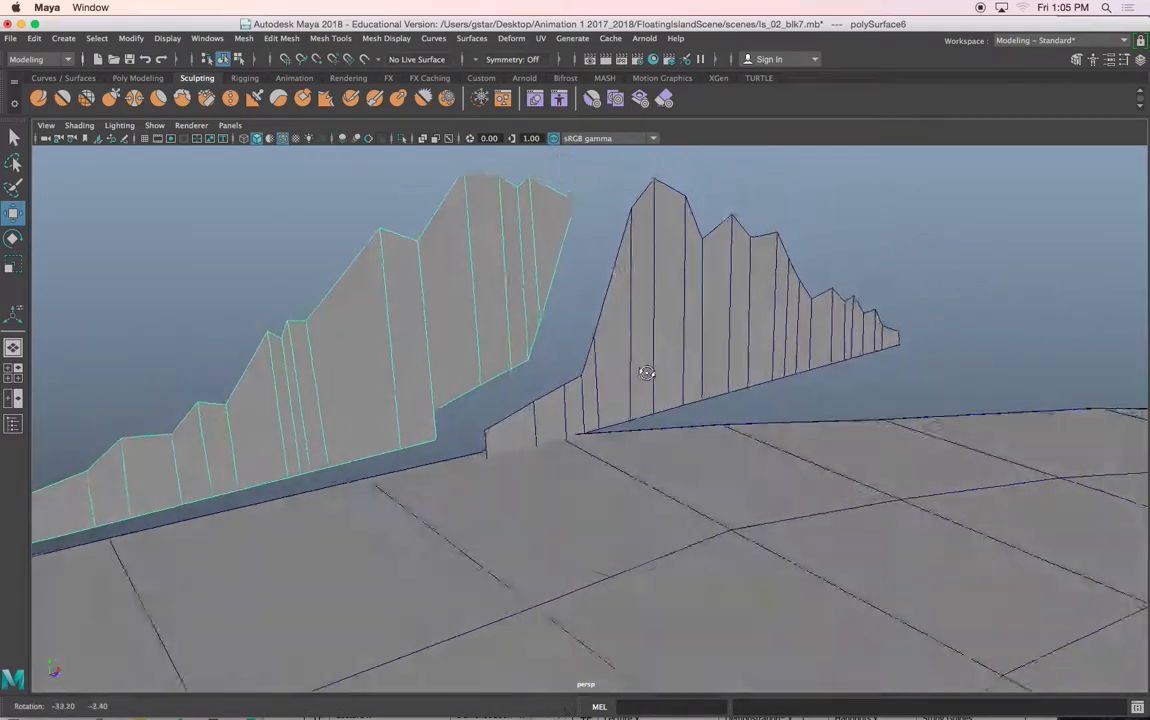
Delete the left piece's bottom corner vertex beside the cut and lower the vertex above it toward the base.
{"action": "left_click_drag", "start_coordinate": [647, 424], "coordinate": [521, 339], "text": "alt"}
{"action": "right_click_drag", "start_coordinate": [518, 311], "coordinate": [464, 307]}
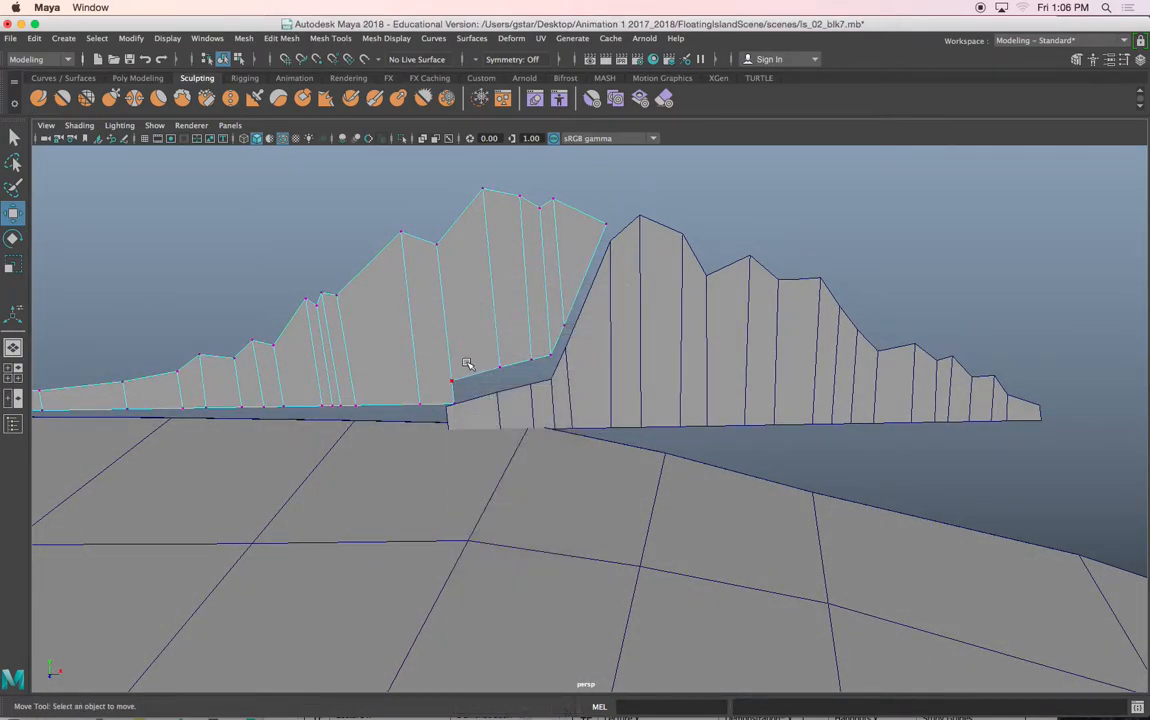
{"action": "left_click_drag", "start_coordinate": [479, 372], "coordinate": [483, 427], "text": "alt"}
{"action": "left_click", "coordinate": [462, 389]}
{"action": "key", "text": "Delete"}
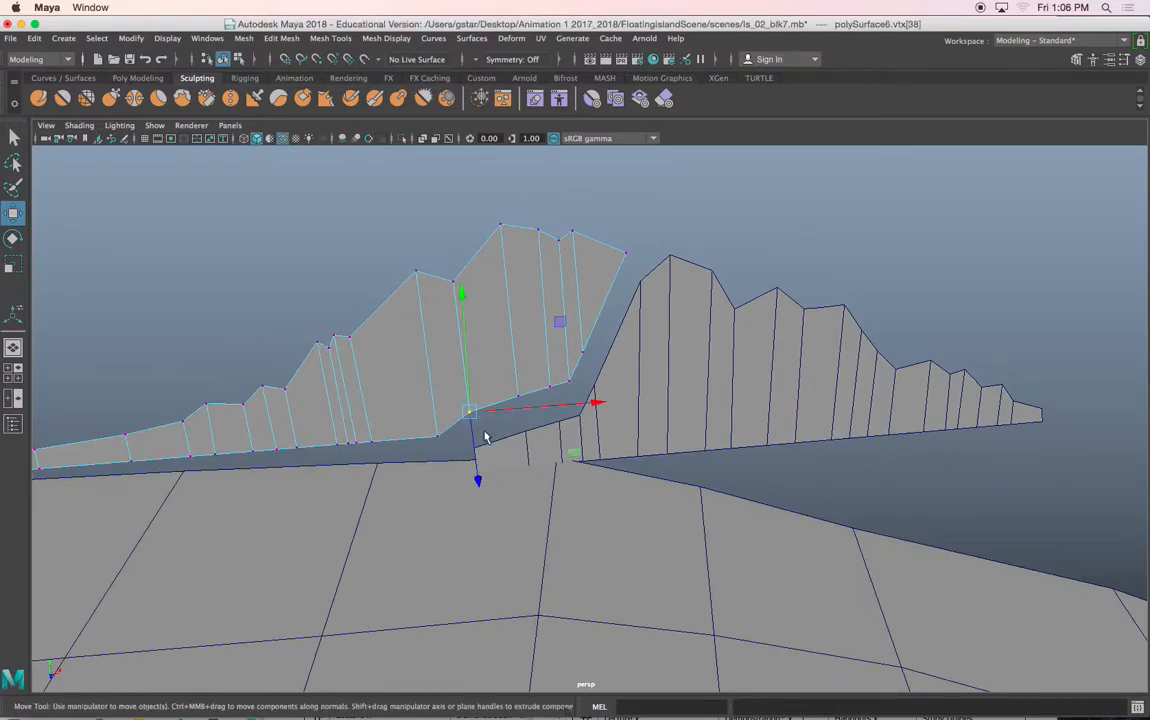
{"action": "left_click_drag", "start_coordinate": [467, 379], "coordinate": [566, 257]}
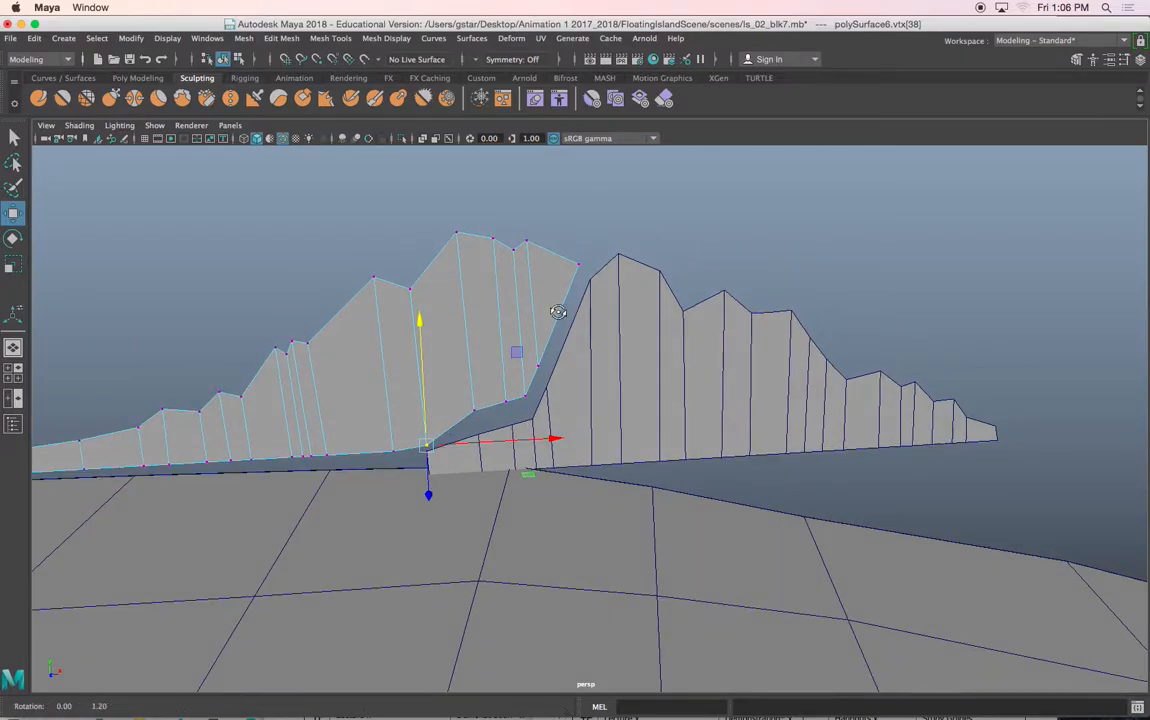
{"action": "left_click", "coordinate": [576, 257]}
{"action": "left_click_drag", "start_coordinate": [575, 250], "coordinate": [565, 306], "text": "alt"}
{"action": "right_click_drag", "start_coordinate": [565, 306], "coordinate": [589, 290]}
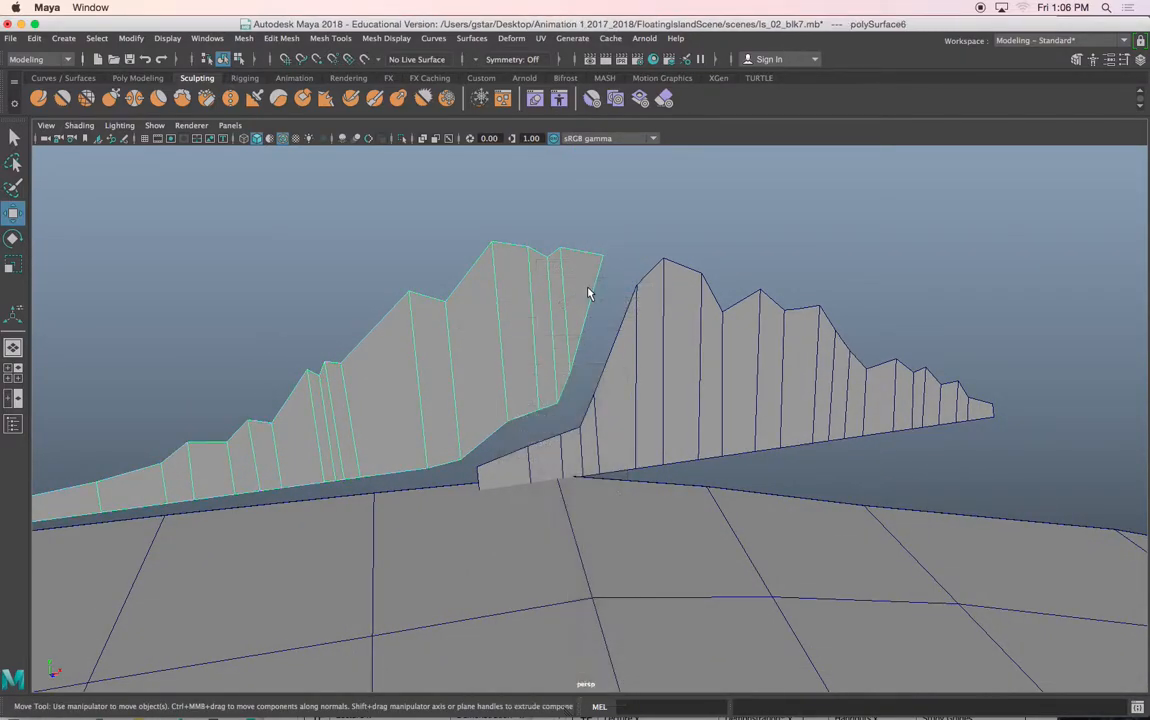
Insert eight vertices along the slanted right edge of the left piece with Multi-Cut.
{"action": "middle_click_drag", "start_coordinate": [588, 290], "coordinate": [572, 359], "text": "alt"}
{"action": "scroll", "coordinate": [574, 361], "scroll_direction": "up", "scroll_amount": 5}
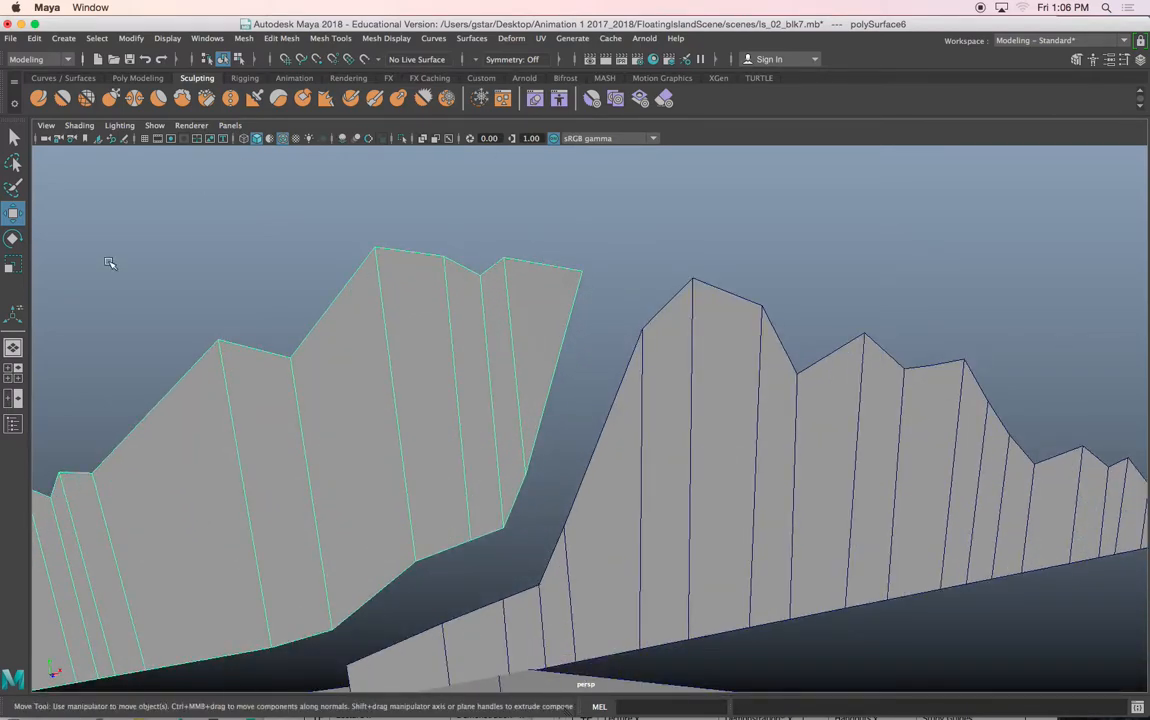
{"action": "left_click", "coordinate": [330, 38]}
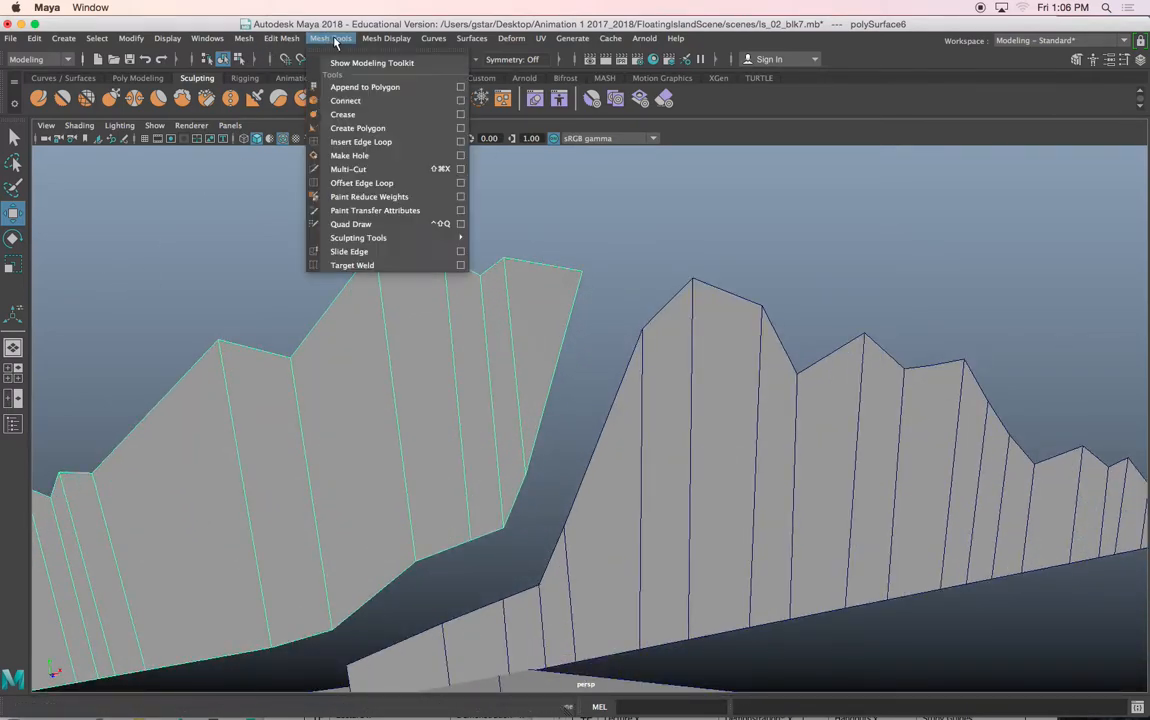
{"action": "left_click", "coordinate": [362, 169]}
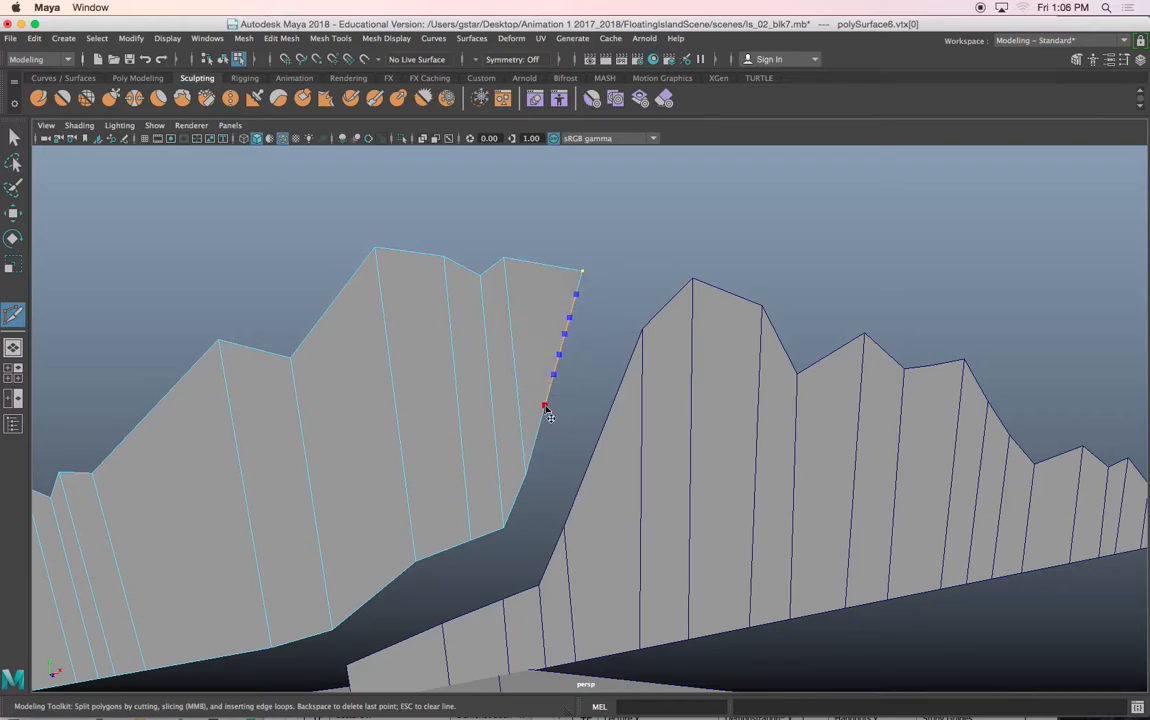
{"action": "key", "text": "Return"}
{"action": "key", "text": "w"}
Select the upper inserted vertices on the left piece and display the front view in wireframe.
{"action": "right_click_drag", "start_coordinate": [539, 311], "coordinate": [500, 335]}
{"action": "left_click_drag", "start_coordinate": [548, 364], "coordinate": [541, 322], "text": "alt"}
{"action": "left_click_drag", "start_coordinate": [512, 277], "coordinate": [576, 350]}
{"action": "key", "text": "space"}
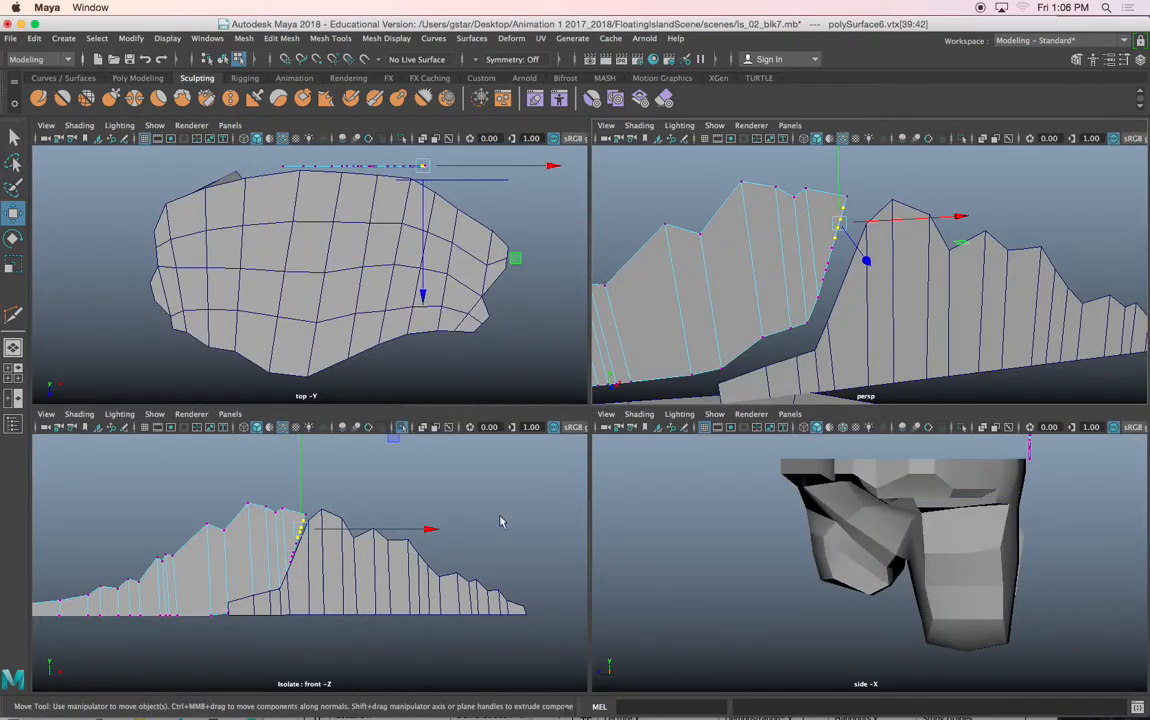
{"action": "key", "text": "space"}
{"action": "scroll", "coordinate": [583, 431], "scroll_direction": "up", "scroll_amount": 5}
{"action": "key", "text": "4"}
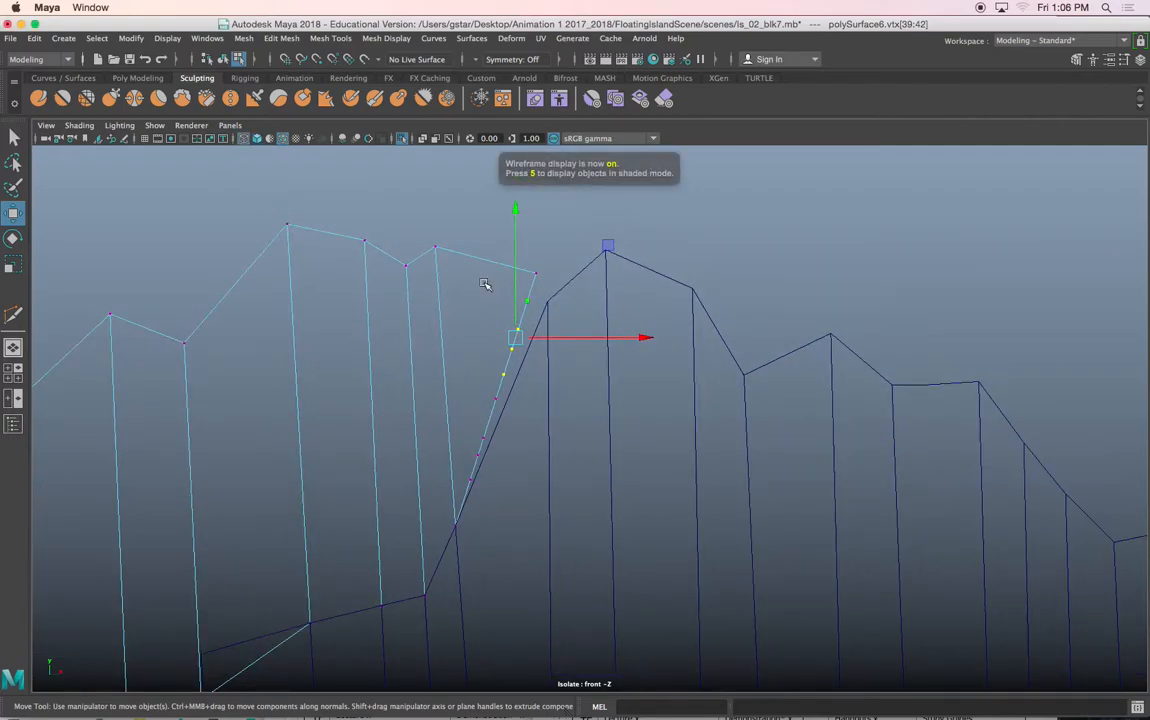
Move the topmost inserted vertex down-right, and shift the other seven inserted vertices right across the front piece.
{"action": "left_click_drag", "start_coordinate": [550, 308], "coordinate": [583, 335]}
{"action": "left_click_drag", "start_coordinate": [500, 315], "coordinate": [522, 334]}
{"action": "left_click_drag", "start_coordinate": [536, 436], "coordinate": [536, 435]}
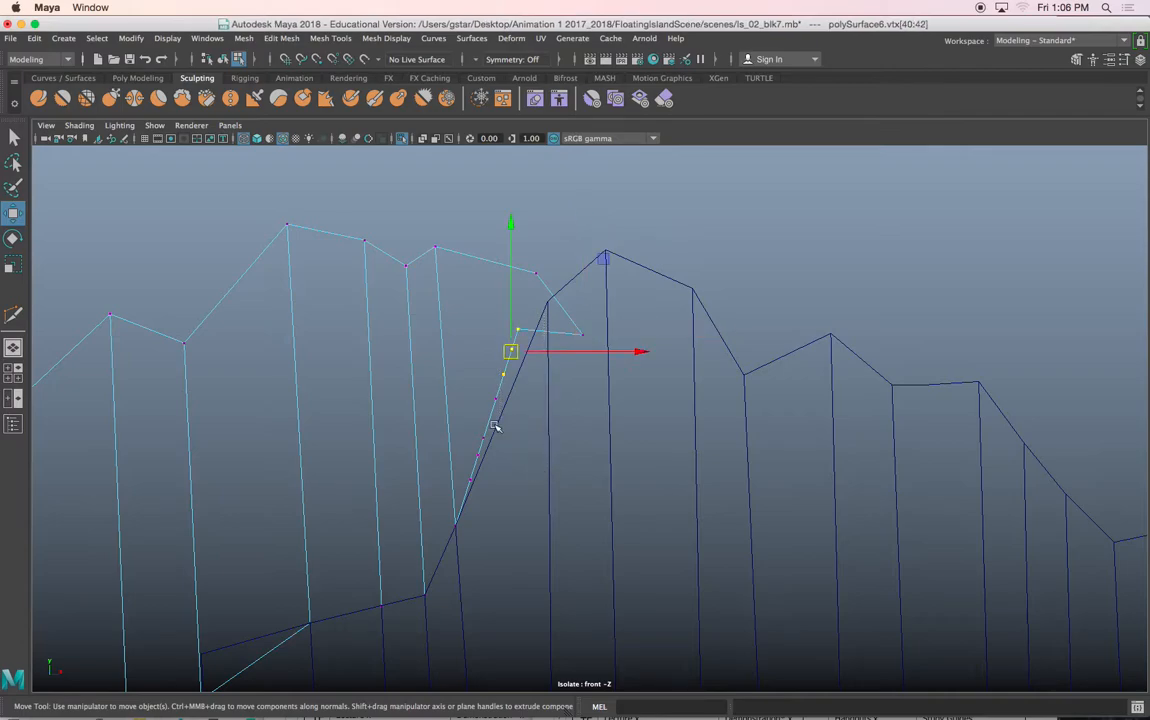
{"action": "left_click_drag", "start_coordinate": [530, 487], "coordinate": [530, 487]}
{"action": "left_click_drag", "start_coordinate": [495, 404], "coordinate": [689, 508]}
{"action": "scroll", "coordinate": [501, 510], "scroll_direction": "down", "scroll_amount": 1}
{"action": "middle_click_drag", "start_coordinate": [501, 510], "coordinate": [516, 323], "text": "alt"}
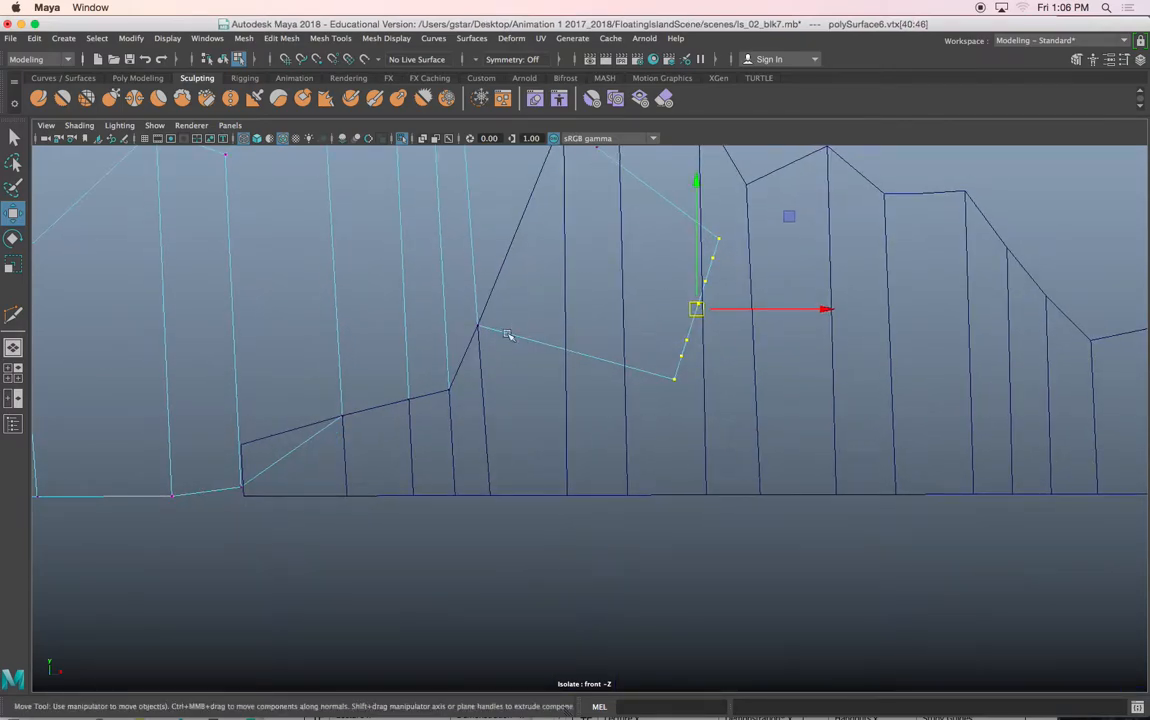
Flatten the four stepped lower vertices of the left piece and move them down to the base line.
{"action": "left_click_drag", "start_coordinate": [550, 450], "coordinate": [550, 450]}
{"action": "middle_click_drag", "start_coordinate": [489, 327], "coordinate": [476, 383], "text": "alt"}
{"action": "left_click_drag", "start_coordinate": [413, 312], "coordinate": [425, 507]}
{"action": "key", "text": "r"}
{"action": "key", "text": "w"}
{"action": "left_click_drag", "start_coordinate": [411, 450], "coordinate": [409, 486]}
{"action": "middle_click_drag", "start_coordinate": [578, 454], "coordinate": [467, 462], "text": "alt"}
{"action": "scroll", "coordinate": [467, 461], "scroll_direction": "down", "scroll_amount": 3}
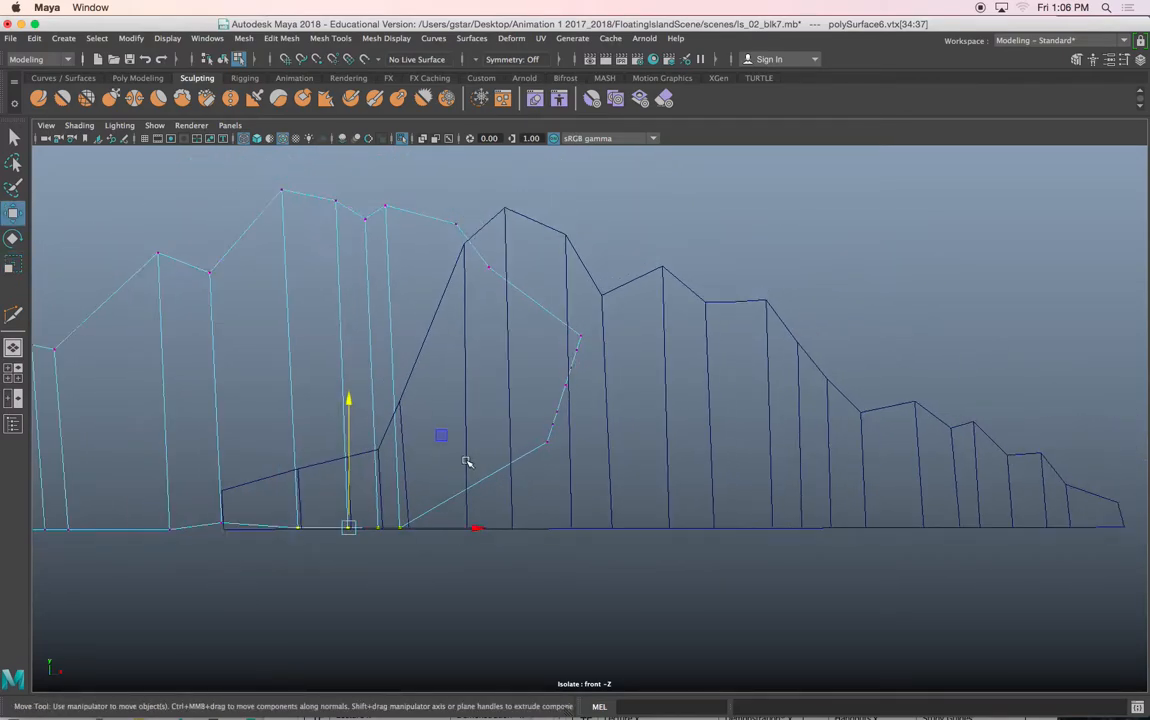
Place the lowest inserted vertex on the base at the far right and raise the next three to outline a peak.
{"action": "left_click", "coordinate": [546, 444]}
{"action": "middle_click_drag", "start_coordinate": [546, 444], "coordinate": [420, 403], "text": "alt"}
{"action": "left_click_drag", "start_coordinate": [420, 403], "coordinate": [754, 484]}
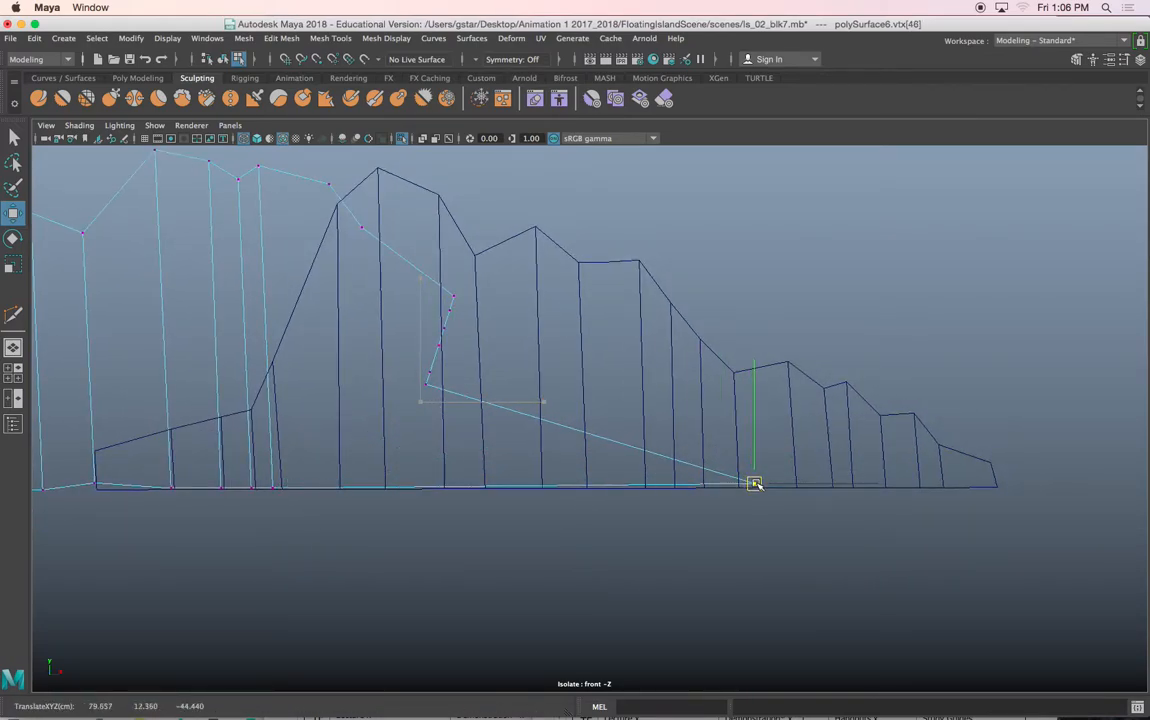
{"action": "left_click", "coordinate": [425, 383]}
{"action": "left_click_drag", "start_coordinate": [425, 384], "coordinate": [690, 239]}
{"action": "left_click", "coordinate": [429, 371]}
{"action": "left_click_drag", "start_coordinate": [430, 371], "coordinate": [597, 249]}
{"action": "left_click_drag", "start_coordinate": [627, 180], "coordinate": [626, 169]}
{"action": "middle_click_drag", "start_coordinate": [593, 226], "coordinate": [639, 252], "text": "alt"}
{"action": "left_click_drag", "start_coordinate": [494, 384], "coordinate": [592, 268]}
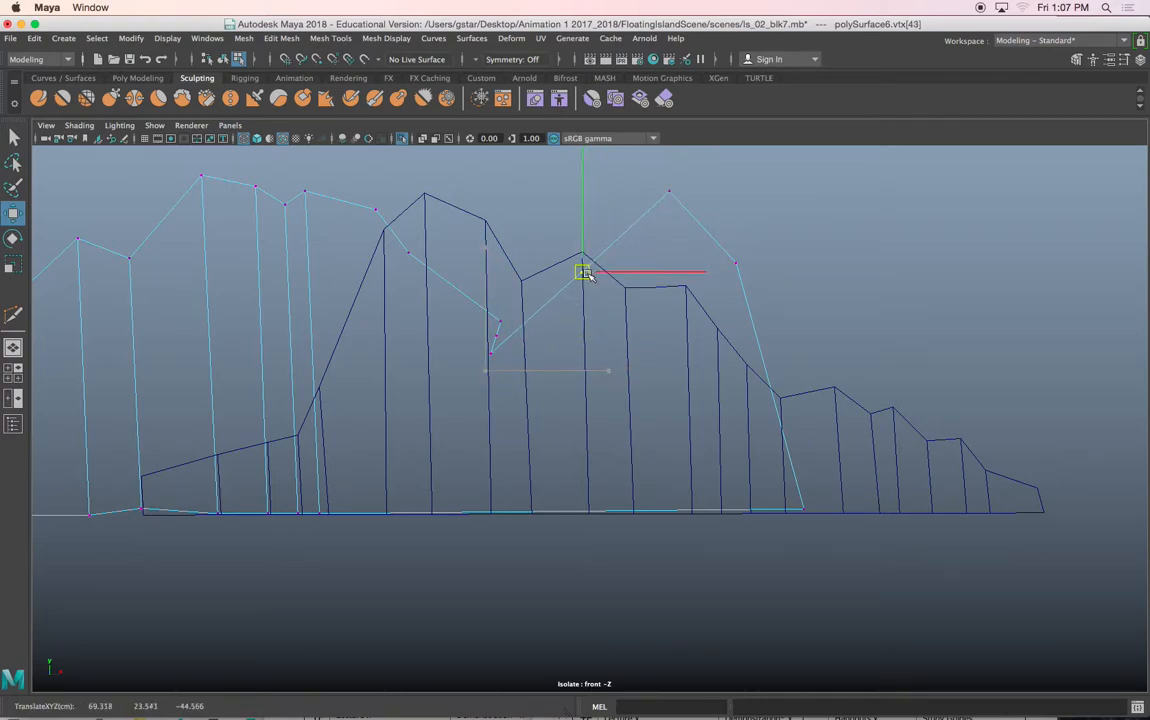
Raise the remaining three inserted vertices into a second peak with a sloping side, and lower the rear piece's rightmost peak.
{"action": "left_click", "coordinate": [500, 318]}
{"action": "left_click", "coordinate": [488, 315]}
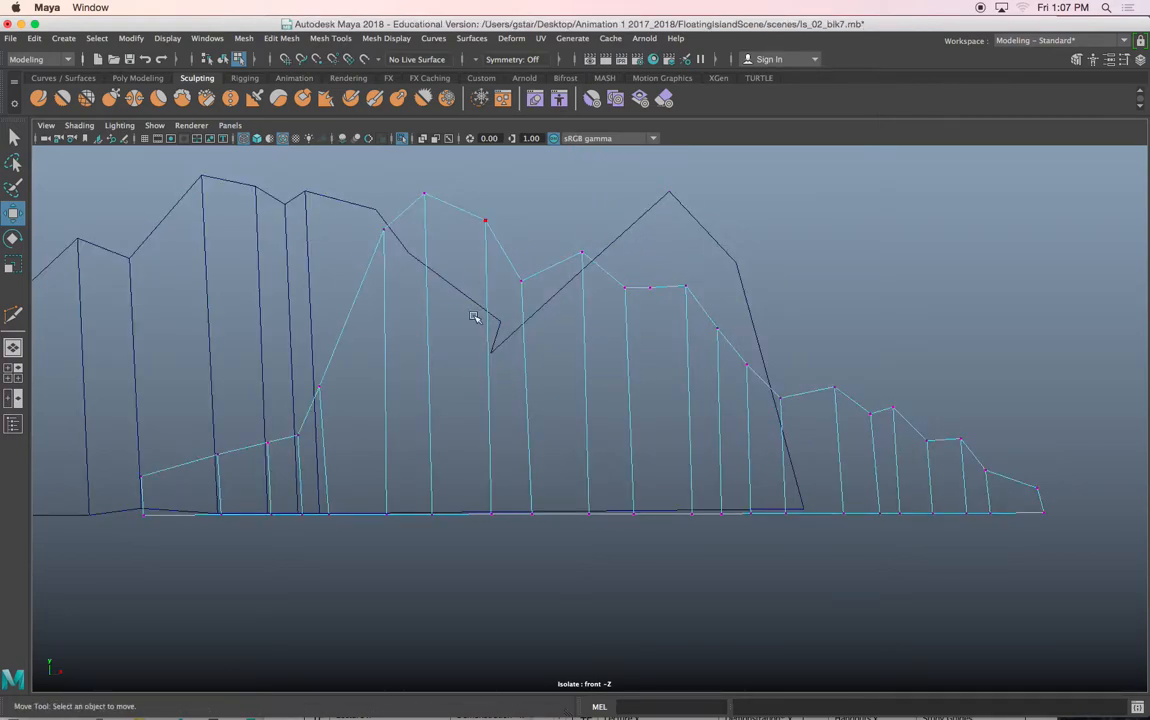
{"action": "left_click", "coordinate": [502, 322]}
{"action": "left_click_drag", "start_coordinate": [495, 313], "coordinate": [468, 252]}
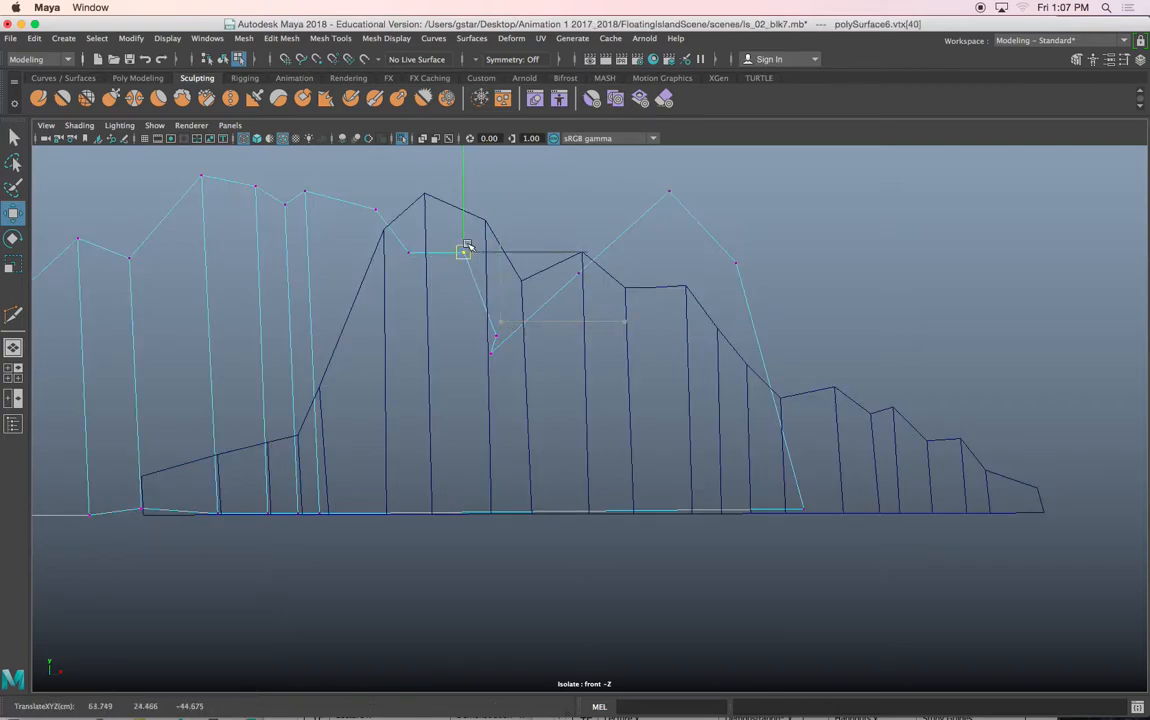
{"action": "left_click", "coordinate": [495, 336]}
{"action": "left_click_drag", "start_coordinate": [500, 334], "coordinate": [507, 209]}
{"action": "left_click", "coordinate": [485, 352]}
{"action": "left_click_drag", "start_coordinate": [496, 356], "coordinate": [521, 252]}
{"action": "scroll", "coordinate": [585, 342], "scroll_direction": "down", "scroll_amount": 2}
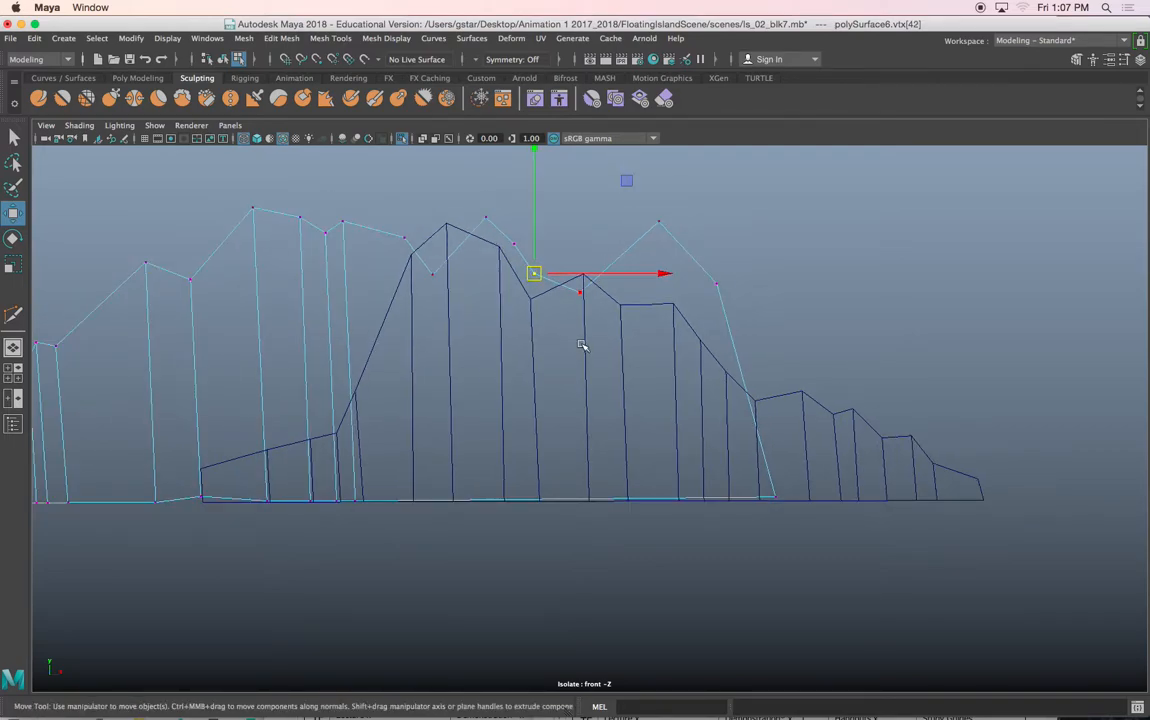
{"action": "left_click_drag", "start_coordinate": [680, 265], "coordinate": [657, 256]}
{"action": "left_click_drag", "start_coordinate": [552, 284], "coordinate": [530, 305]}
Return to object mode and examine how the two overlapping mountain pieces line up in the perspective view.
{"action": "right_click_drag", "start_coordinate": [540, 325], "coordinate": [606, 290]}
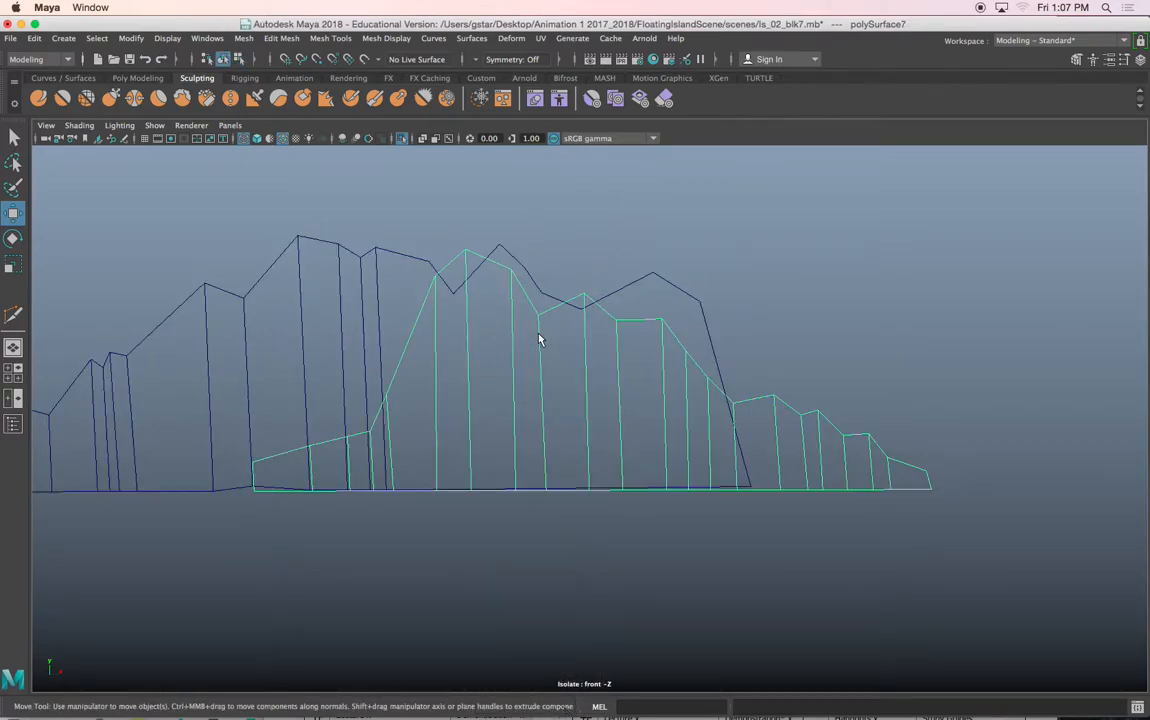
{"action": "key", "text": "space"}
{"action": "key", "text": "space"}
{"action": "scroll", "coordinate": [689, 270], "scroll_direction": "down", "scroll_amount": 5}
{"action": "mouse_move", "coordinate": [688, 320]}
{"action": "left_mouse_down", "text": "alt"}
{"action": "mouse_move", "coordinate": [741, 296]}
{"action": "mouse_move", "coordinate": [611, 295]}
{"action": "mouse_move", "coordinate": [688, 302]}
{"action": "left_mouse_up", "text": "alt"}
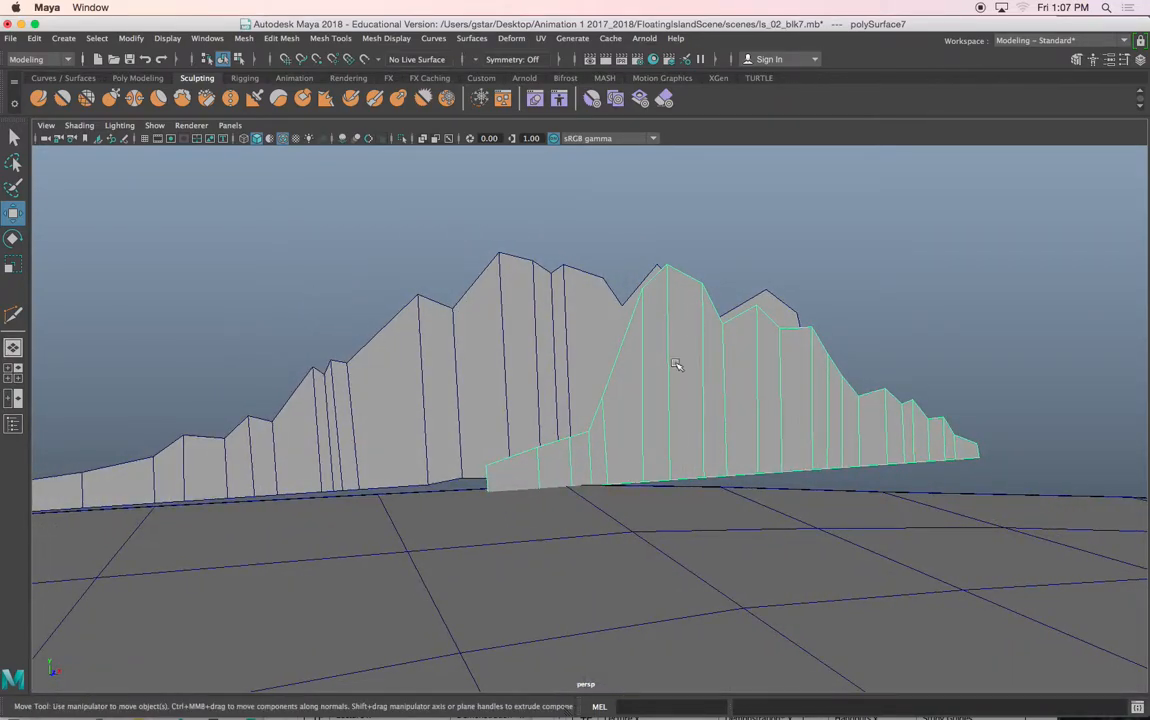
{"action": "scroll", "coordinate": [673, 377], "scroll_direction": "up", "scroll_amount": 4}
In the front view, raise the second, third and fourth outline vertices at the front mountain piece's left side.
{"action": "key", "text": "space"}
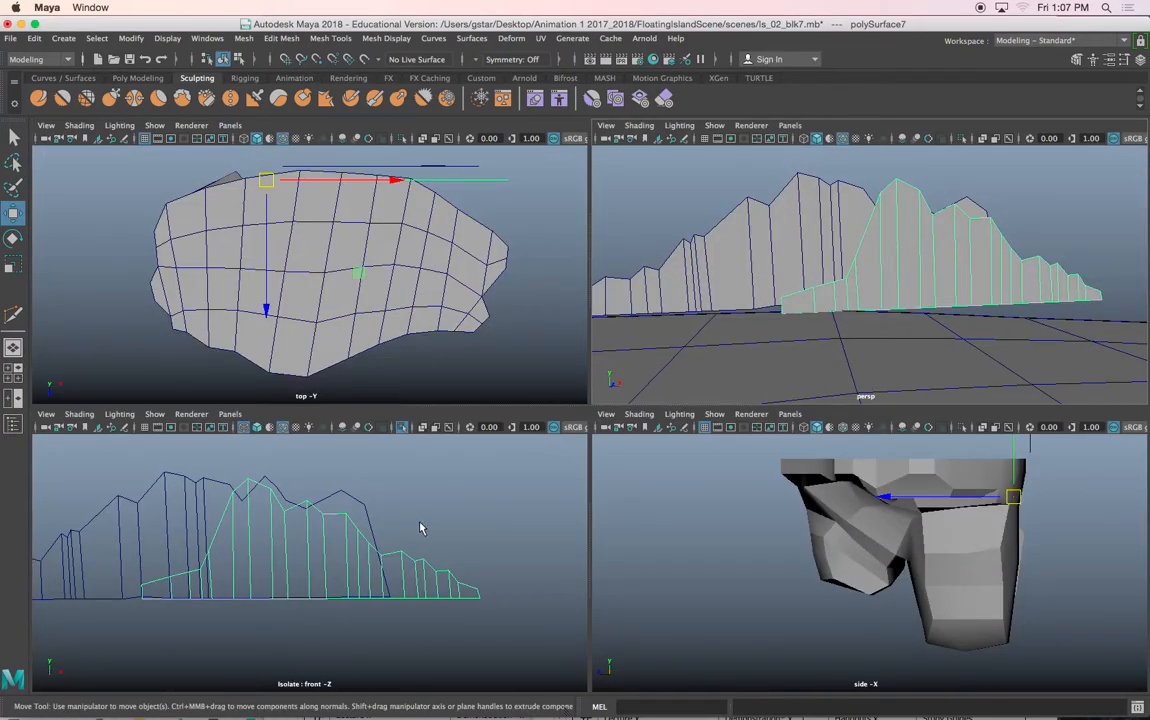
{"action": "key", "text": "space"}
{"action": "middle_click_drag", "start_coordinate": [492, 444], "coordinate": [575, 375], "text": "alt"}
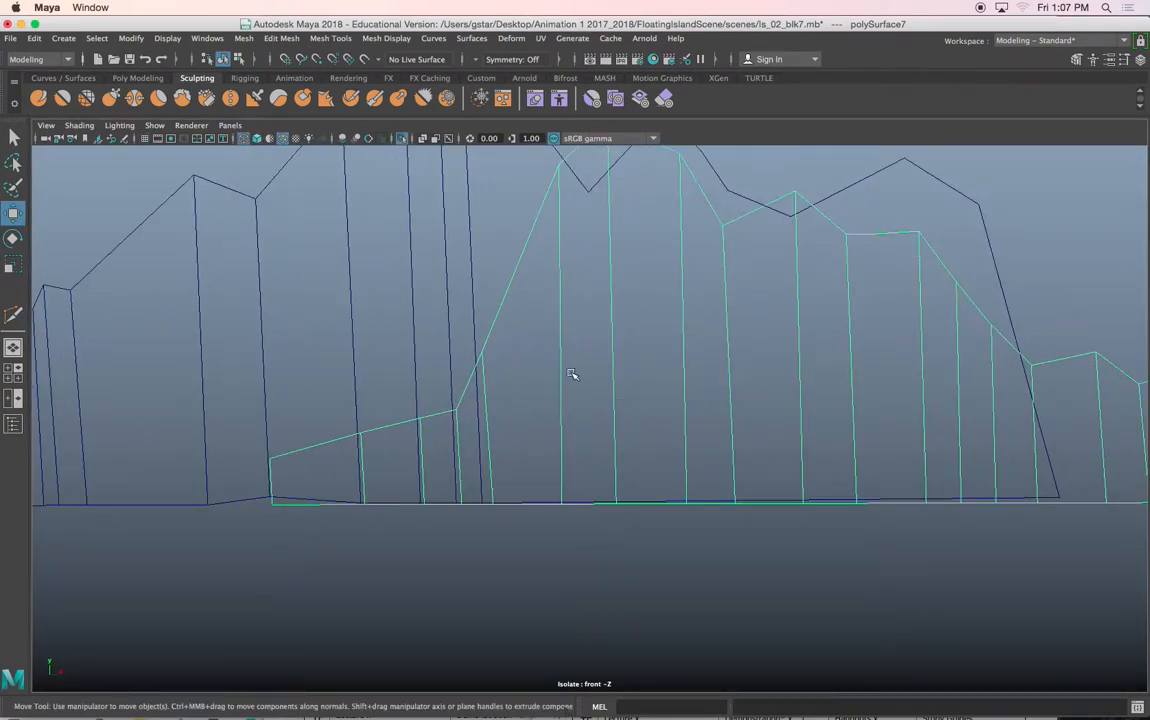
{"action": "right_click_drag", "start_coordinate": [560, 365], "coordinate": [487, 405]}
{"action": "right_click_drag", "start_coordinate": [488, 309], "coordinate": [418, 311]}
{"action": "left_click_drag", "start_coordinate": [363, 440], "coordinate": [361, 372]}
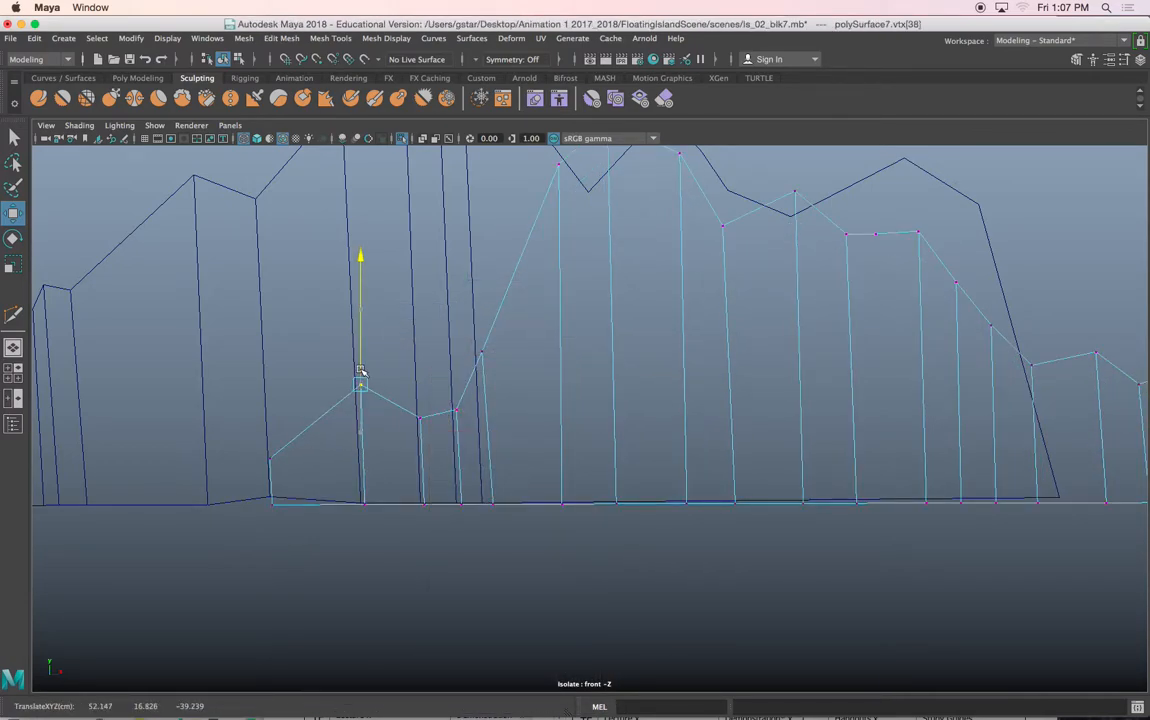
{"action": "left_click_drag", "start_coordinate": [456, 450], "coordinate": [456, 450]}
{"action": "left_click_drag", "start_coordinate": [419, 393], "coordinate": [418, 362]}
{"action": "left_click", "coordinate": [450, 409]}
{"action": "left_click_drag", "start_coordinate": [456, 402], "coordinate": [453, 377]}
Lower the front piece's left end, extend it farther outward, and adjust the two outline vertices beside it.
{"action": "left_click", "coordinate": [270, 460]}
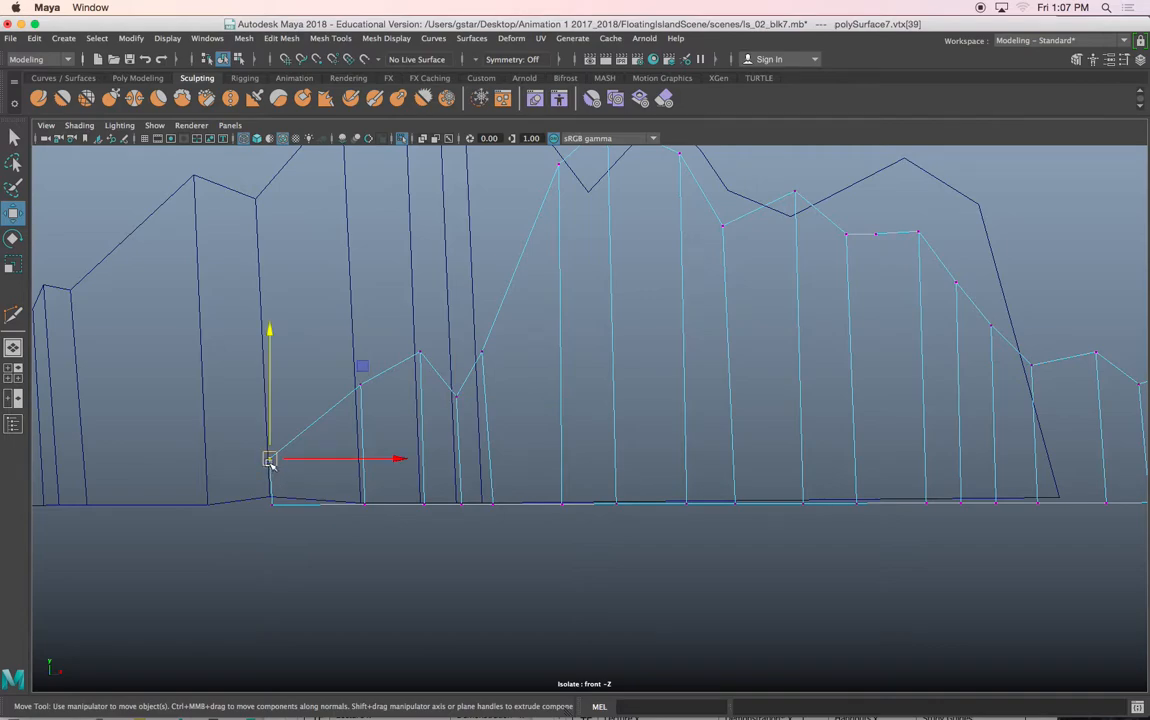
{"action": "left_click_drag", "start_coordinate": [269, 467], "coordinate": [269, 470]}
{"action": "left_click_drag", "start_coordinate": [214, 458], "coordinate": [296, 540]}
{"action": "left_click_drag", "start_coordinate": [296, 493], "coordinate": [268, 493]}
{"action": "mouse_move", "coordinate": [314, 361]}
{"action": "left_mouse_down"}
{"action": "mouse_move", "coordinate": [382, 412]}
{"action": "mouse_move", "coordinate": [309, 382]}
{"action": "left_mouse_up"}
{"action": "left_click_drag", "start_coordinate": [402, 336], "coordinate": [449, 352]}
{"action": "scroll", "coordinate": [449, 352], "scroll_direction": "down", "scroll_amount": 2}
{"action": "middle_click_drag", "start_coordinate": [449, 352], "coordinate": [389, 399], "text": "alt"}
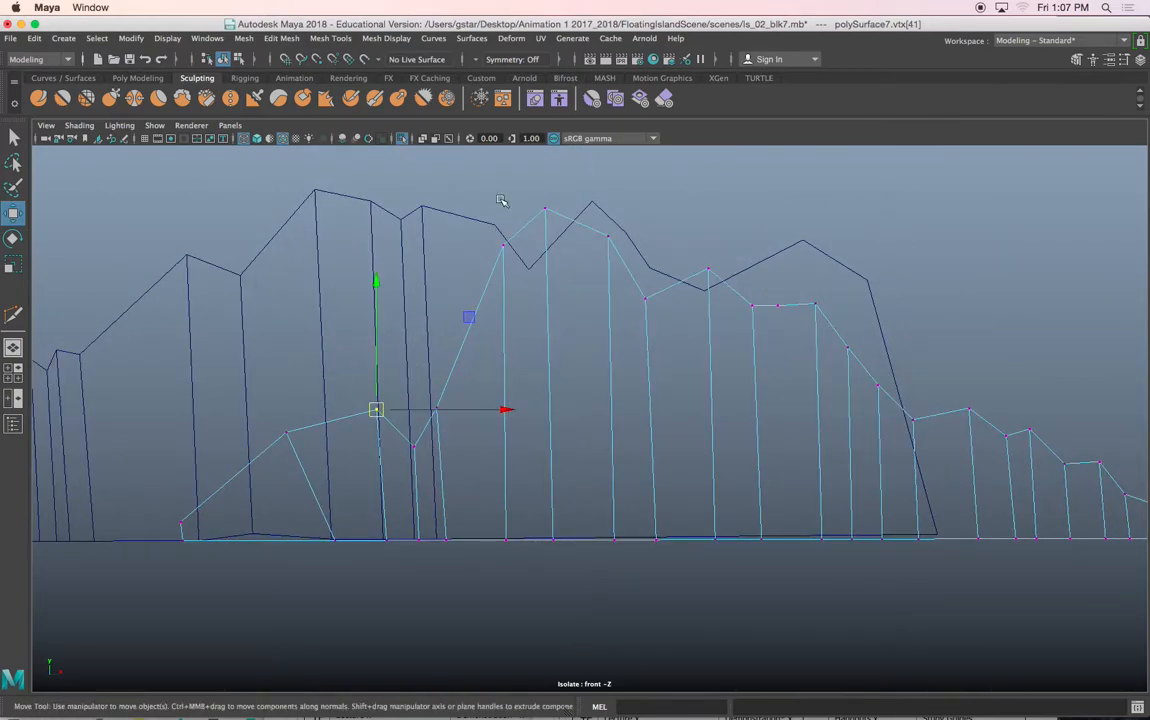
Lower the front piece's three main peak vertices and raise the slope vertex and notch vertex to their left.
{"action": "left_click_drag", "start_coordinate": [614, 308], "coordinate": [614, 308]}
{"action": "left_click_drag", "start_coordinate": [557, 223], "coordinate": [557, 210]}
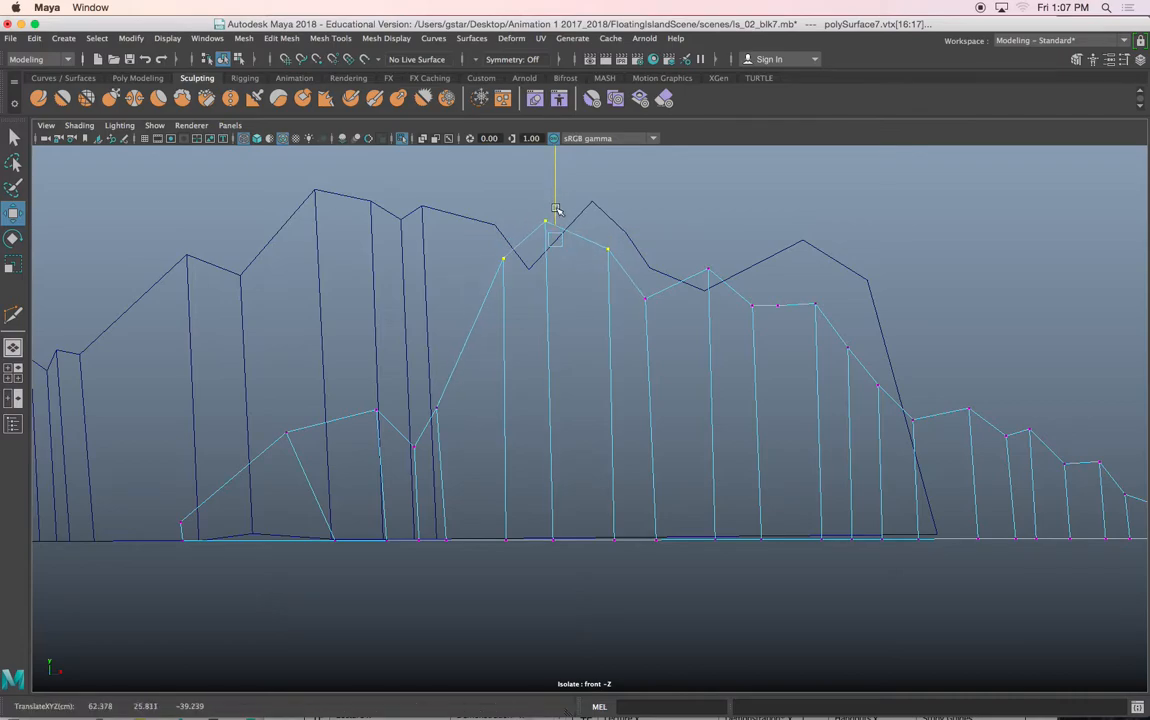
{"action": "left_click", "coordinate": [434, 410]}
{"action": "left_click_drag", "start_coordinate": [439, 406], "coordinate": [444, 329]}
{"action": "left_click", "coordinate": [416, 448]}
{"action": "left_click_drag", "start_coordinate": [416, 448], "coordinate": [416, 428]}
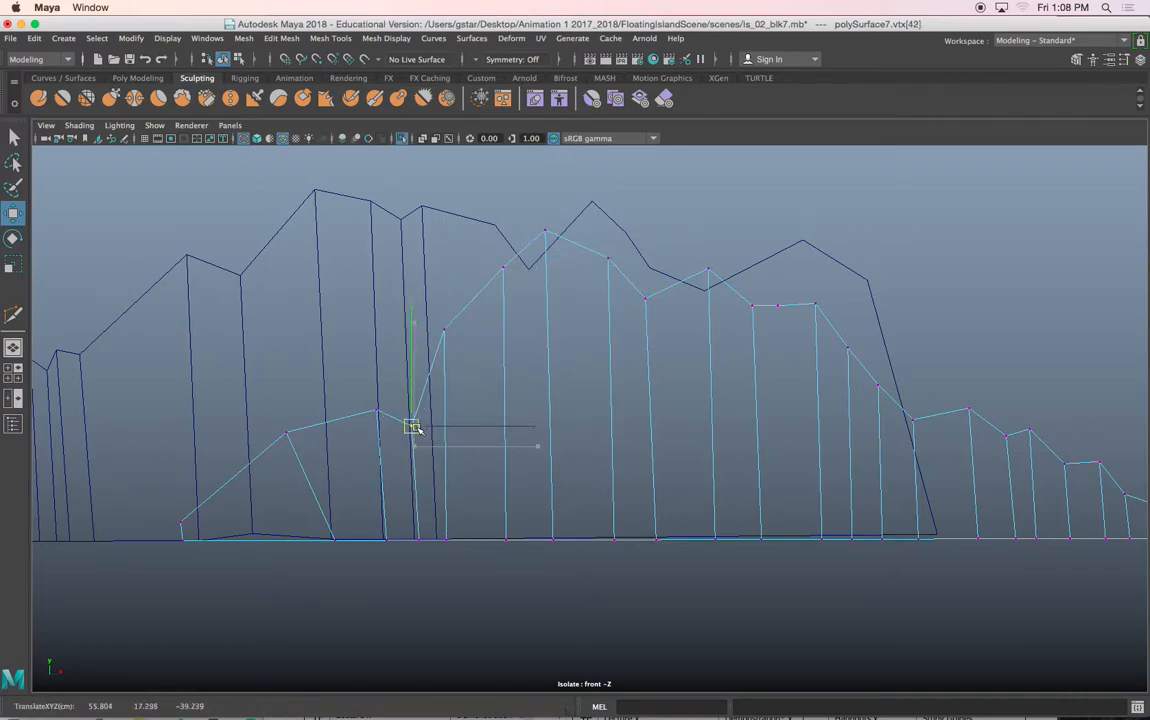
Raise the small left peak, lower the vertex beside it, and stretch the end corner outward into a tapered tip.
{"action": "left_click_drag", "start_coordinate": [353, 381], "coordinate": [375, 394]}
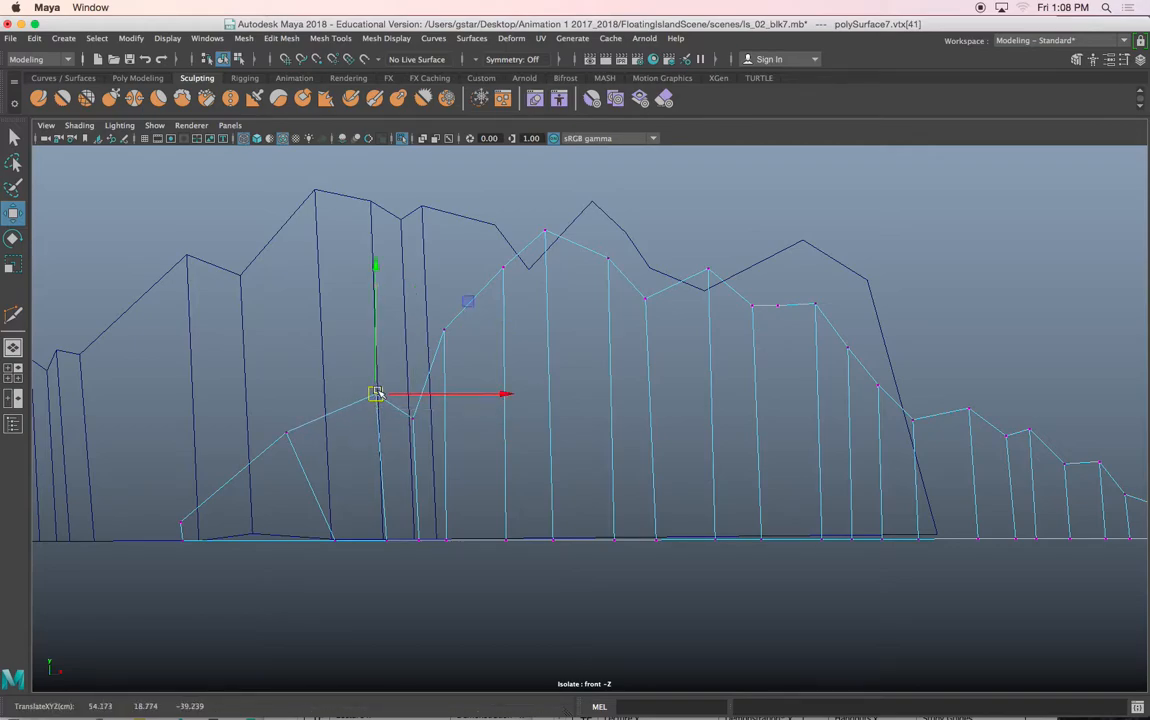
{"action": "left_click_drag", "start_coordinate": [287, 415], "coordinate": [290, 455]}
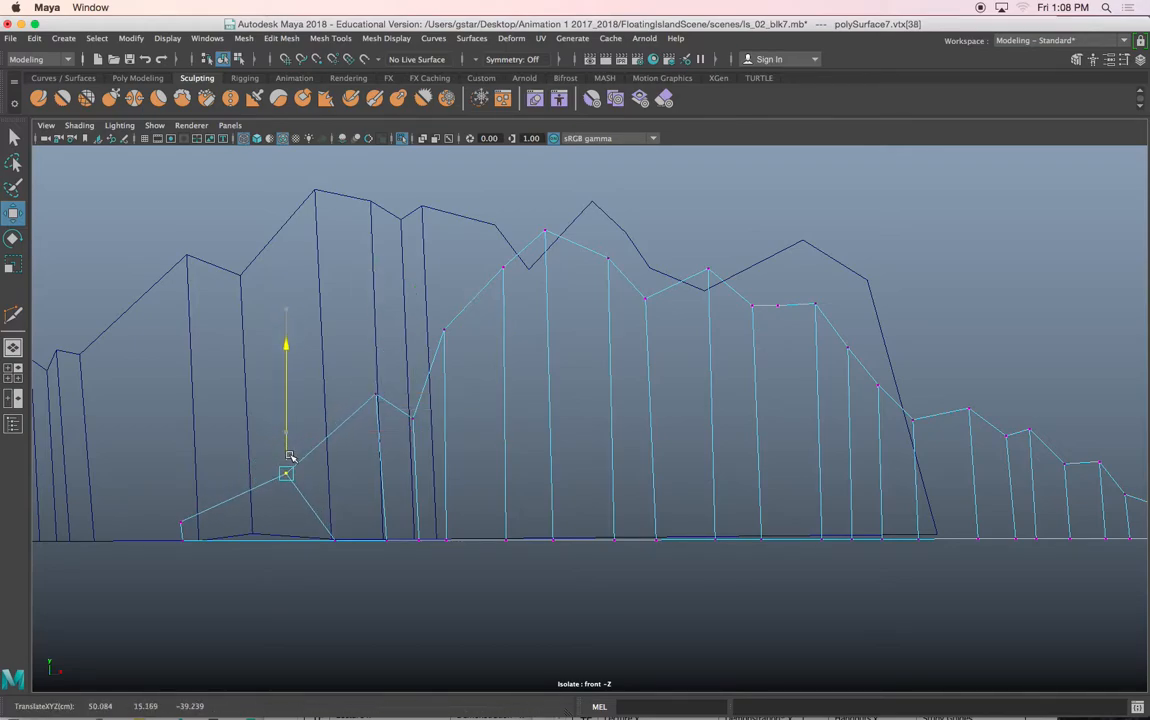
{"action": "left_click_drag", "start_coordinate": [169, 519], "coordinate": [155, 543]}
{"action": "scroll", "coordinate": [444, 457], "scroll_direction": "down", "scroll_amount": 5}
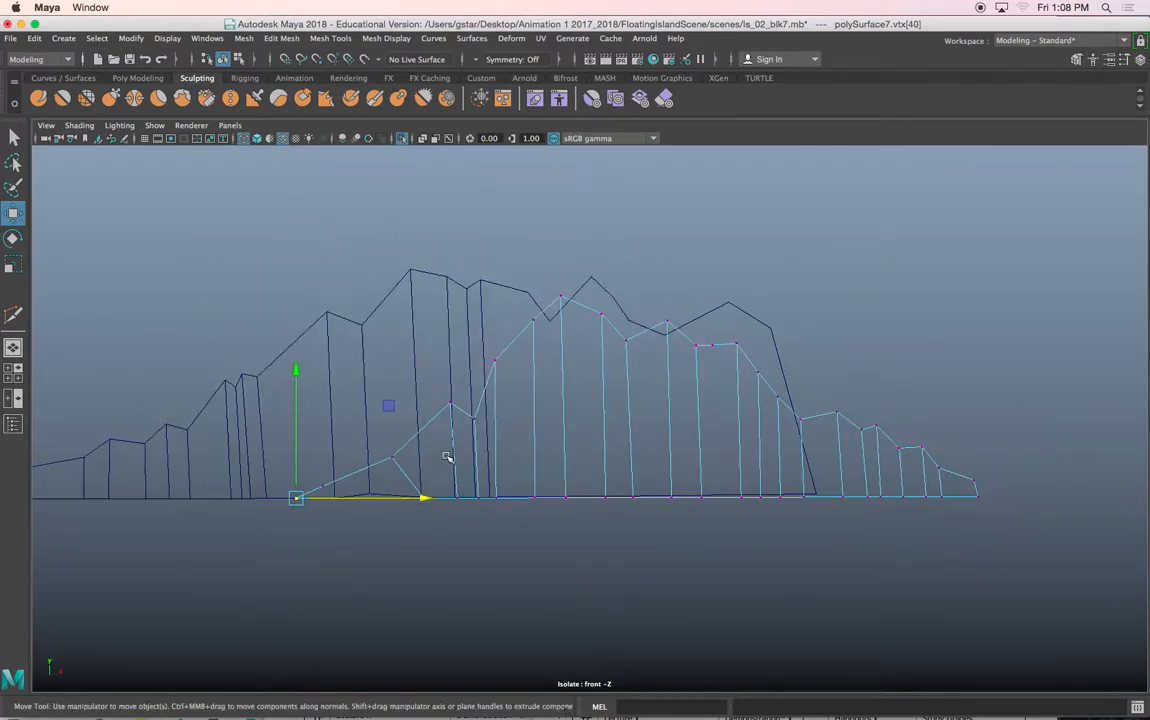
Return to object mode with shaded display, and center the pivot of the rear mountain piece in the perspective view.
{"action": "key", "text": "5"}
{"action": "middle_click_drag", "start_coordinate": [677, 386], "coordinate": [619, 393], "text": "alt"}
{"action": "right_click_drag", "start_coordinate": [616, 313], "coordinate": [686, 290]}
{"action": "left_click", "coordinate": [611, 419]}
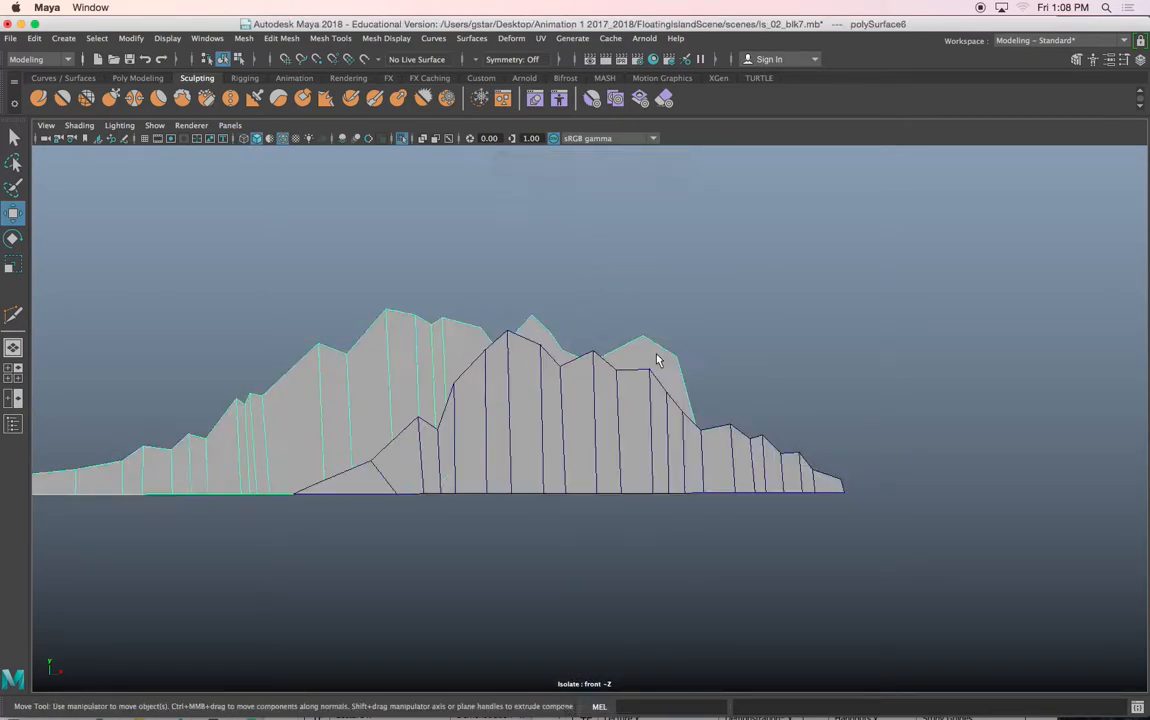
{"action": "key", "text": "space"}
{"action": "key", "text": "space"}
{"action": "left_click_drag", "start_coordinate": [811, 305], "coordinate": [834, 358], "text": "alt"}
{"action": "left_click_drag", "start_coordinate": [735, 359], "coordinate": [480, 502], "text": "alt"}
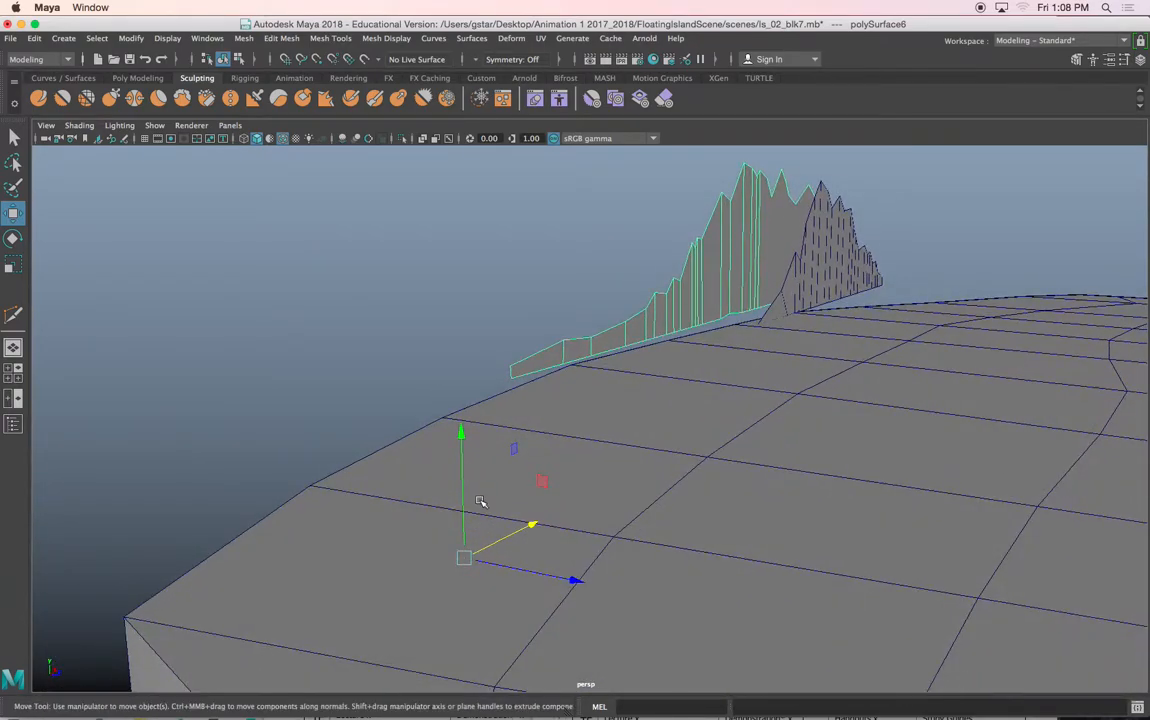
{"action": "left_click", "coordinate": [131, 38]}
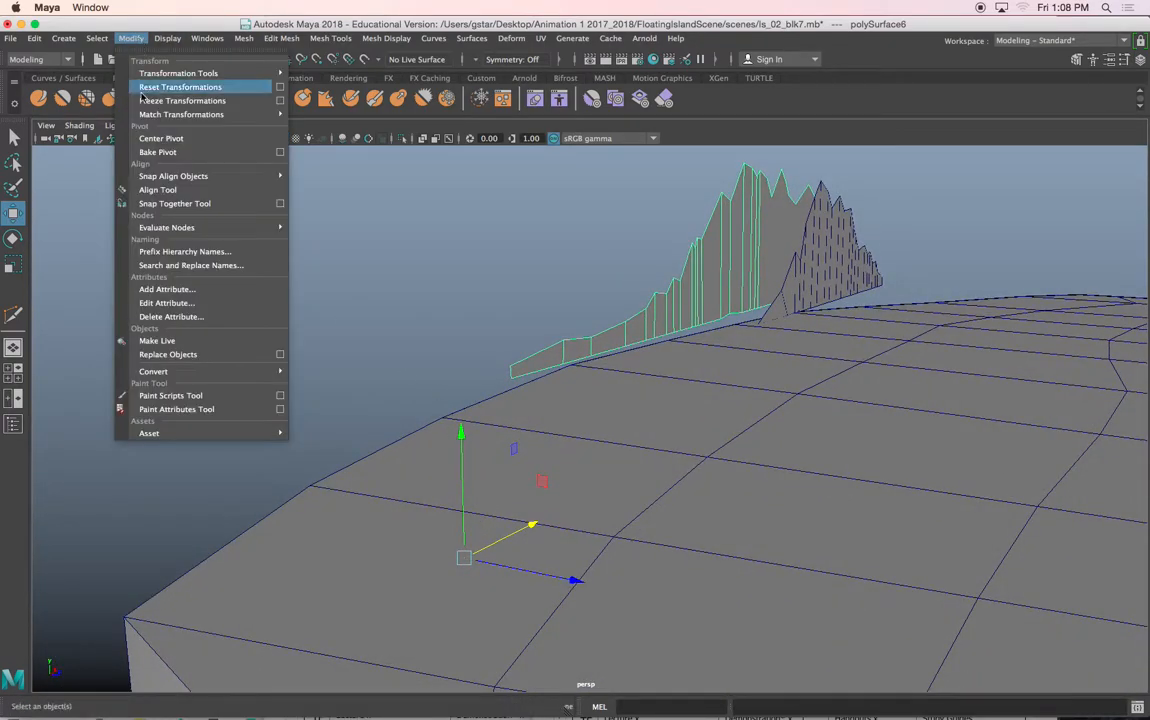
{"action": "left_click", "coordinate": [140, 133]}
Isolate the rear piece and use Multi-Cut to cut from its first unconnected outline vertex down to the base.
{"action": "left_click_drag", "start_coordinate": [480, 204], "coordinate": [535, 344], "text": "alt"}
{"action": "key", "text": "ctrl+1"}
{"action": "mouse_move", "coordinate": [608, 362]}
{"action": "left_mouse_down", "text": "alt"}
{"action": "mouse_move", "coordinate": [647, 364]}
{"action": "mouse_move", "coordinate": [606, 364]}
{"action": "mouse_move", "coordinate": [623, 364]}
{"action": "left_mouse_up", "text": "alt"}
{"action": "scroll", "coordinate": [626, 303], "scroll_direction": "up", "scroll_amount": 3}
{"action": "left_click", "coordinate": [629, 303]}
{"action": "left_click", "coordinate": [560, 300]}
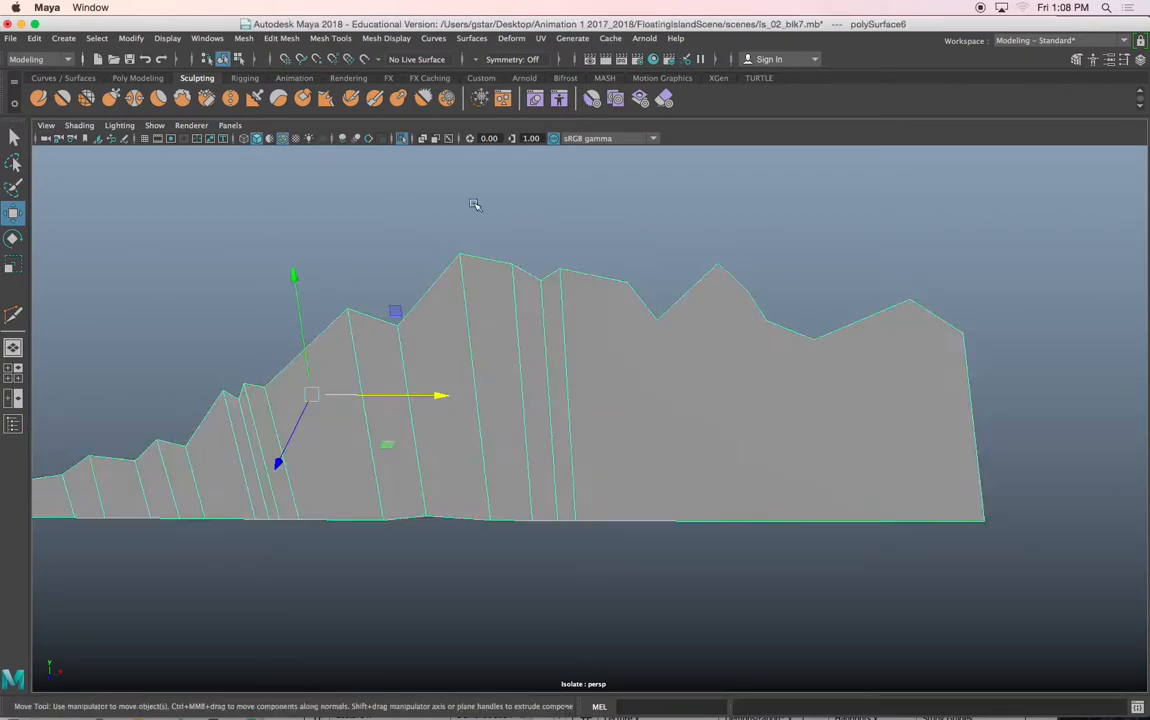
{"action": "left_click", "coordinate": [330, 38]}
{"action": "left_click", "coordinate": [350, 167]}
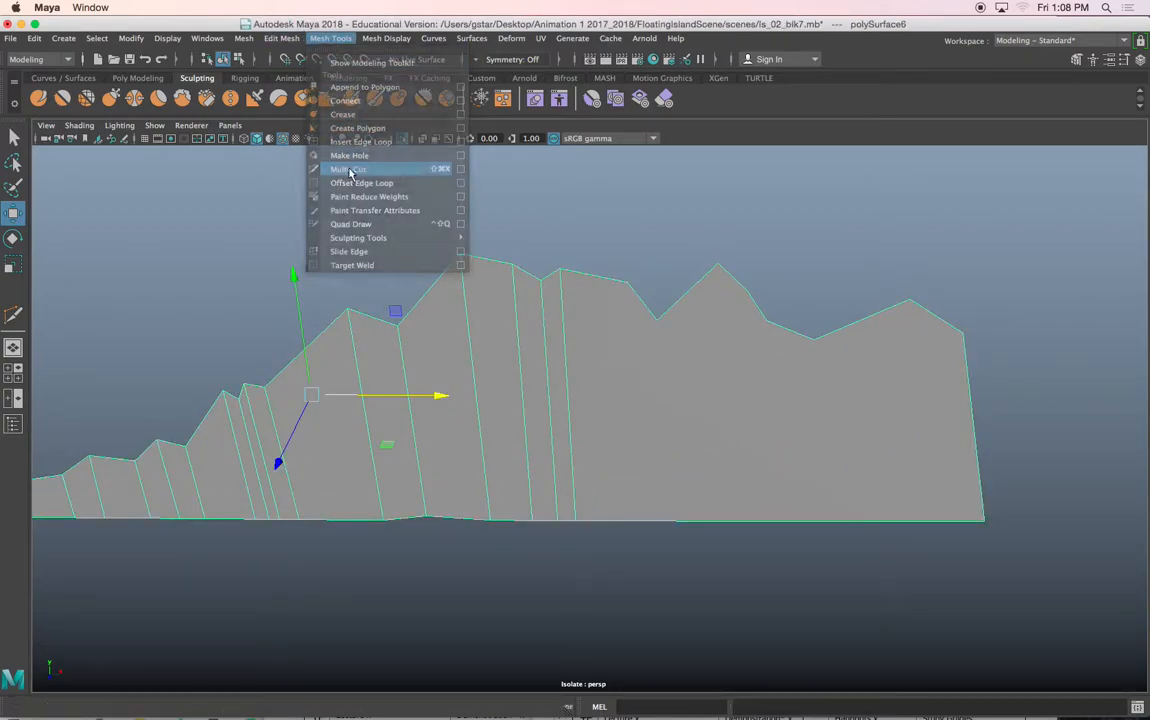
{"action": "left_click", "coordinate": [627, 285]}
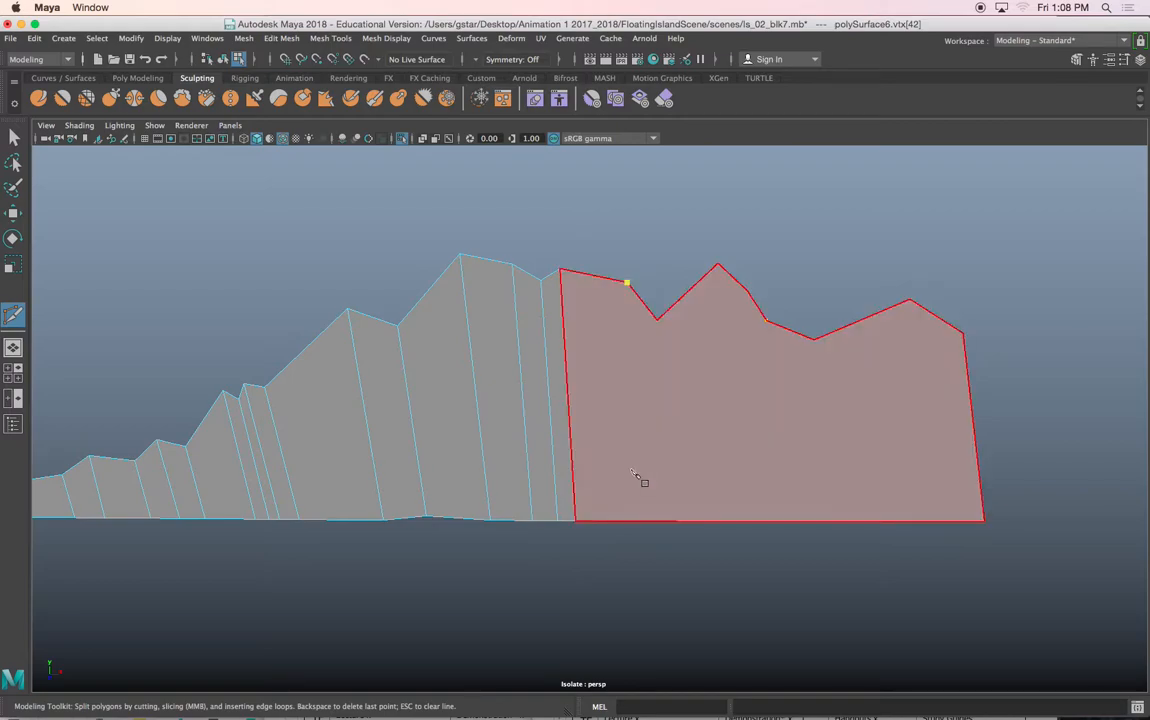
{"action": "left_click", "coordinate": [635, 523]}
{"action": "key", "text": "Return"}
Cut vertical edges from each remaining outline vertex on the rear piece's right half down to the base.
{"action": "left_click", "coordinate": [656, 320]}
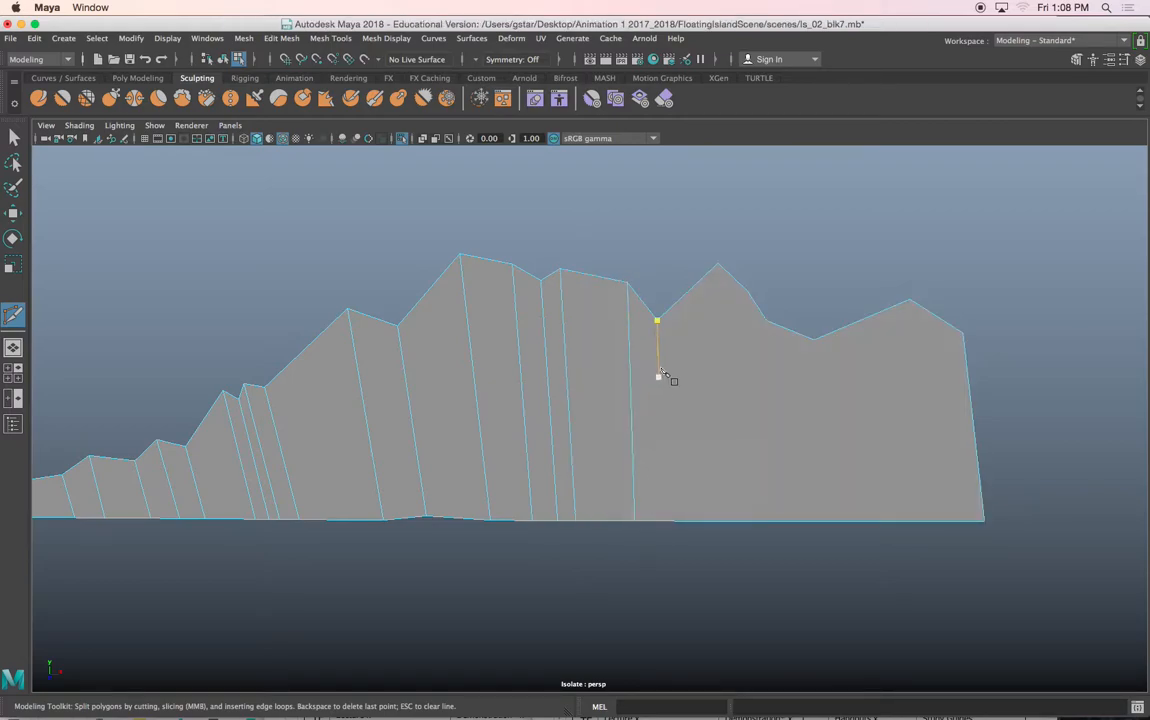
{"action": "left_click", "coordinate": [665, 522]}
{"action": "key", "text": "Return"}
{"action": "left_click", "coordinate": [718, 265]}
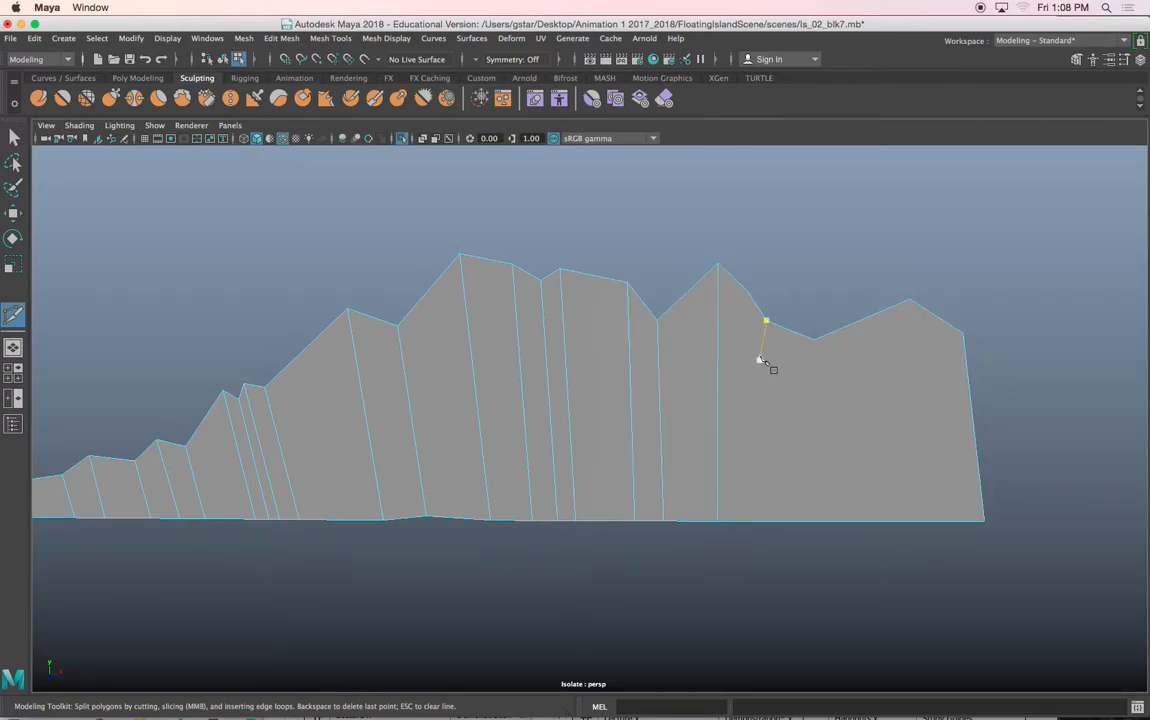
{"action": "left_click", "coordinate": [747, 292]}
{"action": "left_click", "coordinate": [767, 321]}
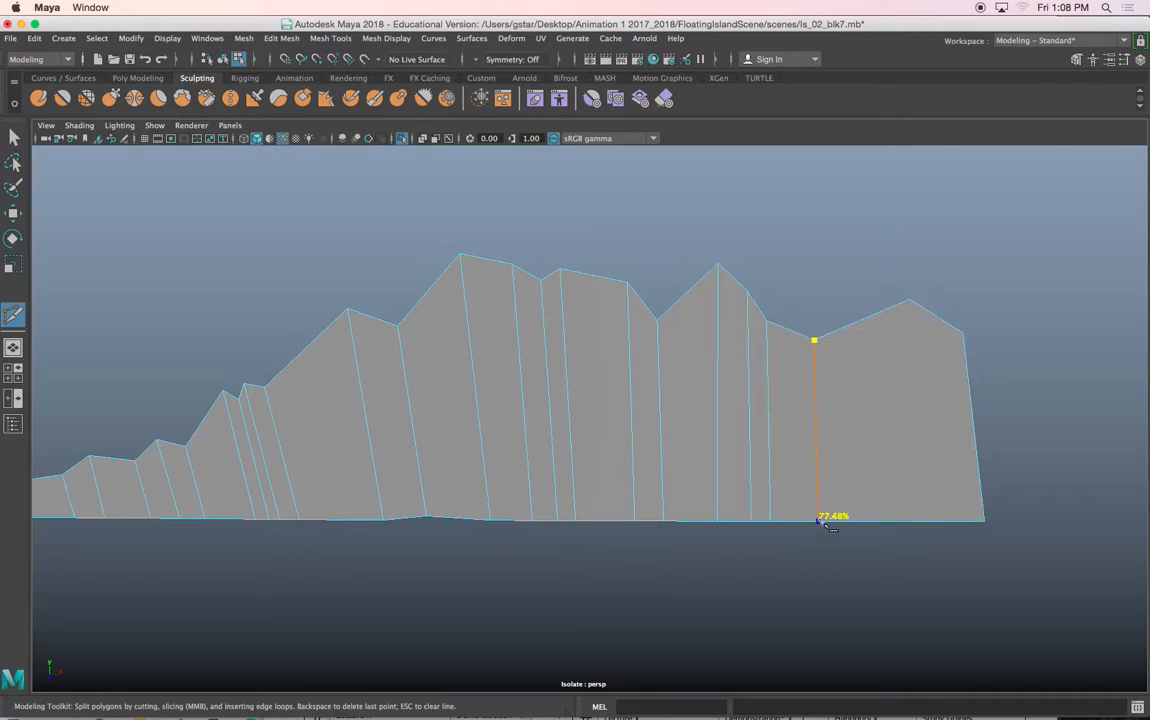
{"action": "left_click", "coordinate": [911, 316]}
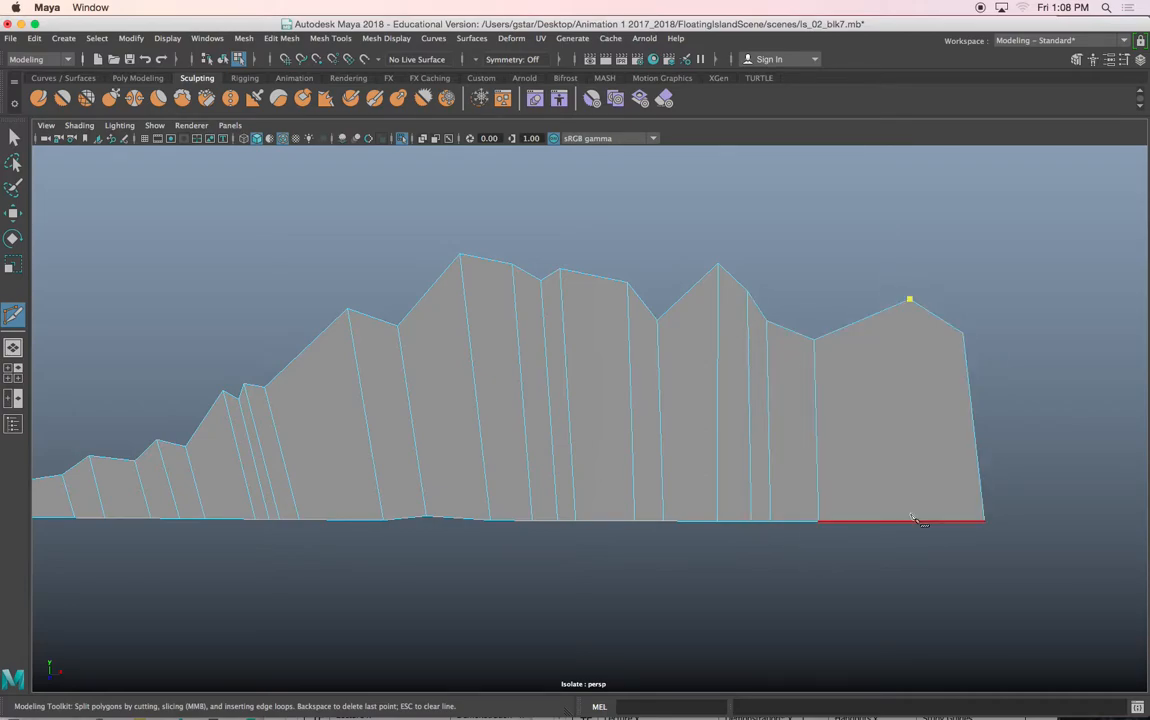
{"action": "key", "text": "w"}
Return to object mode, leave isolation, and center the pivot of the front mountain piece.
{"action": "left_click_drag", "start_coordinate": [893, 490], "coordinate": [746, 432], "text": "alt"}
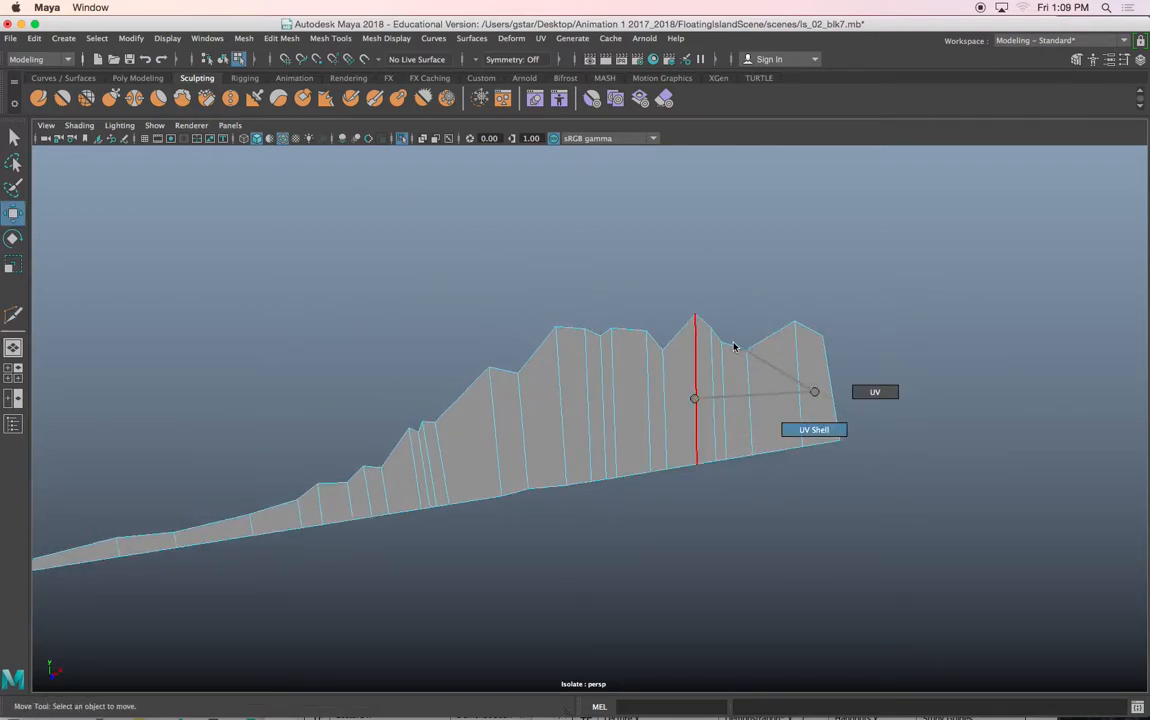
{"action": "right_click_drag", "start_coordinate": [734, 346], "coordinate": [680, 377]}
{"action": "right_click_drag", "start_coordinate": [680, 329], "coordinate": [724, 285]}
{"action": "scroll", "coordinate": [686, 367], "scroll_direction": "down", "scroll_amount": 3}
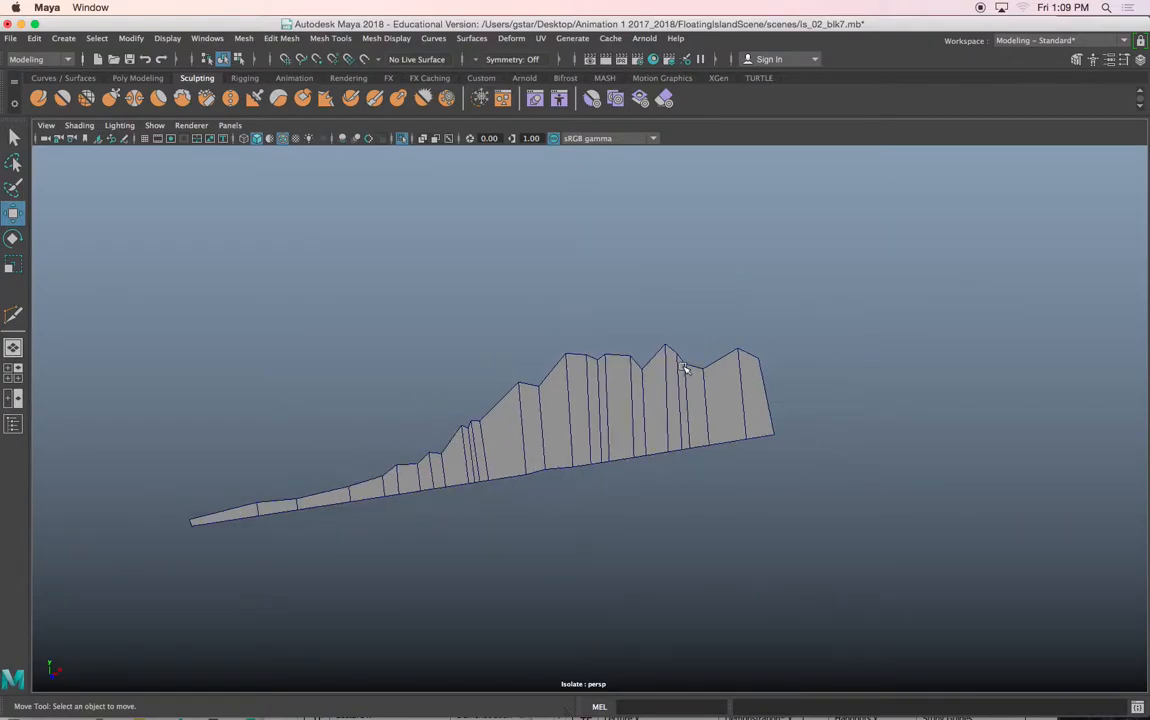
{"action": "left_click_drag", "start_coordinate": [612, 362], "coordinate": [525, 387], "text": "alt"}
{"action": "left_click", "coordinate": [525, 386]}
{"action": "left_click_drag", "start_coordinate": [580, 431], "coordinate": [338, 291], "text": "alt"}
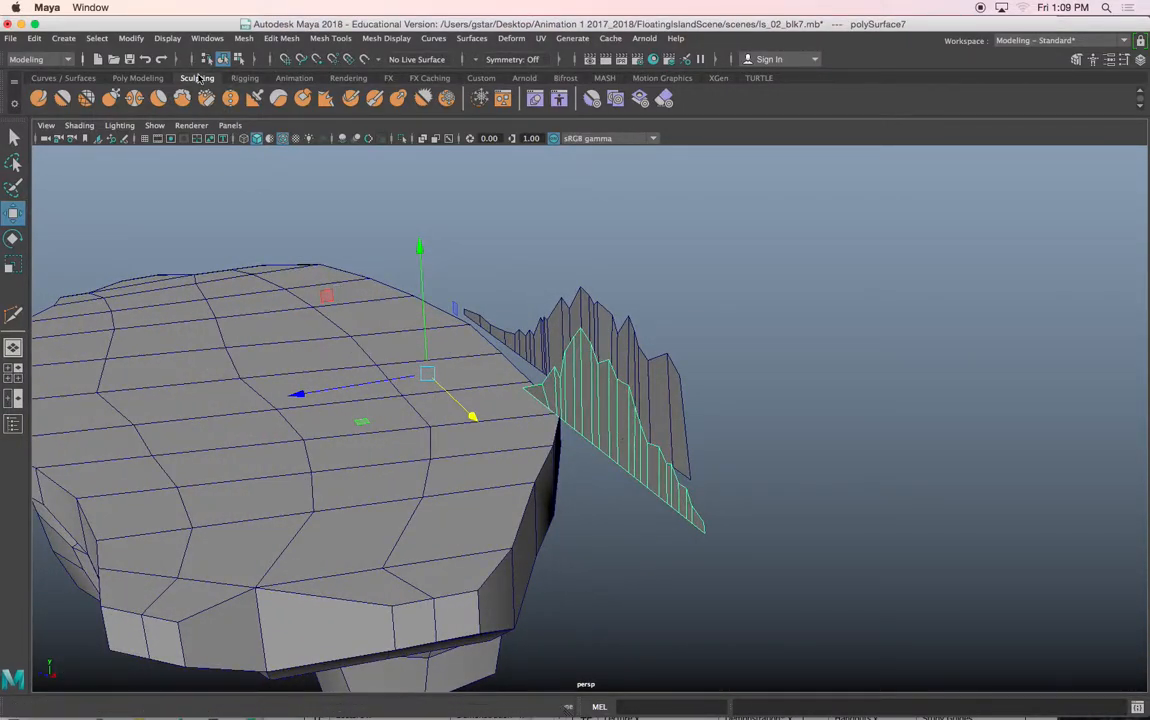
{"action": "left_click", "coordinate": [143, 43]}
{"action": "left_click", "coordinate": [160, 139]}
{"action": "left_click_drag", "start_coordinate": [449, 318], "coordinate": [408, 280], "text": "alt"}
Select the faces at both ends of the front piece and pull them forward with soft selection to curve the ridge.
{"action": "left_click_drag", "start_coordinate": [475, 401], "coordinate": [564, 381]}
{"action": "right_click_drag", "start_coordinate": [586, 343], "coordinate": [586, 356]}
{"action": "left_click_drag", "start_coordinate": [468, 428], "coordinate": [441, 394]}
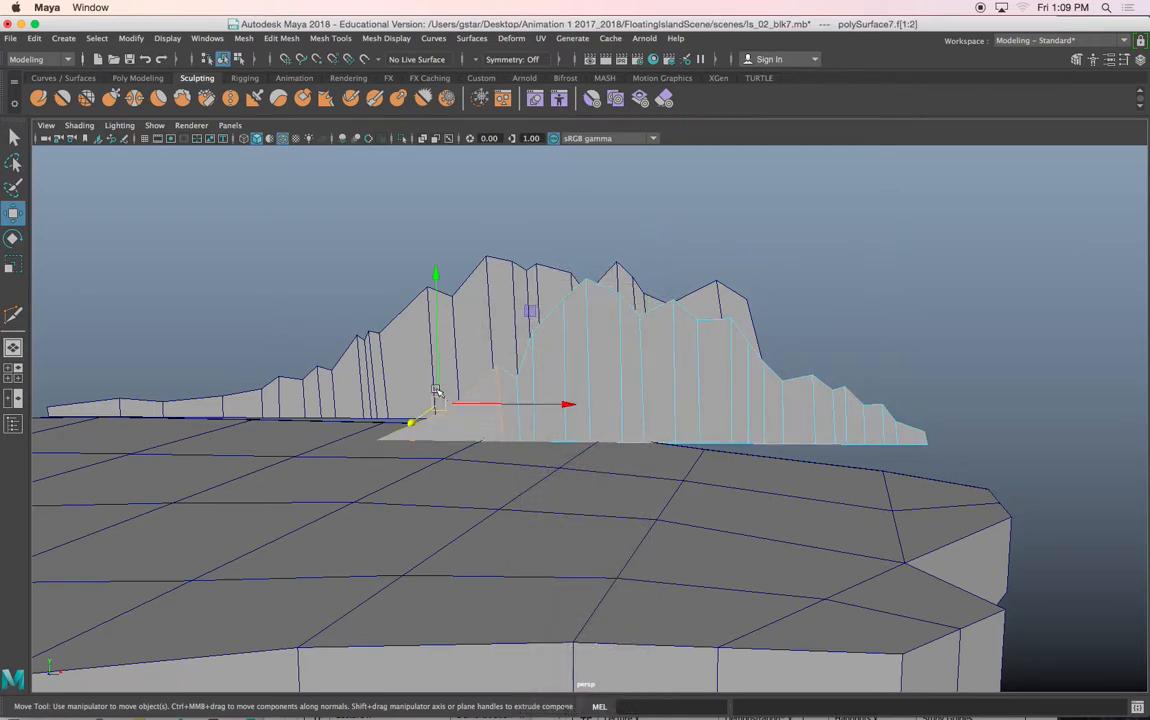
{"action": "left_click_drag", "start_coordinate": [646, 443], "coordinate": [690, 430], "text": "alt"}
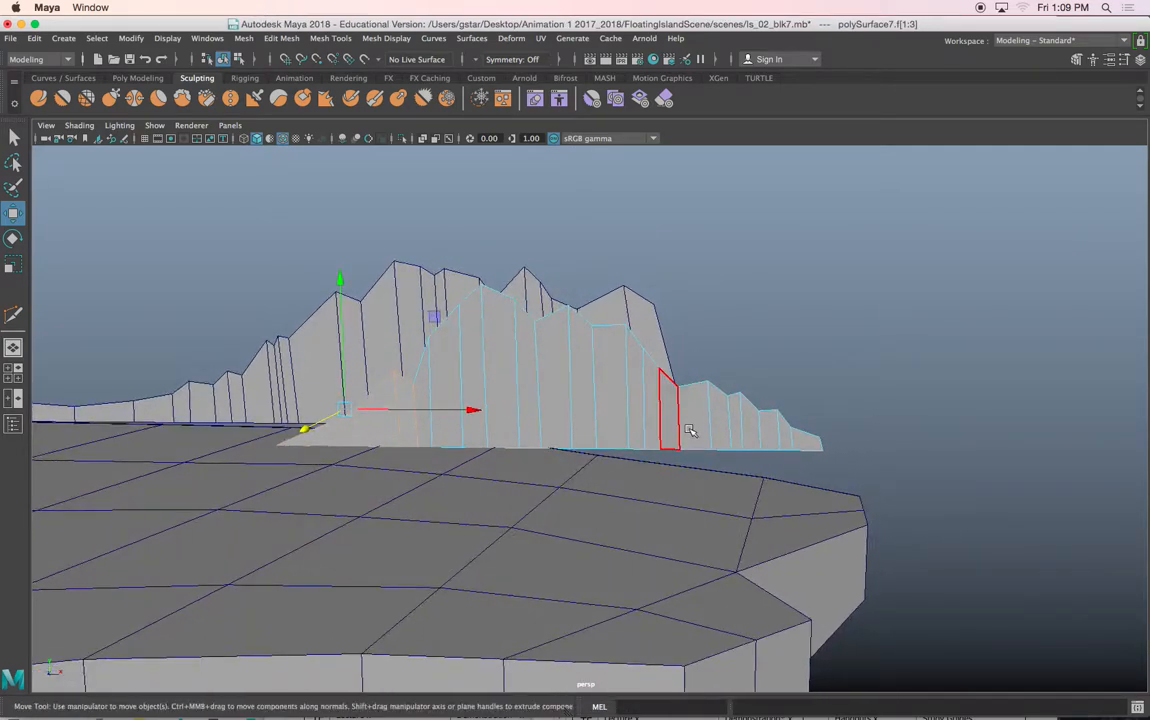
{"action": "left_click_drag", "start_coordinate": [719, 388], "coordinate": [816, 483], "text": "shift"}
{"action": "left_click_drag", "start_coordinate": [736, 436], "coordinate": [720, 464], "text": "alt"}
{"action": "key", "text": "b"}
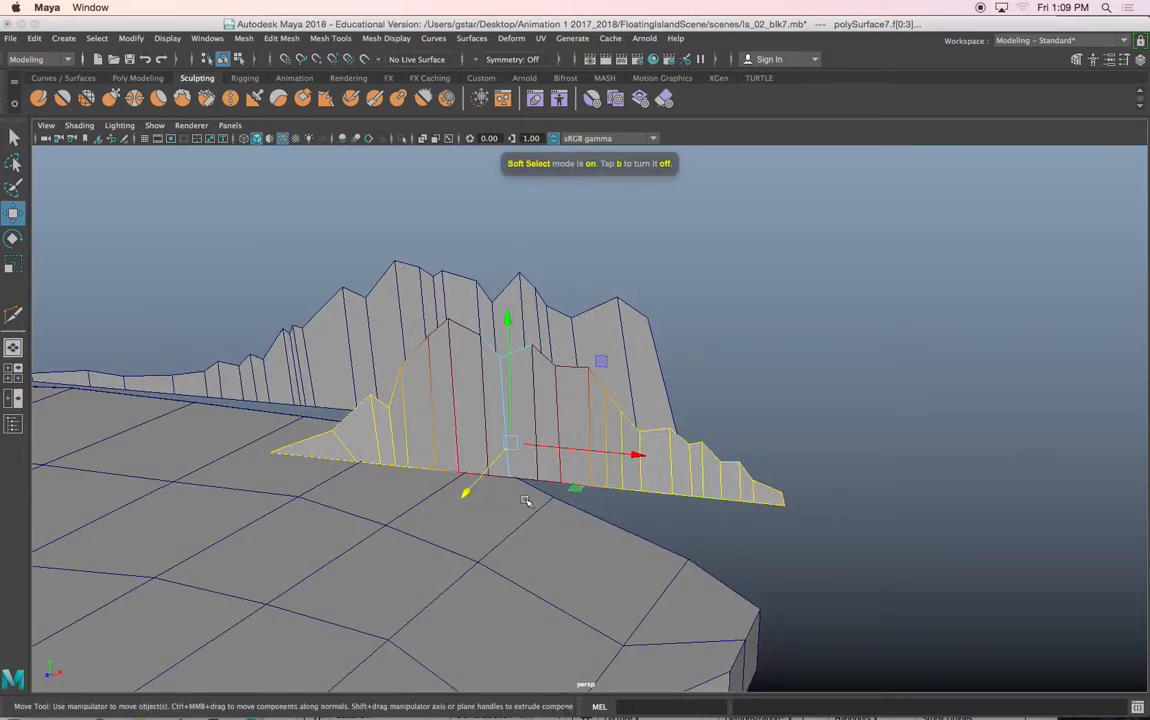
{"action": "left_click_drag", "start_coordinate": [478, 491], "coordinate": [504, 455]}
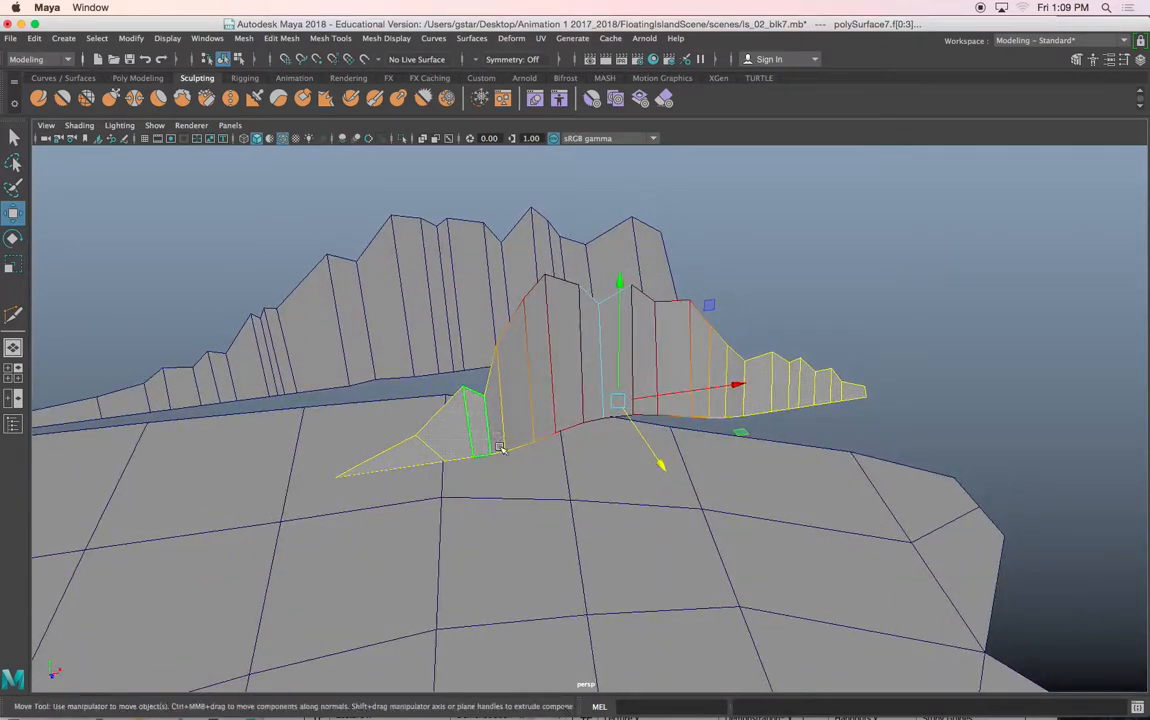
Select the front piece's right-end faces and rotate them with soft selection so they bend around the island's edge.
{"action": "left_click_drag", "start_coordinate": [757, 408], "coordinate": [684, 522], "text": "alt"}
{"action": "left_click_drag", "start_coordinate": [792, 434], "coordinate": [769, 421], "text": "alt"}
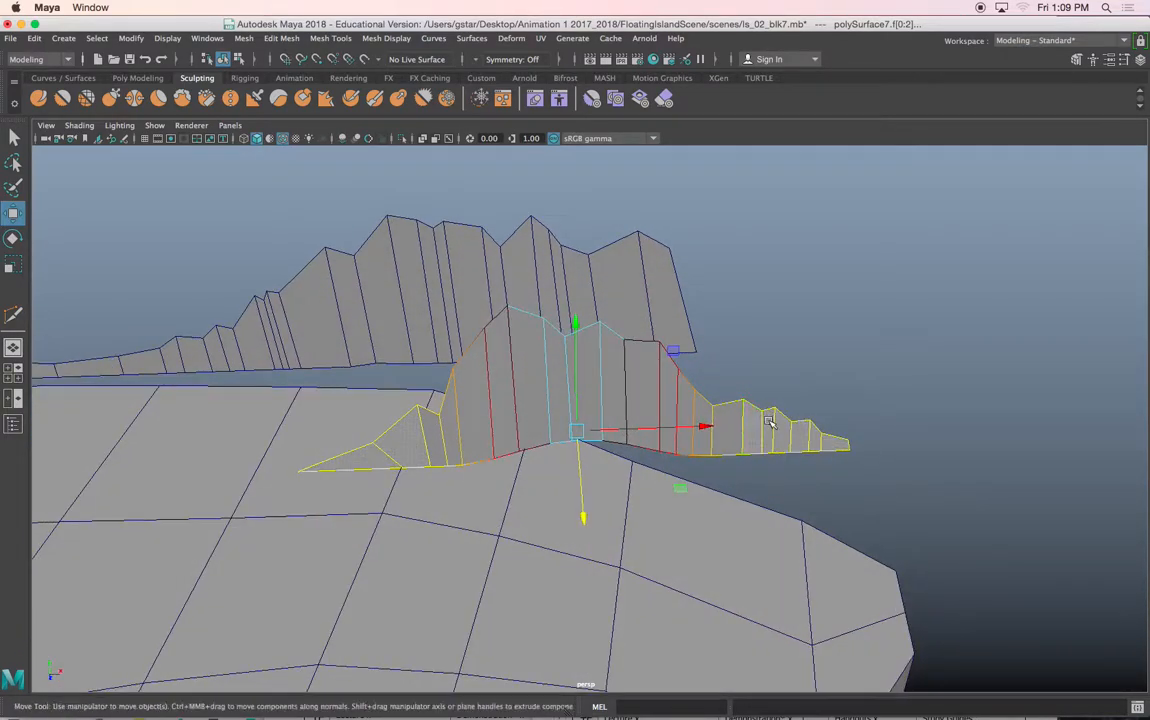
{"action": "left_click_drag", "start_coordinate": [880, 493], "coordinate": [880, 493]}
{"action": "left_click_drag", "start_coordinate": [880, 493], "coordinate": [810, 446], "text": "alt"}
{"action": "key", "text": "e"}
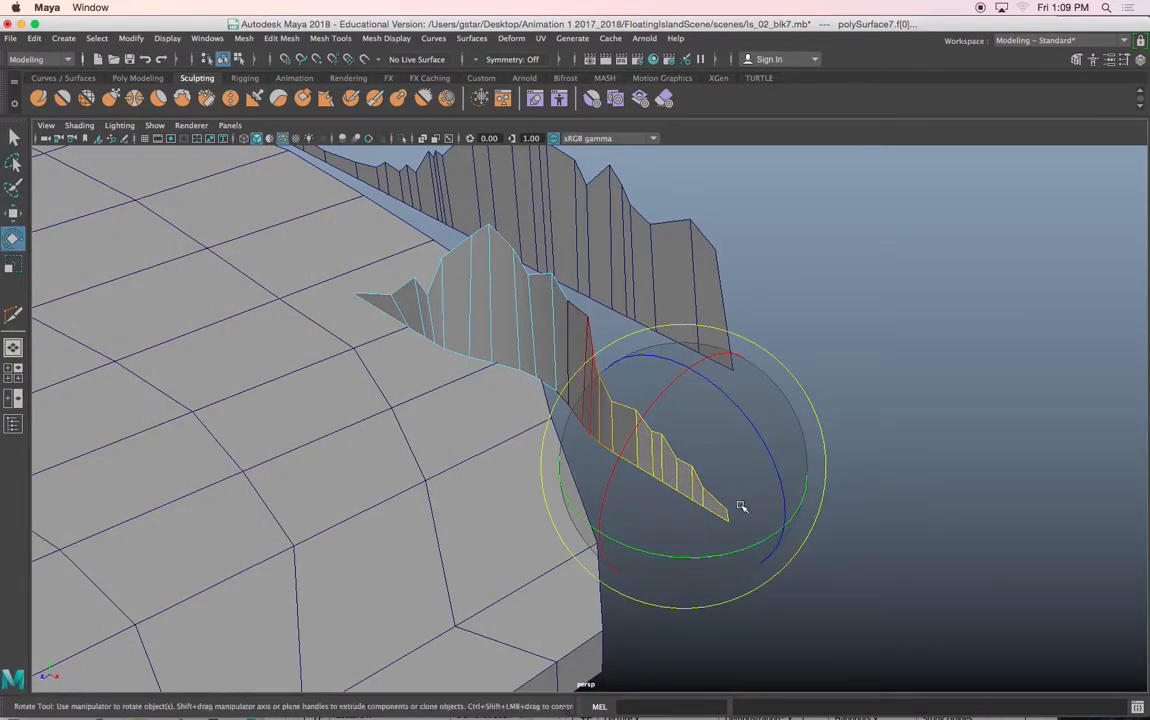
{"action": "left_click_drag", "start_coordinate": [742, 542], "coordinate": [544, 518]}
{"action": "key", "text": "w"}
{"action": "key", "text": "e"}
{"action": "left_click_drag", "start_coordinate": [595, 583], "coordinate": [572, 587]}
Move the right-end faces toward the island's rim and rotate the left-end faces to refine the curve.
{"action": "key", "text": "w"}
{"action": "left_click_drag", "start_coordinate": [521, 496], "coordinate": [613, 502], "text": "alt"}
{"action": "left_click_drag", "start_coordinate": [641, 415], "coordinate": [712, 376]}
{"action": "mouse_move", "coordinate": [791, 457]}
{"action": "left_mouse_down"}
{"action": "mouse_move", "coordinate": [793, 467]}
{"action": "mouse_move", "coordinate": [790, 450]}
{"action": "left_mouse_up"}
{"action": "left_click_drag", "start_coordinate": [536, 386], "coordinate": [608, 391], "text": "alt"}
{"action": "left_click", "coordinate": [501, 282]}
{"action": "key", "text": "e"}
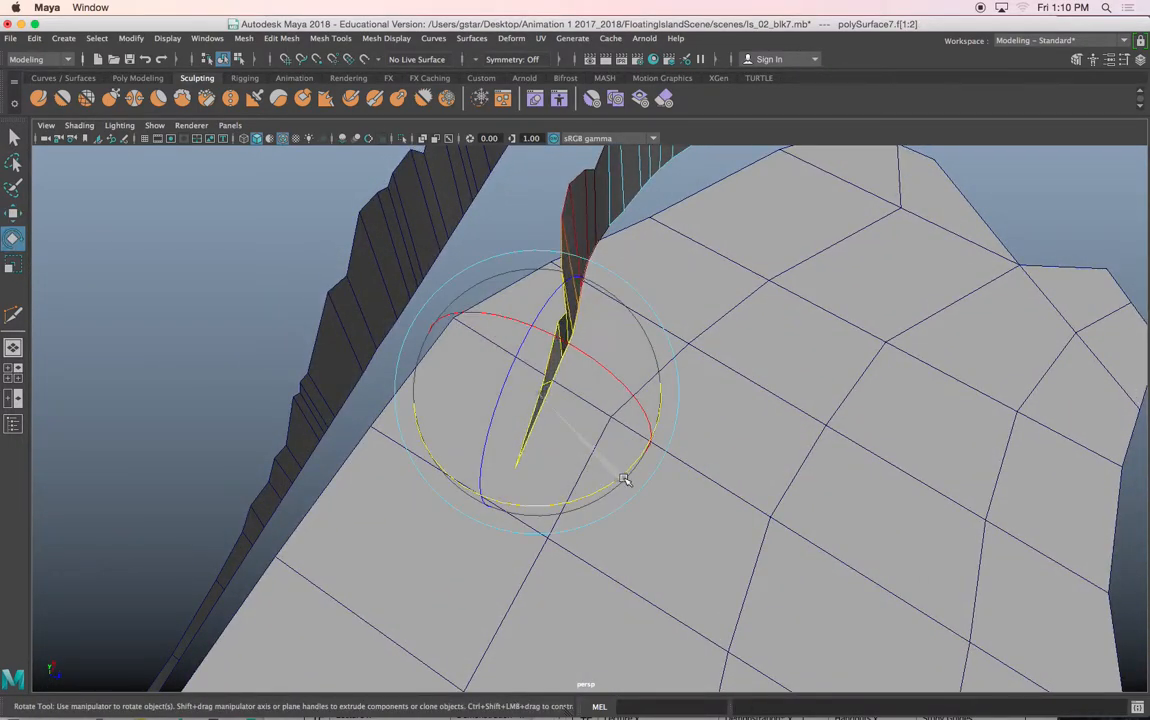
{"action": "left_click_drag", "start_coordinate": [634, 469], "coordinate": [585, 358], "text": "alt"}
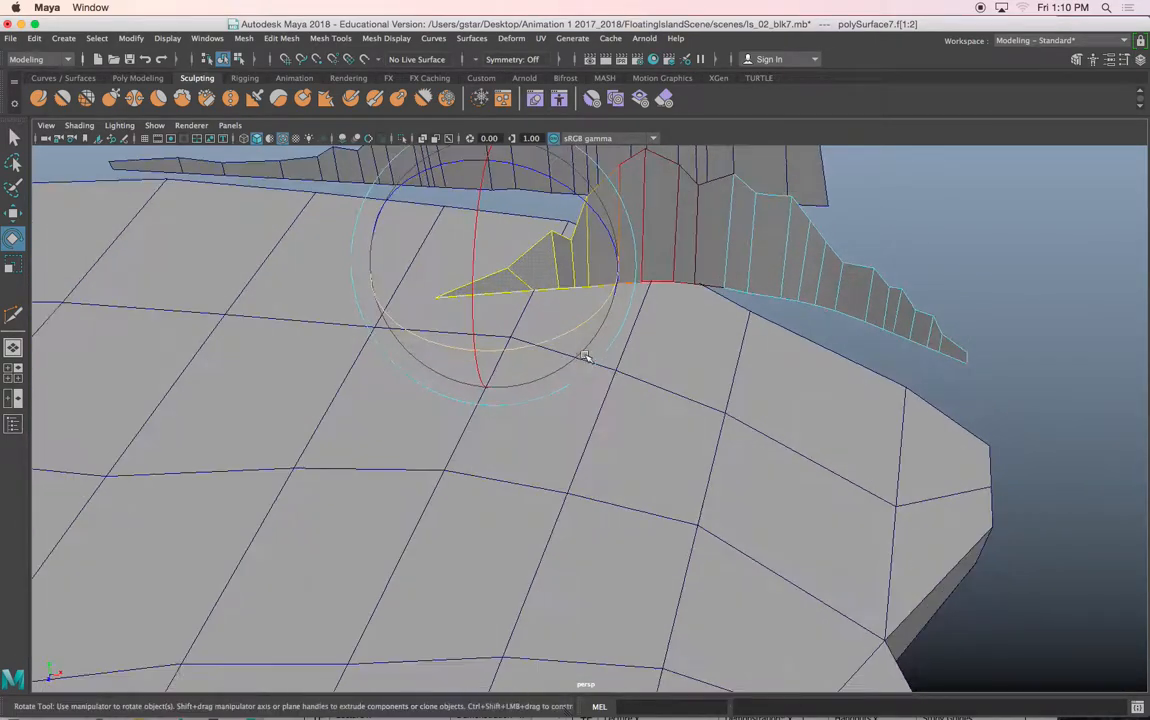
Return to object mode, move the whole curved front piece onto the island and rotate it to follow the rim.
{"action": "right_click_drag", "start_coordinate": [690, 236], "coordinate": [762, 210]}
{"action": "key", "text": "w"}
{"action": "left_click_drag", "start_coordinate": [732, 259], "coordinate": [660, 384], "text": "alt"}
{"action": "left_click_drag", "start_coordinate": [649, 336], "coordinate": [649, 385]}
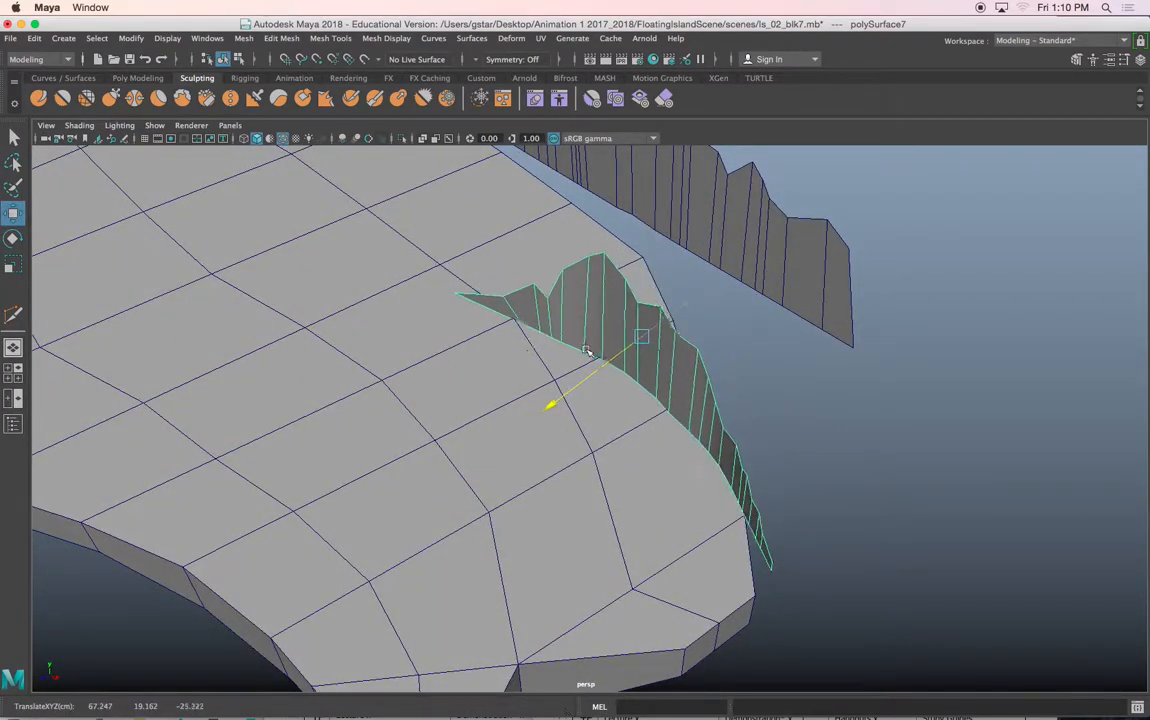
{"action": "key", "text": "e"}
{"action": "left_click_drag", "start_coordinate": [668, 437], "coordinate": [739, 476]}
Scale the front piece in depth along Z to about 0.58 and reposition it along the island's edge.
{"action": "scroll", "coordinate": [739, 476], "scroll_direction": "up", "scroll_amount": 4}
{"action": "middle_click_drag", "start_coordinate": [739, 476], "coordinate": [635, 513], "text": "alt"}
{"action": "left_click_drag", "start_coordinate": [635, 513], "coordinate": [529, 564], "text": "alt"}
{"action": "key", "text": "r"}
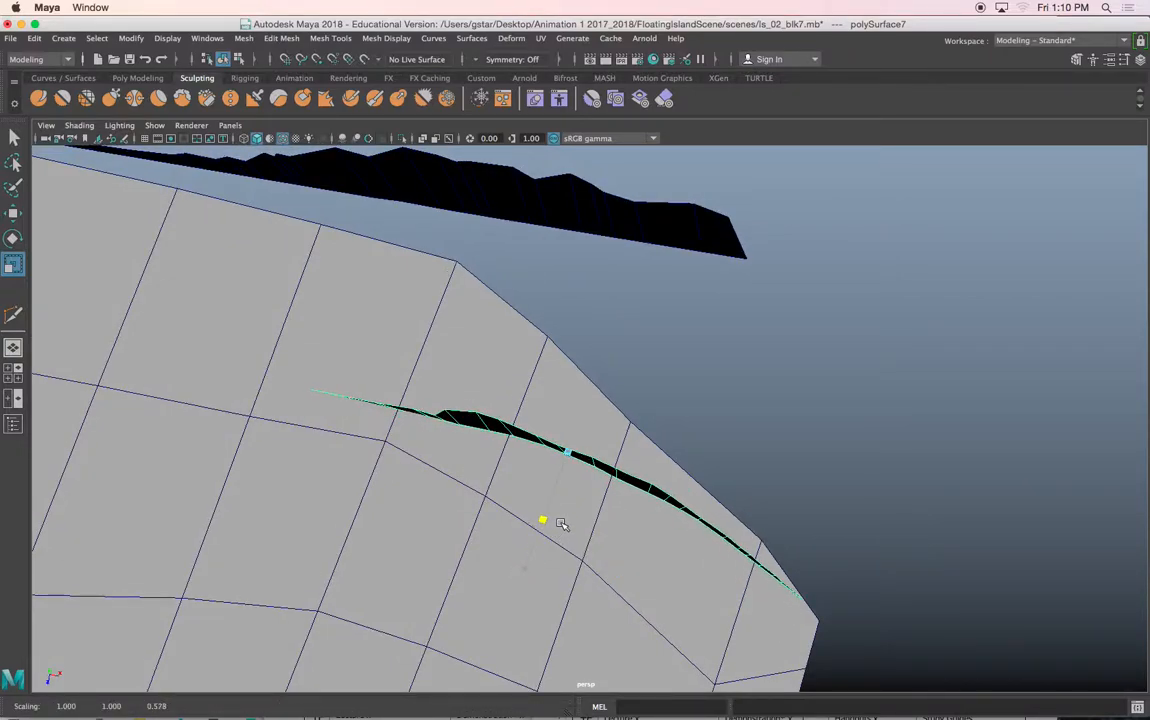
{"action": "key", "text": "w"}
{"action": "left_click_drag", "start_coordinate": [557, 521], "coordinate": [603, 525]}
Extrude the curved front ridge piece with a Local Translate Z of about 2.5 and an Offset of 0.3.
{"action": "key", "text": "ctrl+e"}
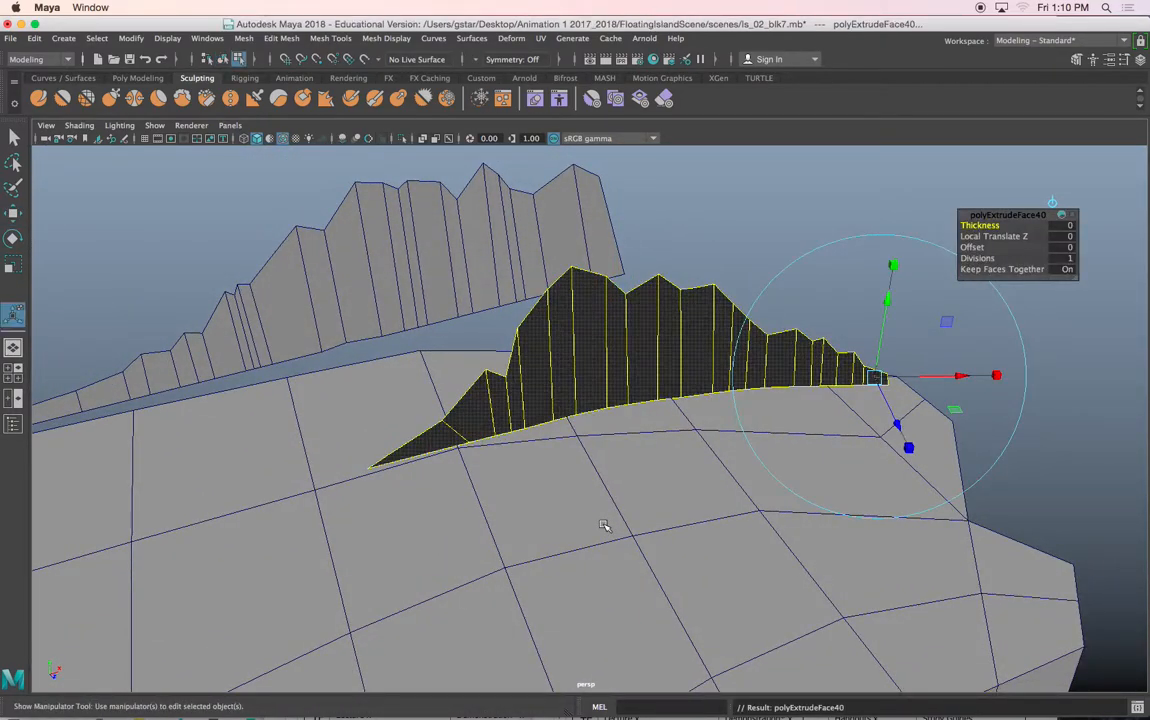
{"action": "left_click_drag", "start_coordinate": [785, 429], "coordinate": [833, 441], "text": "alt"}
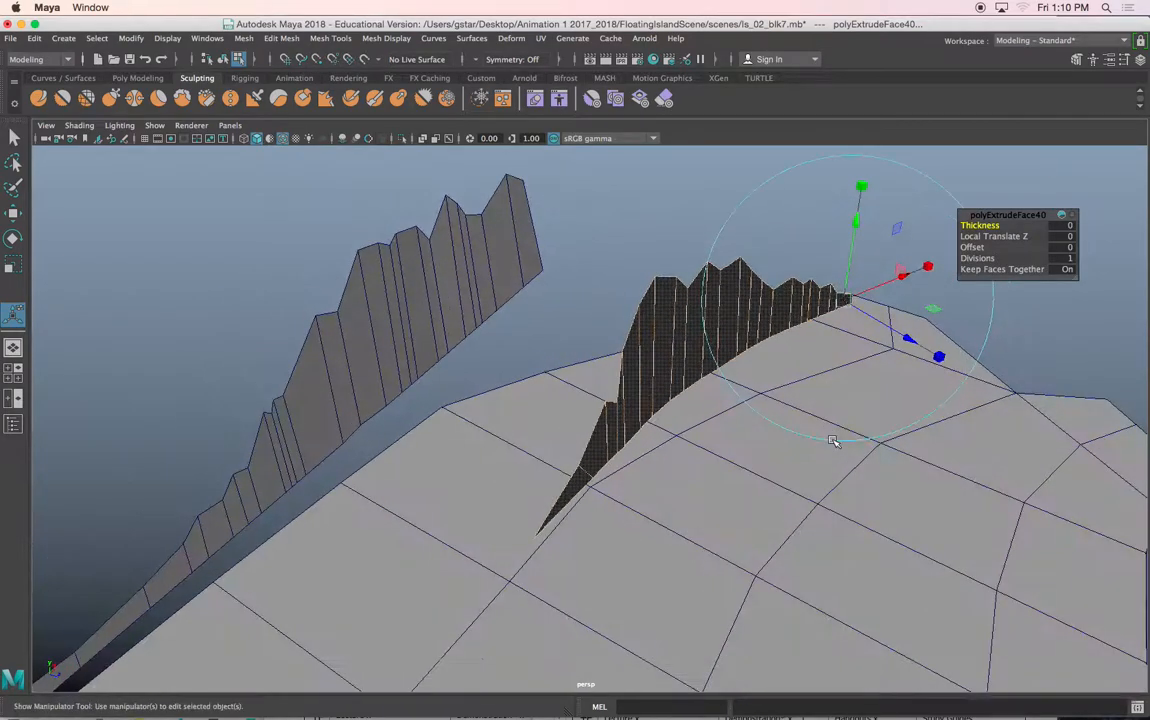
{"action": "mouse_move", "coordinate": [924, 343]}
{"action": "left_mouse_down"}
{"action": "mouse_move", "coordinate": [904, 329]}
{"action": "mouse_move", "coordinate": [928, 354]}
{"action": "left_mouse_up"}
{"action": "left_click_drag", "start_coordinate": [929, 355], "coordinate": [699, 377], "text": "alt"}
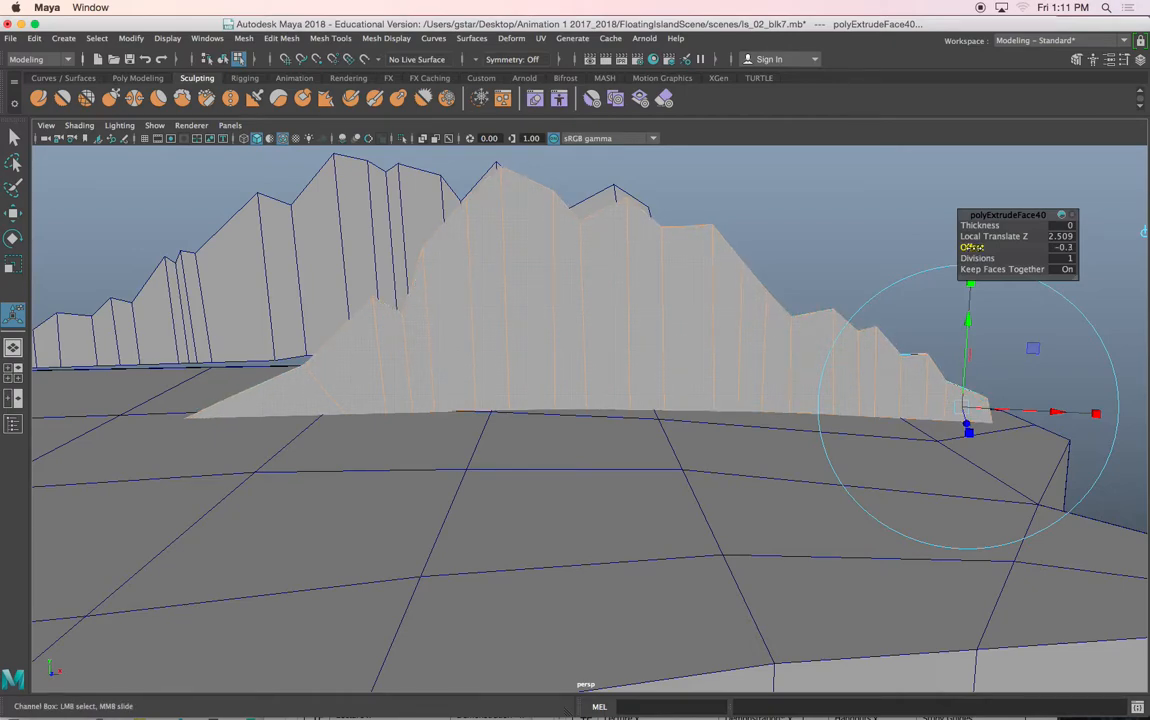
{"action": "middle_click_drag", "start_coordinate": [972, 247], "coordinate": [1010, 247]}
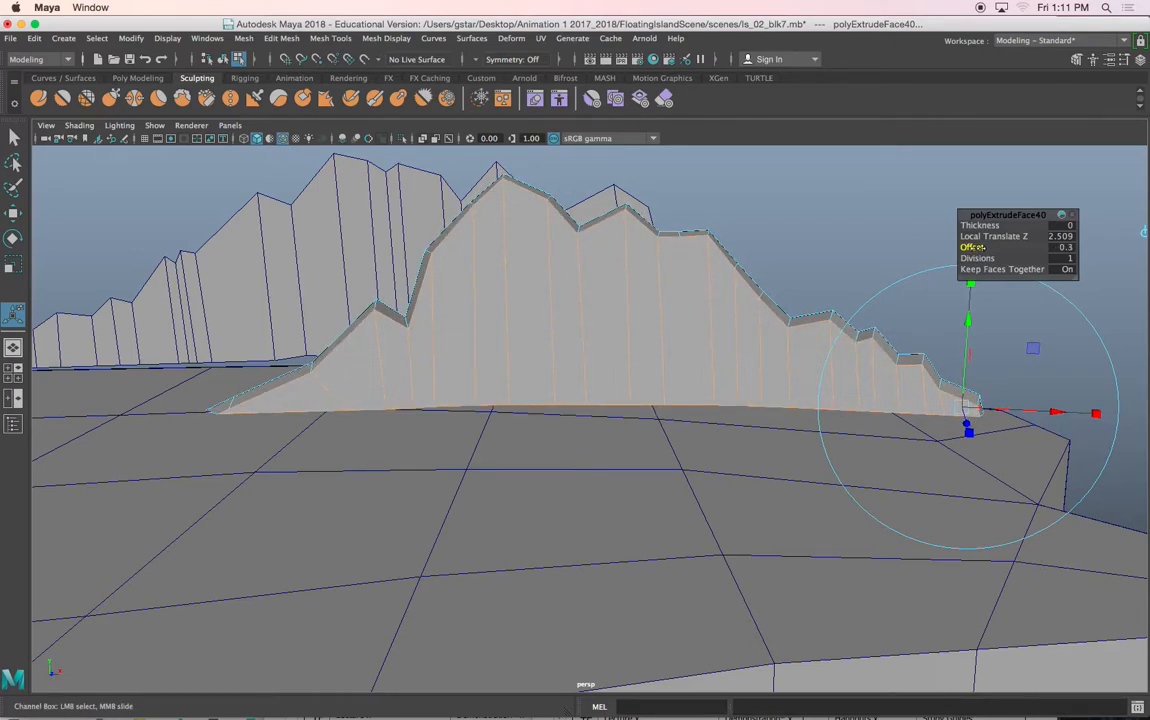
Return to object mode, select the flat back ridge piece and prepare to move it toward the island.
{"action": "left_click_drag", "start_coordinate": [655, 228], "coordinate": [565, 325], "text": "alt"}
{"action": "right_click_drag", "start_coordinate": [590, 300], "coordinate": [692, 297]}
{"action": "left_click", "coordinate": [692, 297]}
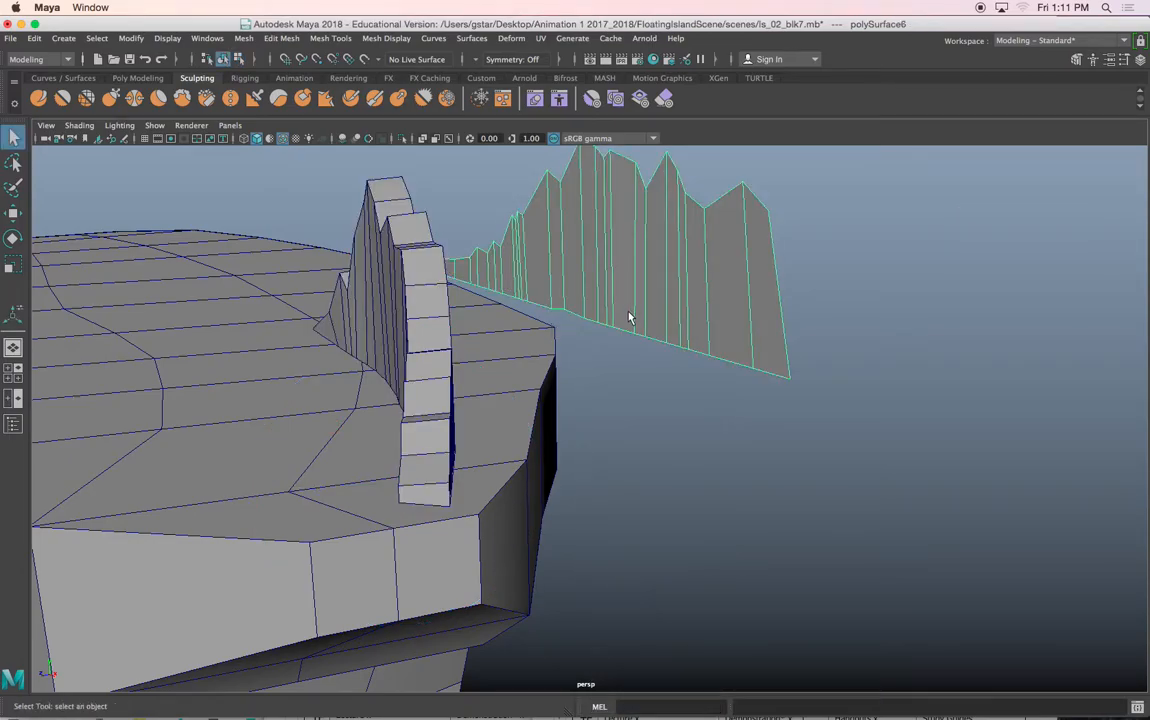
{"action": "key", "text": "w"}
{"action": "left_click_drag", "start_coordinate": [624, 322], "coordinate": [522, 421], "text": "alt"}
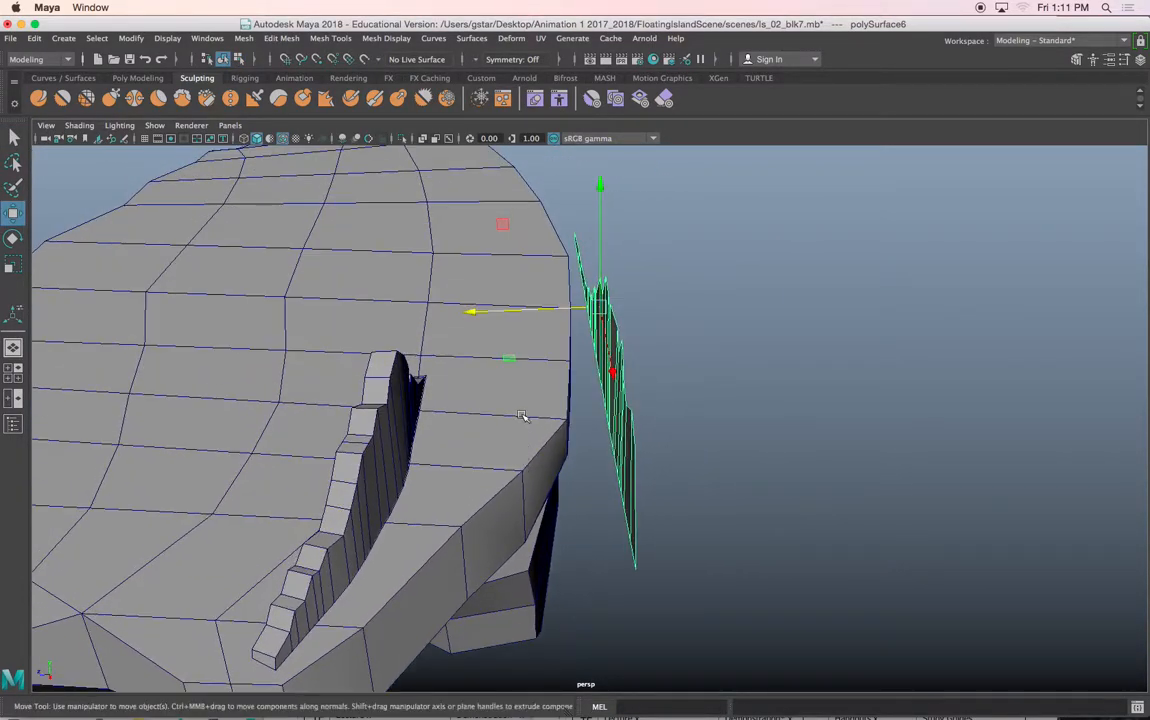
{"action": "left_click_drag", "start_coordinate": [540, 311], "coordinate": [590, 377], "text": "alt"}
Switch the back piece to face selection, select all its faces and move them in Z onto the island's edge.
{"action": "right_click_drag", "start_coordinate": [589, 311], "coordinate": [591, 350]}
{"action": "left_click_drag", "start_coordinate": [591, 350], "coordinate": [586, 375], "text": "alt"}
{"action": "left_click_drag", "start_coordinate": [735, 489], "coordinate": [430, 415]}
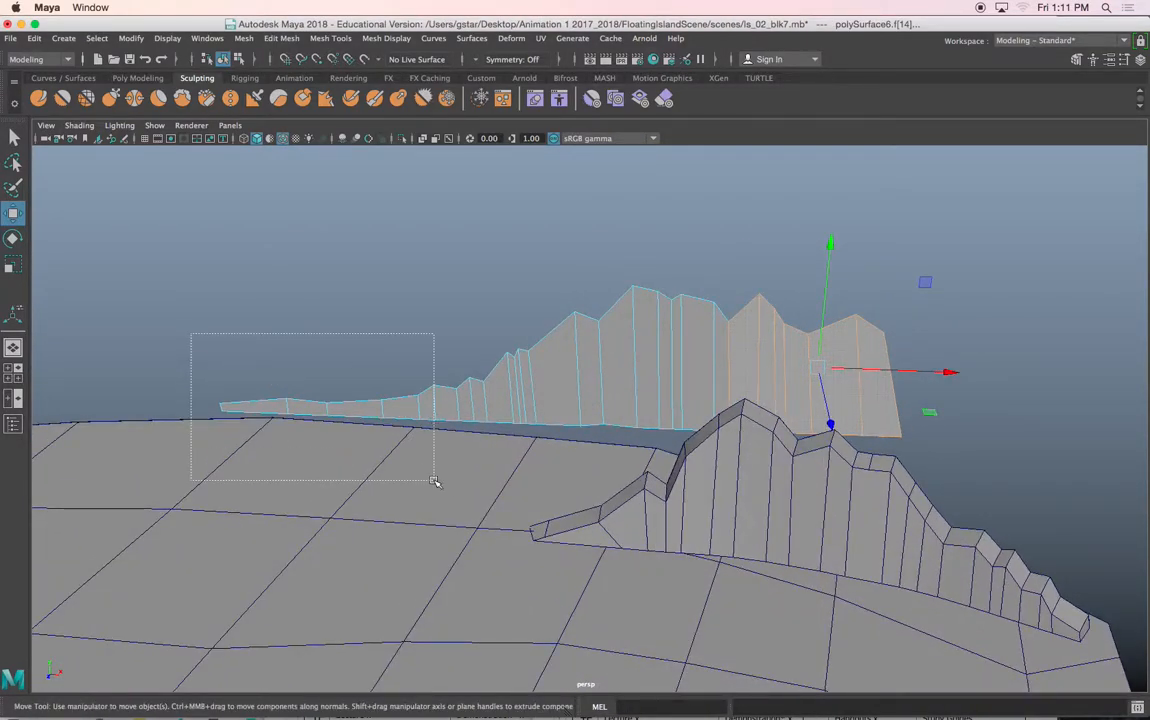
{"action": "left_click_drag", "start_coordinate": [495, 487], "coordinate": [323, 314]}
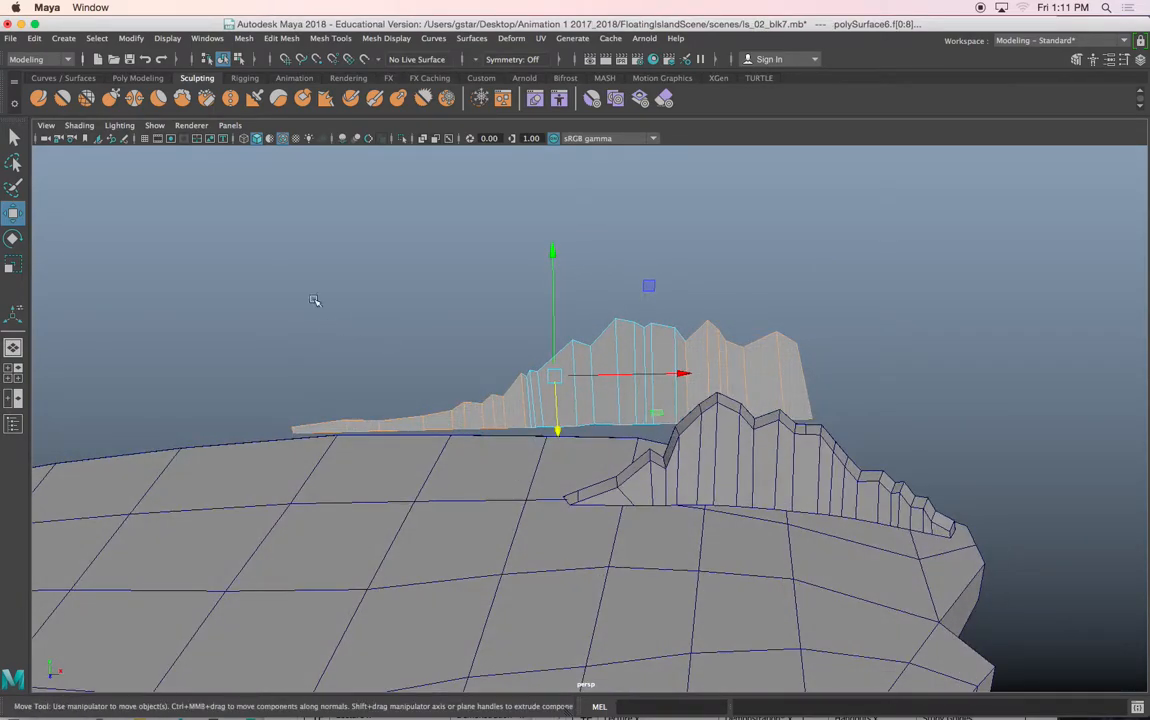
{"action": "left_click_drag", "start_coordinate": [742, 500], "coordinate": [607, 489]}
{"action": "left_click_drag", "start_coordinate": [616, 445], "coordinate": [601, 486]}
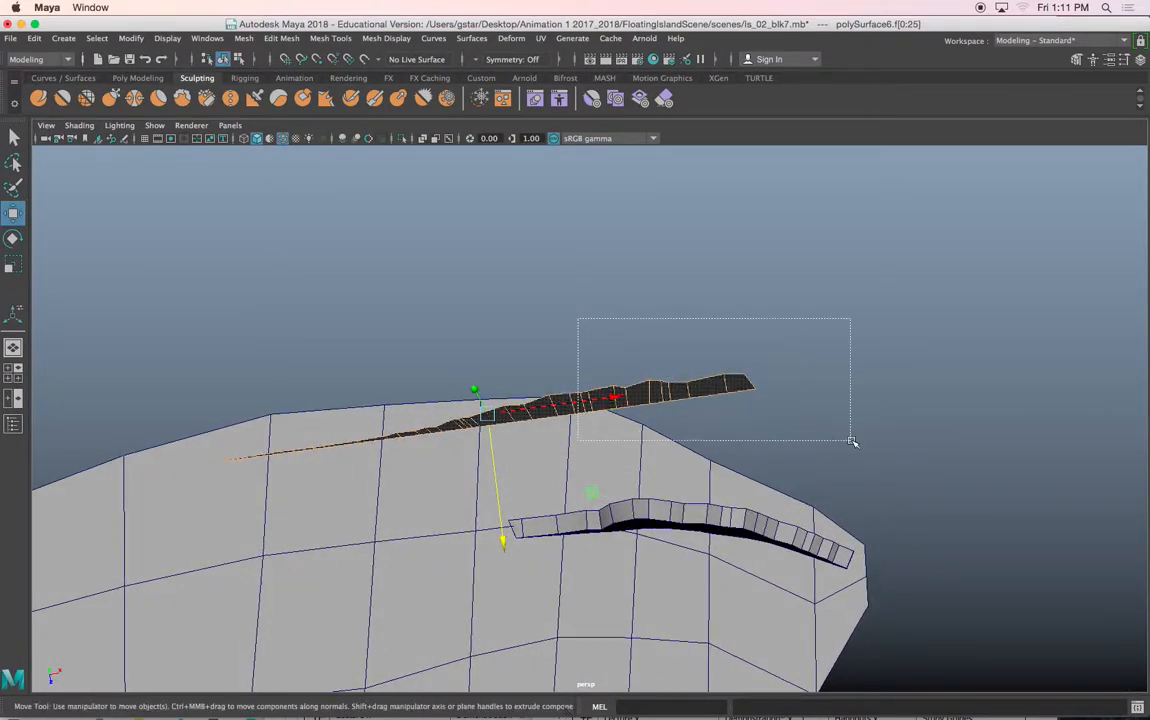
Select the back piece's right-end faces with soft selection on, then rotate and move them toward the island's rim.
{"action": "left_click_drag", "start_coordinate": [851, 441], "coordinate": [849, 439]}
{"action": "key", "text": "f"}
{"action": "key", "text": "b"}
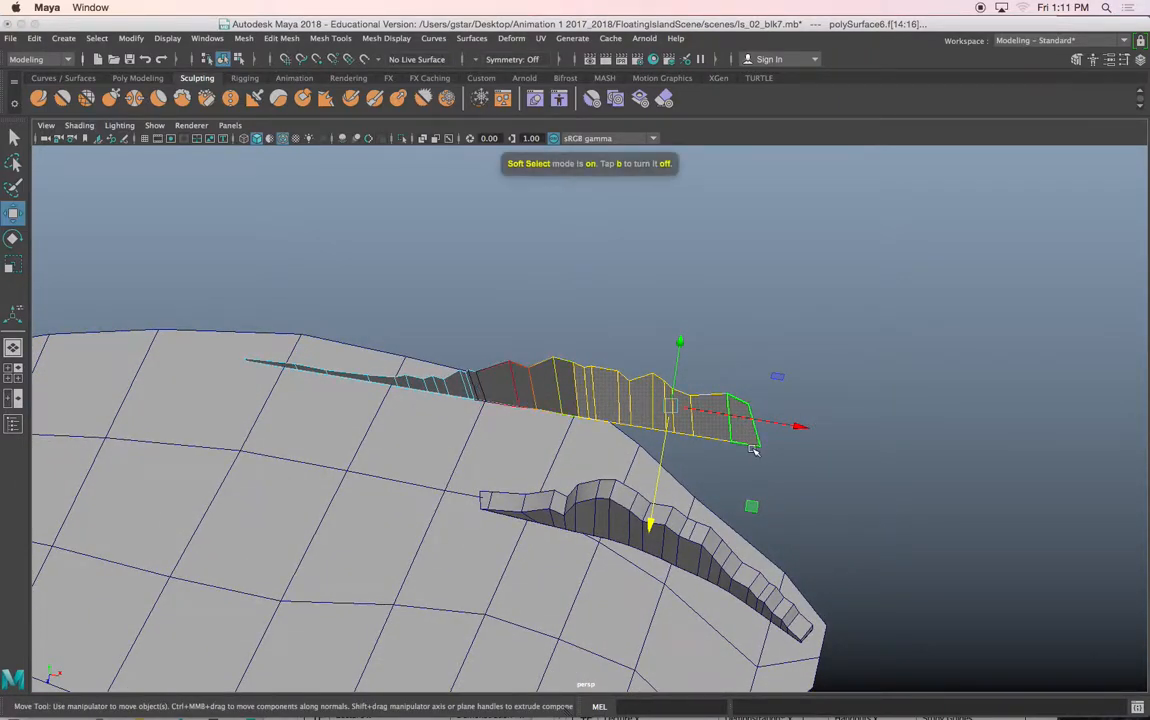
{"action": "left_click_drag", "start_coordinate": [755, 447], "coordinate": [732, 444], "text": "alt"}
{"action": "key", "text": "e"}
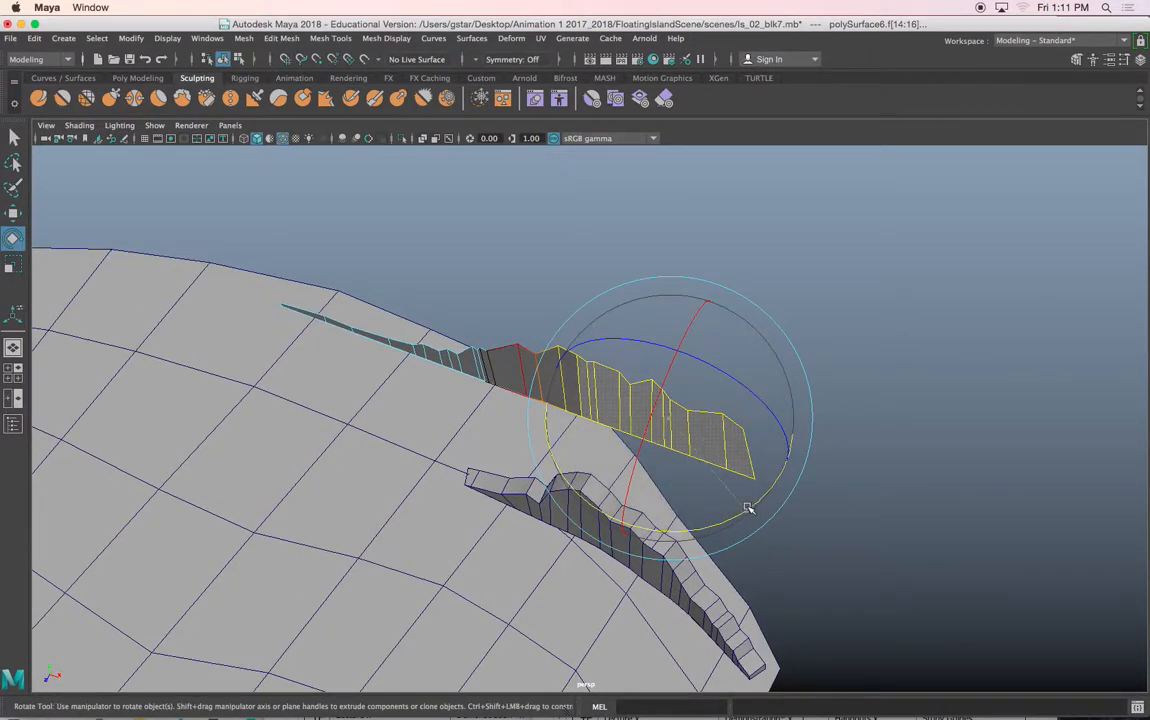
{"action": "key", "text": "w"}
{"action": "left_click_drag", "start_coordinate": [742, 522], "coordinate": [681, 520], "text": "alt"}
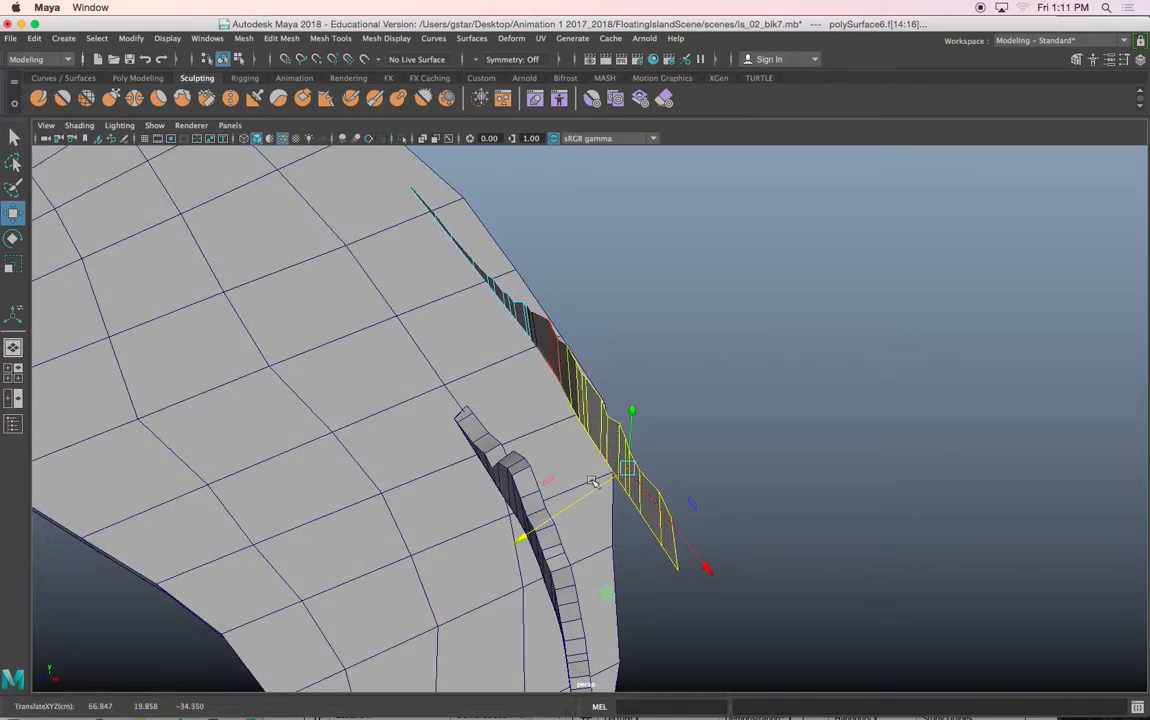
Rotate the soft-selected right-end faces further and shift them in Z to deepen the back piece's bend.
{"action": "key", "text": "e"}
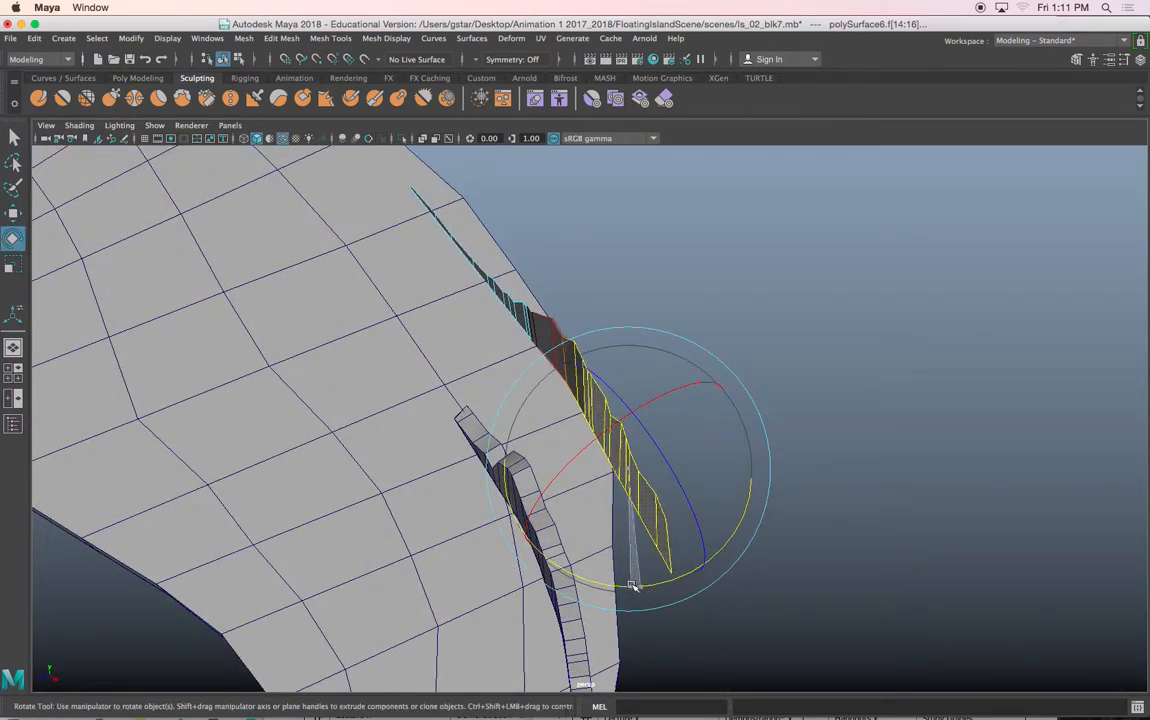
{"action": "key", "text": "w"}
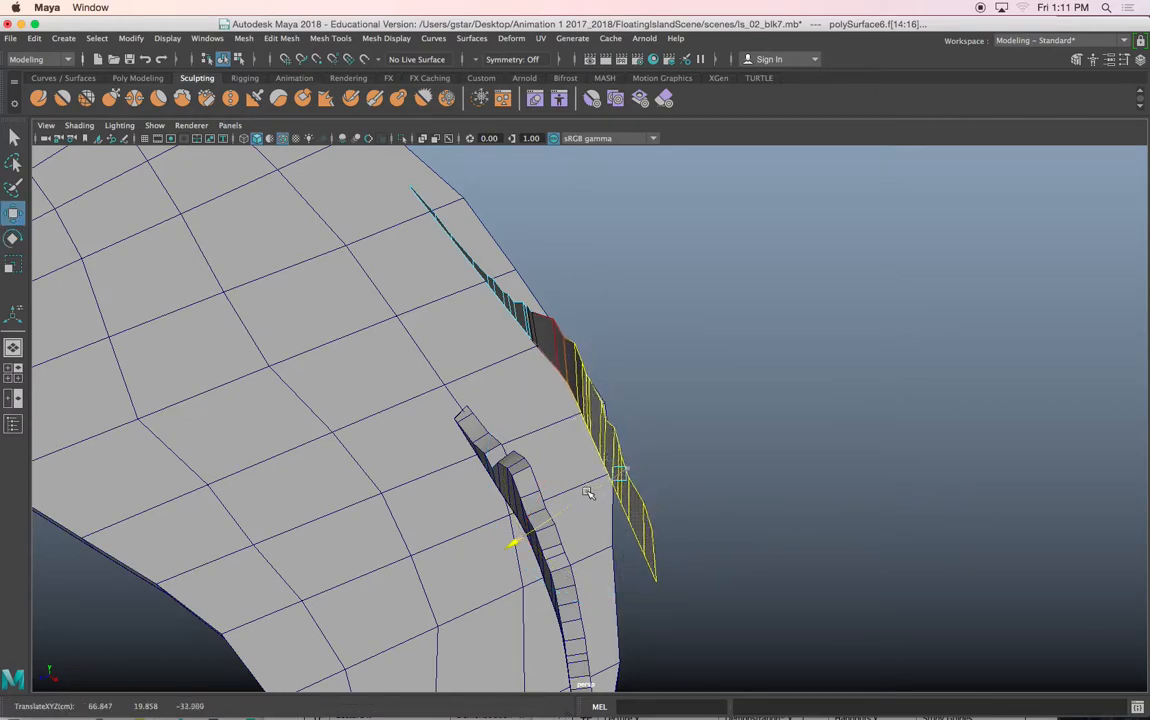
{"action": "left_click_drag", "start_coordinate": [581, 495], "coordinate": [677, 489], "text": "alt"}
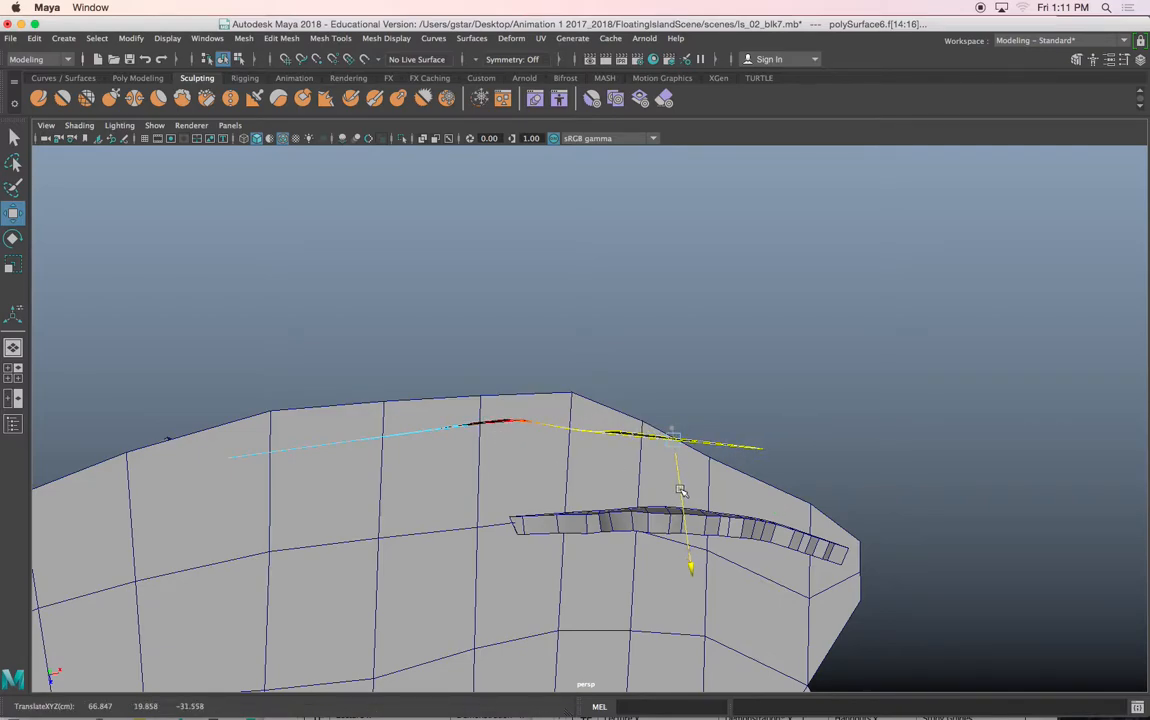
{"action": "left_click_drag", "start_coordinate": [472, 385], "coordinate": [584, 497], "text": "ctrl"}
{"action": "left_click_drag", "start_coordinate": [587, 498], "coordinate": [750, 508], "text": "alt"}
Fine-tune the back piece's curve with further small rotations and moves of its right-end faces behind the front ridge.
{"action": "key", "text": "e"}
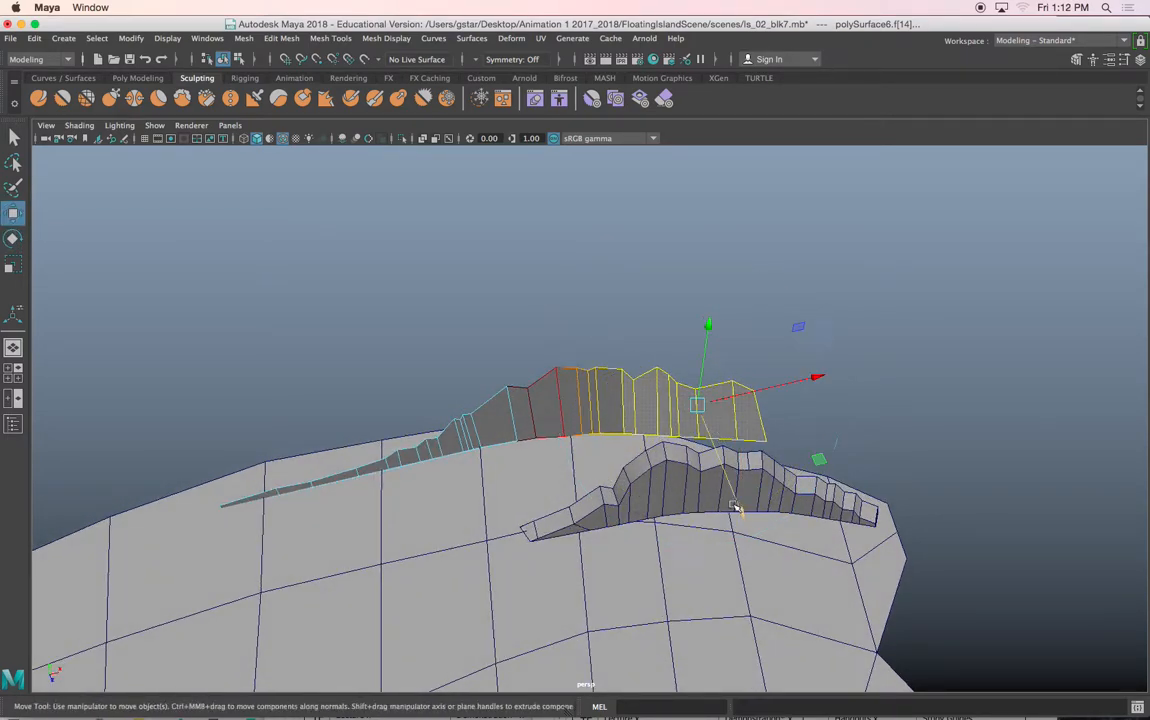
{"action": "key", "text": "w"}
{"action": "left_click_drag", "start_coordinate": [758, 503], "coordinate": [745, 488], "text": "alt"}
{"action": "left_click_drag", "start_coordinate": [747, 441], "coordinate": [698, 433], "text": "alt"}
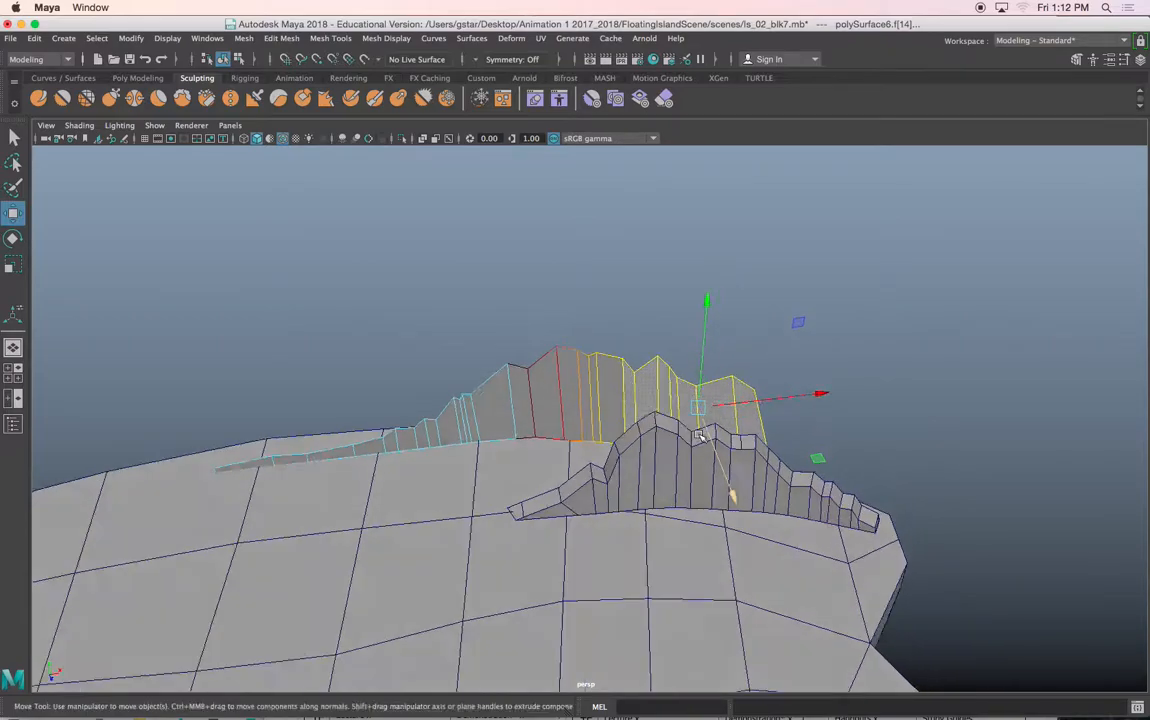
{"action": "left_click_drag", "start_coordinate": [663, 505], "coordinate": [688, 536], "text": "alt"}
{"action": "key", "text": "e"}
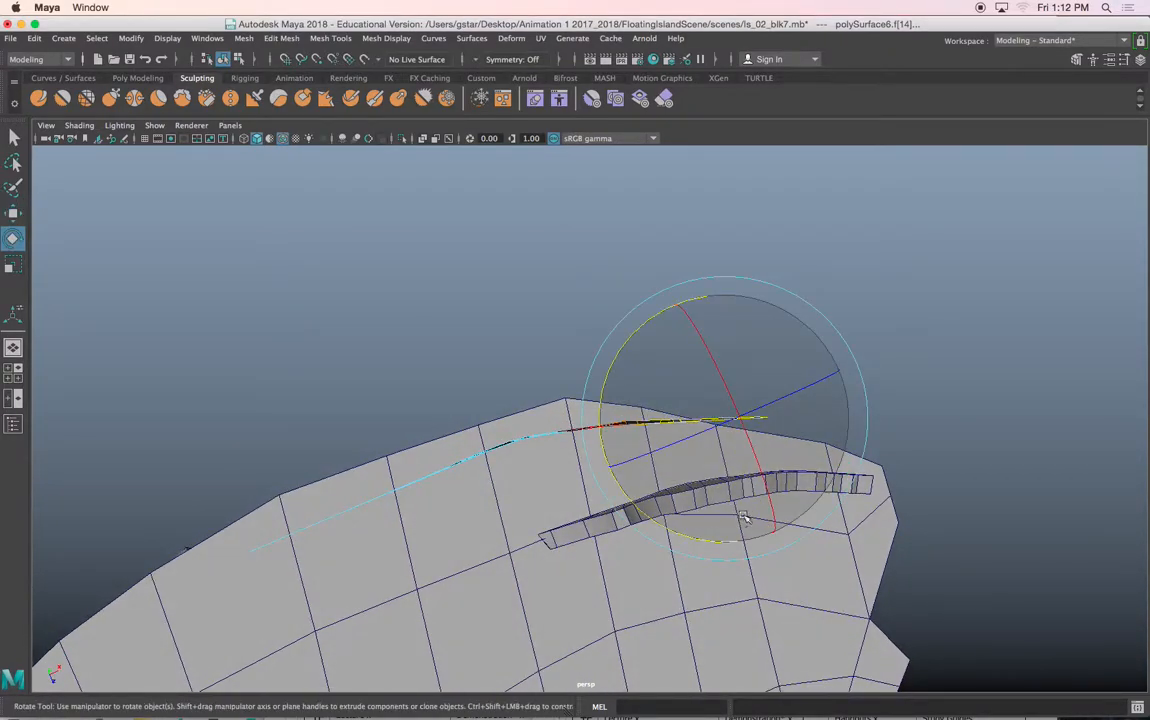
{"action": "key", "text": "w"}
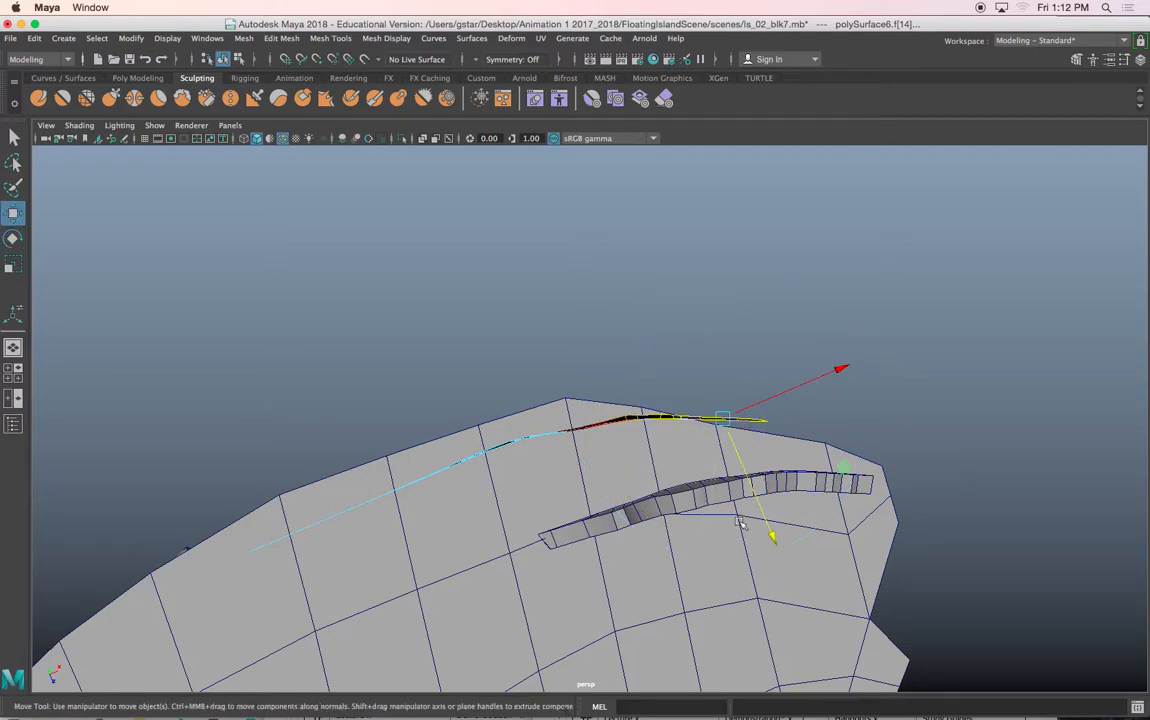
{"action": "left_click_drag", "start_coordinate": [756, 505], "coordinate": [808, 508], "text": "alt"}
{"action": "key", "text": "e"}
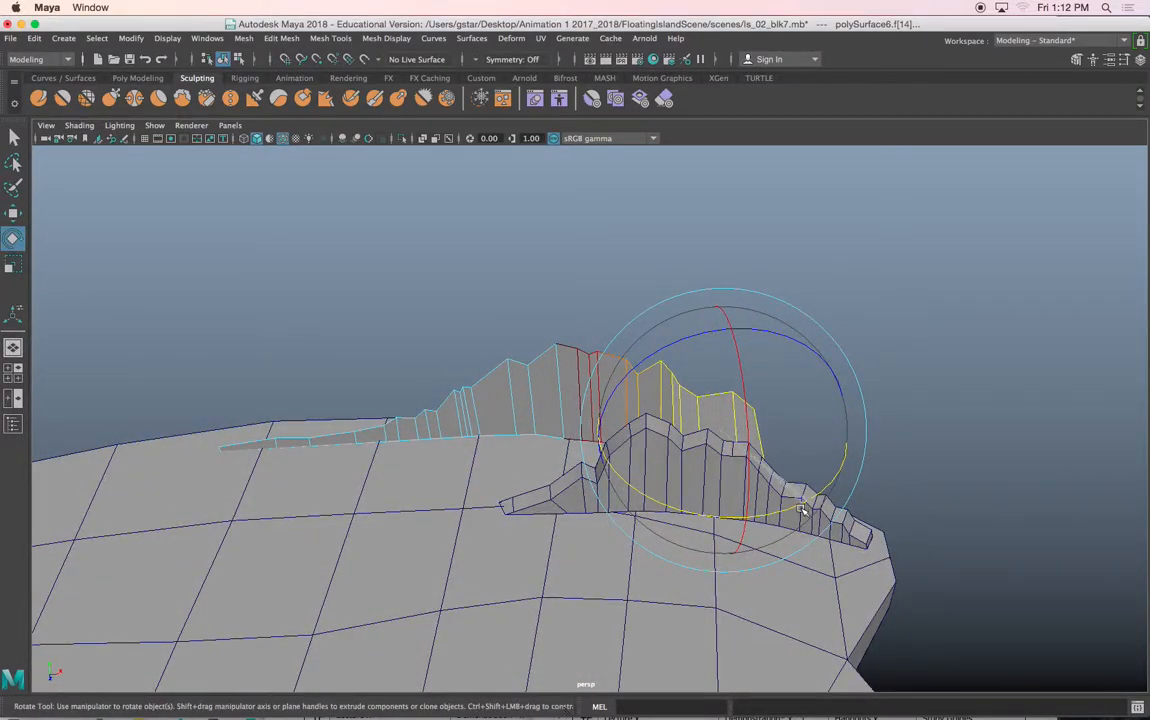
{"action": "key", "text": "w"}
{"action": "left_click_drag", "start_coordinate": [771, 505], "coordinate": [735, 434], "text": "alt"}
Return to object mode and extrude the back piece with a Local Translate Z of about 1.48 and an Offset of 0.4.
{"action": "right_click_drag", "start_coordinate": [629, 396], "coordinate": [690, 291]}
{"action": "left_click_drag", "start_coordinate": [650, 397], "coordinate": [728, 371], "text": "alt"}
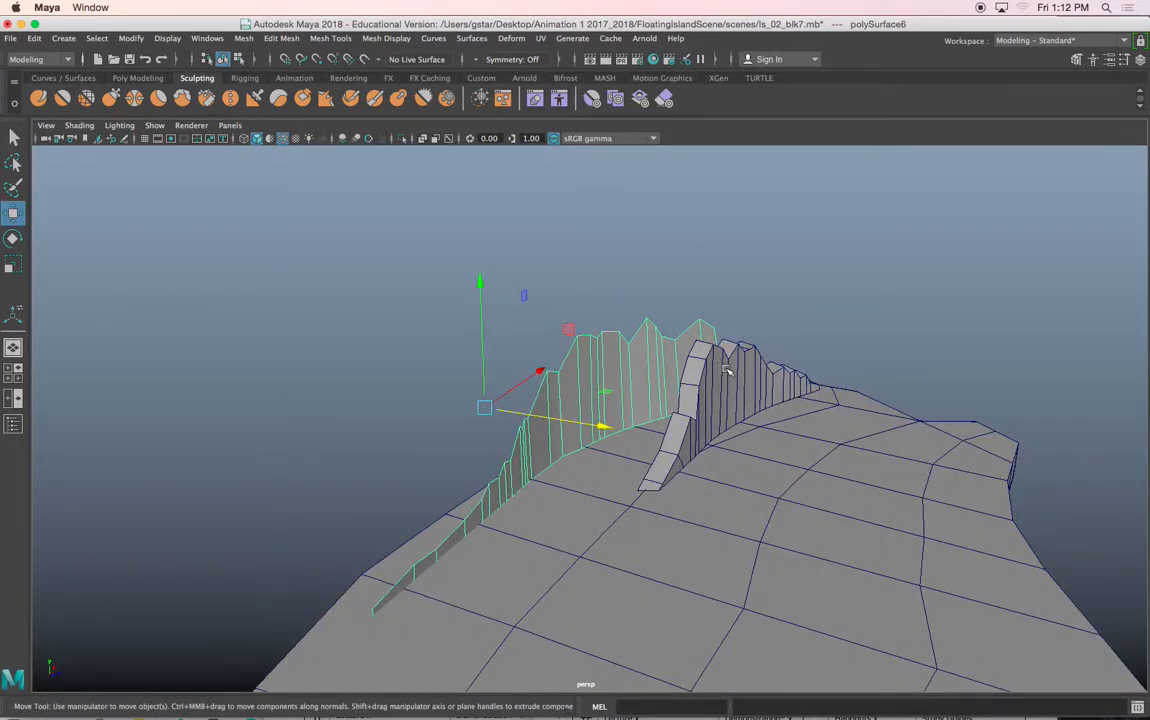
{"action": "key", "text": "ctrl+e"}
{"action": "left_click_drag", "start_coordinate": [660, 440], "coordinate": [613, 460], "text": "alt"}
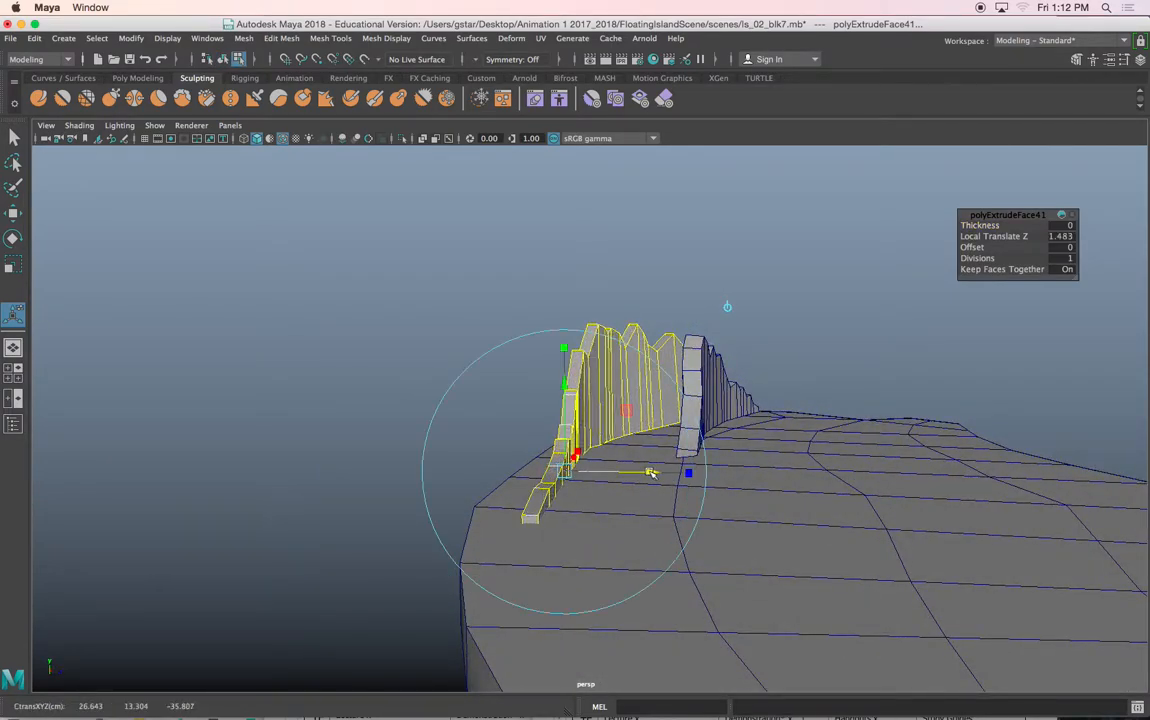
{"action": "left_click_drag", "start_coordinate": [588, 492], "coordinate": [583, 484], "text": "alt"}
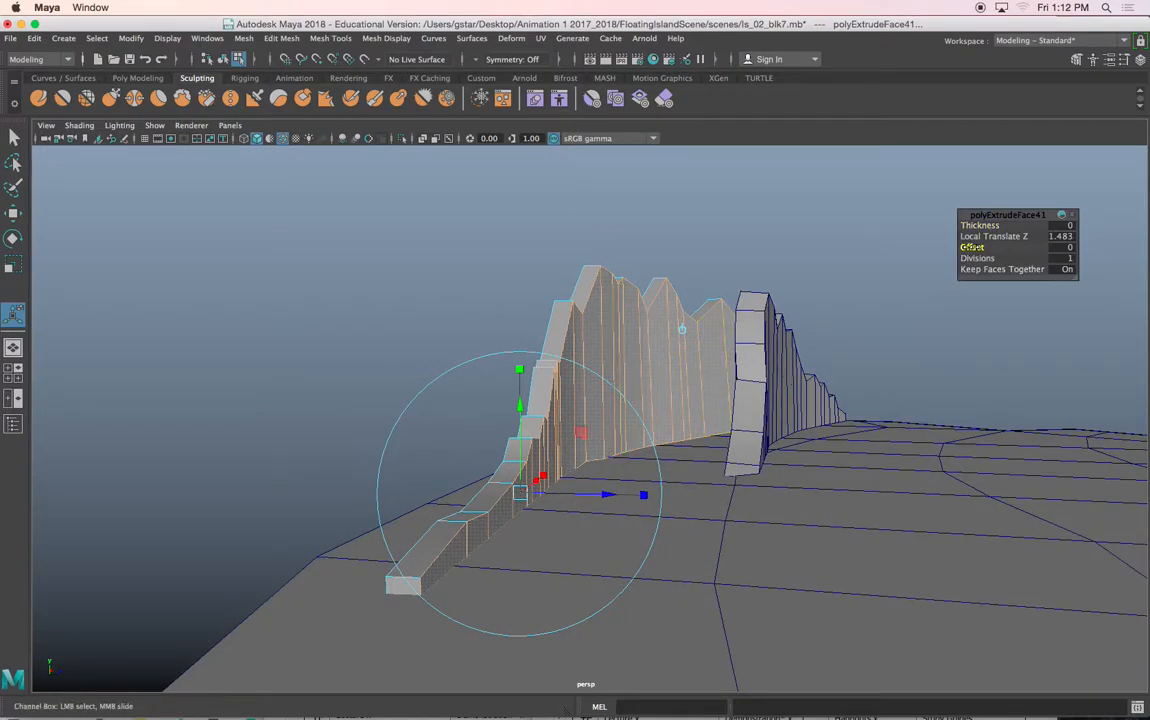
{"action": "left_click_drag", "start_coordinate": [878, 405], "coordinate": [766, 400], "text": "alt"}
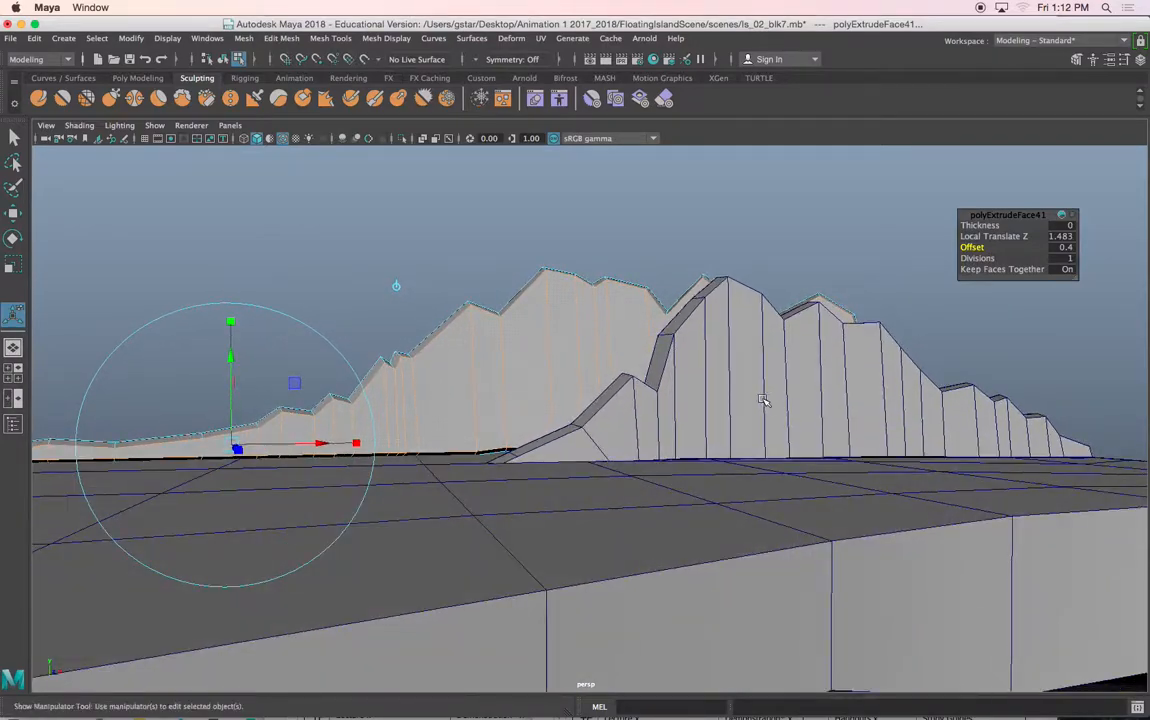
Lower the back piece's extruded faces slightly in Y so their bottom edge meets the island's surface.
{"action": "middle_click_drag", "start_coordinate": [606, 472], "coordinate": [716, 470], "text": "alt"}
{"action": "scroll", "coordinate": [716, 470], "scroll_direction": "up", "scroll_amount": 5}
{"action": "key", "text": "w"}
{"action": "middle_click_drag", "start_coordinate": [358, 475], "coordinate": [470, 449], "text": "alt"}
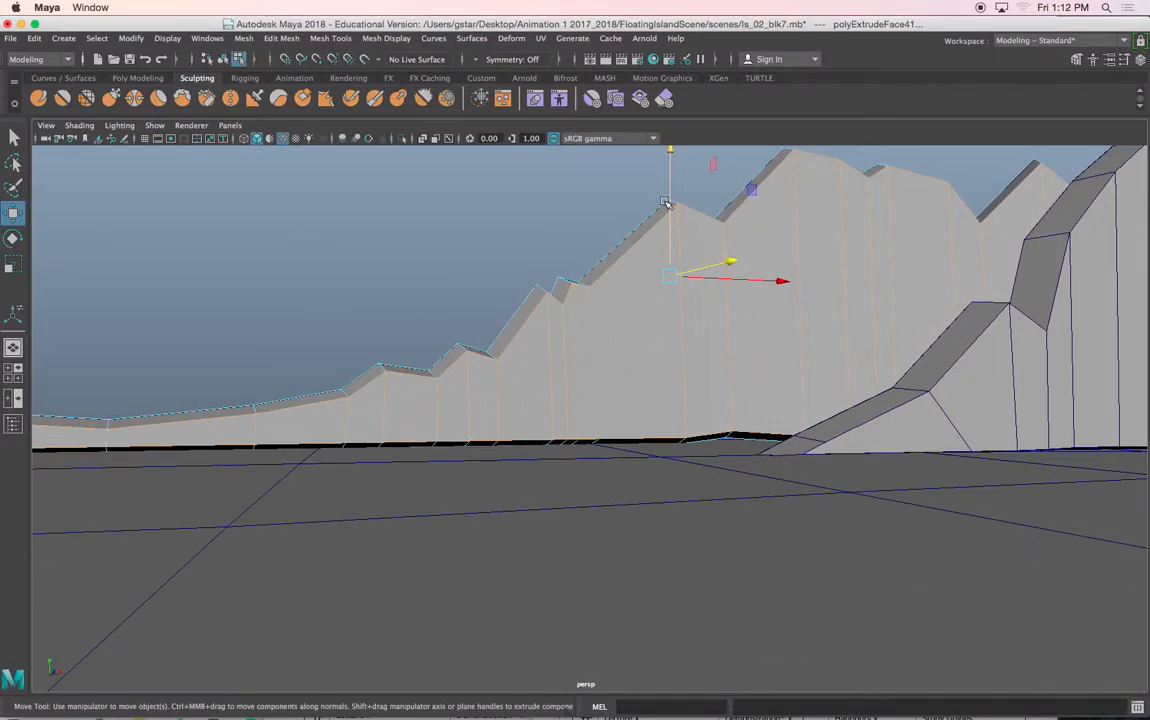
{"action": "left_click_drag", "start_coordinate": [670, 192], "coordinate": [671, 199]}
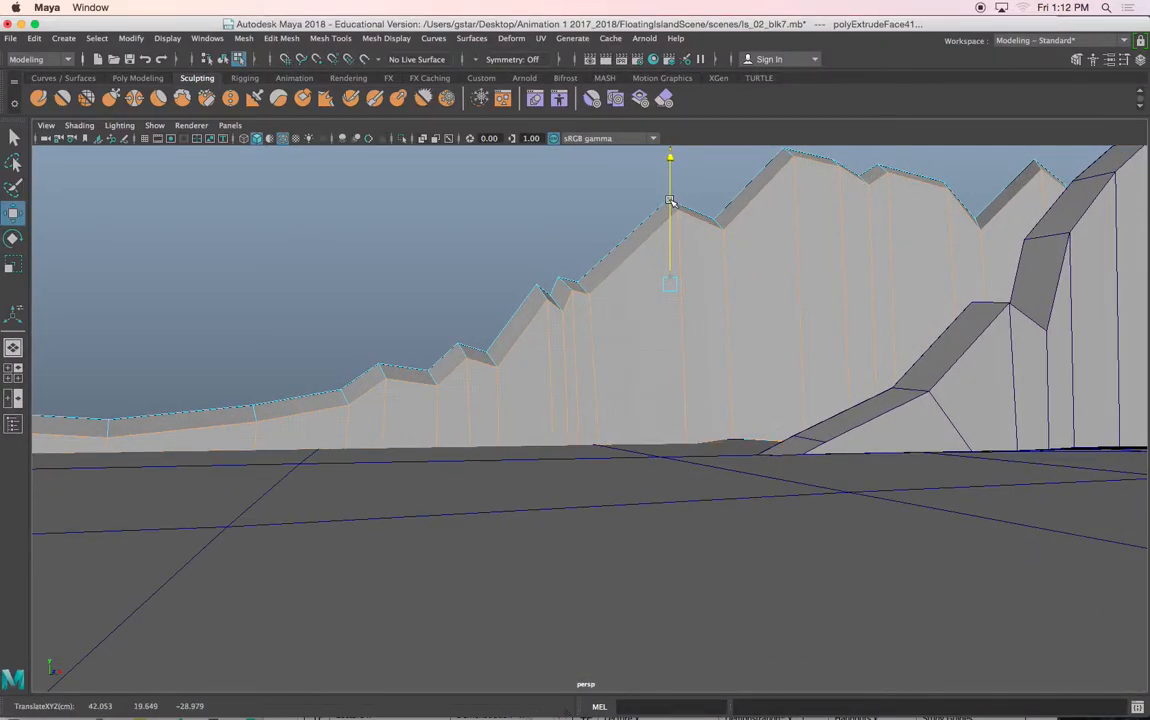
{"action": "scroll", "coordinate": [672, 206], "scroll_direction": "down", "scroll_amount": 5}
Return to object mode, select the front ridge piece and rotate it about Y to follow the island's rim.
{"action": "left_click_drag", "start_coordinate": [672, 206], "coordinate": [640, 291], "text": "alt"}
{"action": "right_click_drag", "start_coordinate": [703, 281], "coordinate": [750, 262]}
{"action": "left_click", "coordinate": [755, 234]}
{"action": "left_click_drag", "start_coordinate": [757, 270], "coordinate": [745, 428], "text": "alt"}
{"action": "left_click", "coordinate": [731, 424]}
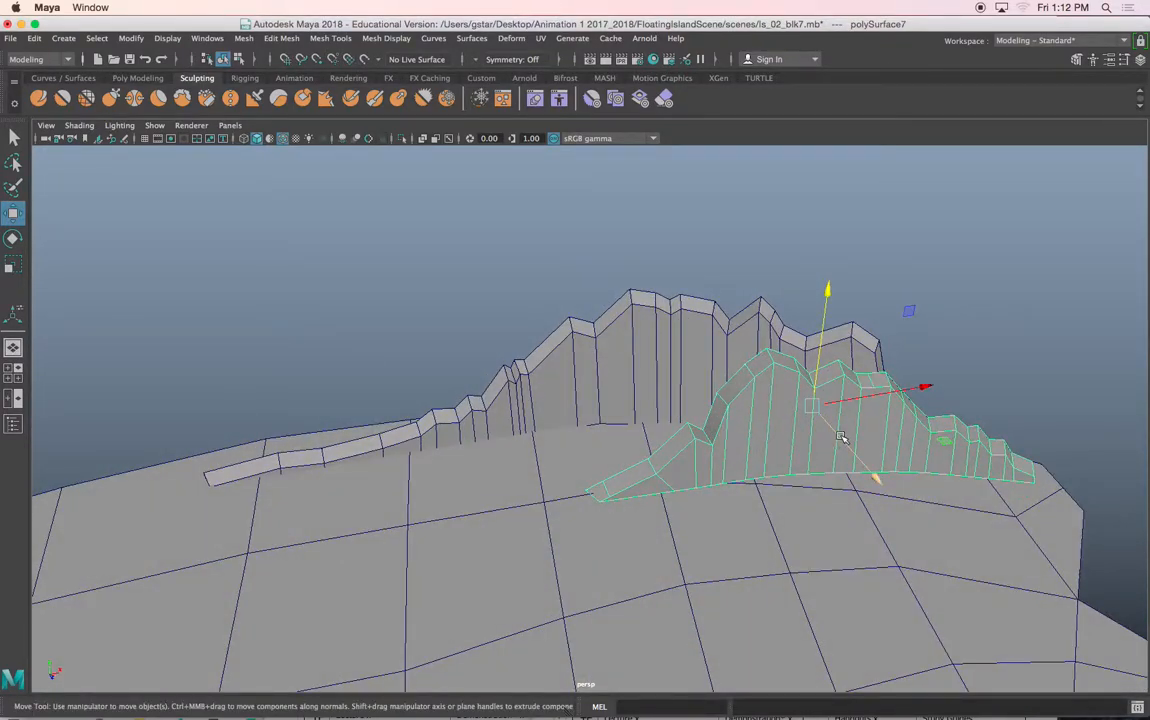
{"action": "key", "text": "e"}
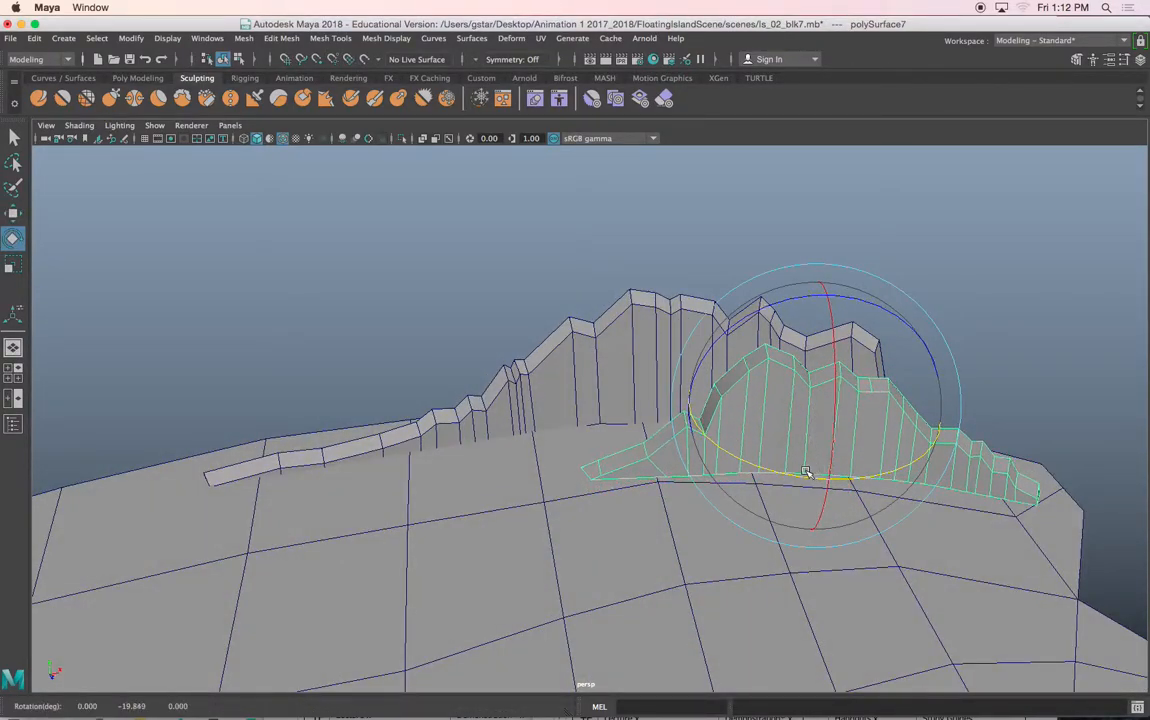
{"action": "key", "text": "w"}
{"action": "left_click_drag", "start_coordinate": [849, 452], "coordinate": [596, 348], "text": "alt"}
Check the ridge bases at ground level and nudge the front piece vertically to sit on the island's surface.
{"action": "left_click", "coordinate": [517, 277]}
{"action": "scroll", "coordinate": [517, 277], "scroll_direction": "up", "scroll_amount": 4}
{"action": "left_click_drag", "start_coordinate": [517, 277], "coordinate": [575, 367], "text": "alt"}
{"action": "scroll", "coordinate": [558, 362], "scroll_direction": "up", "scroll_amount": 4}
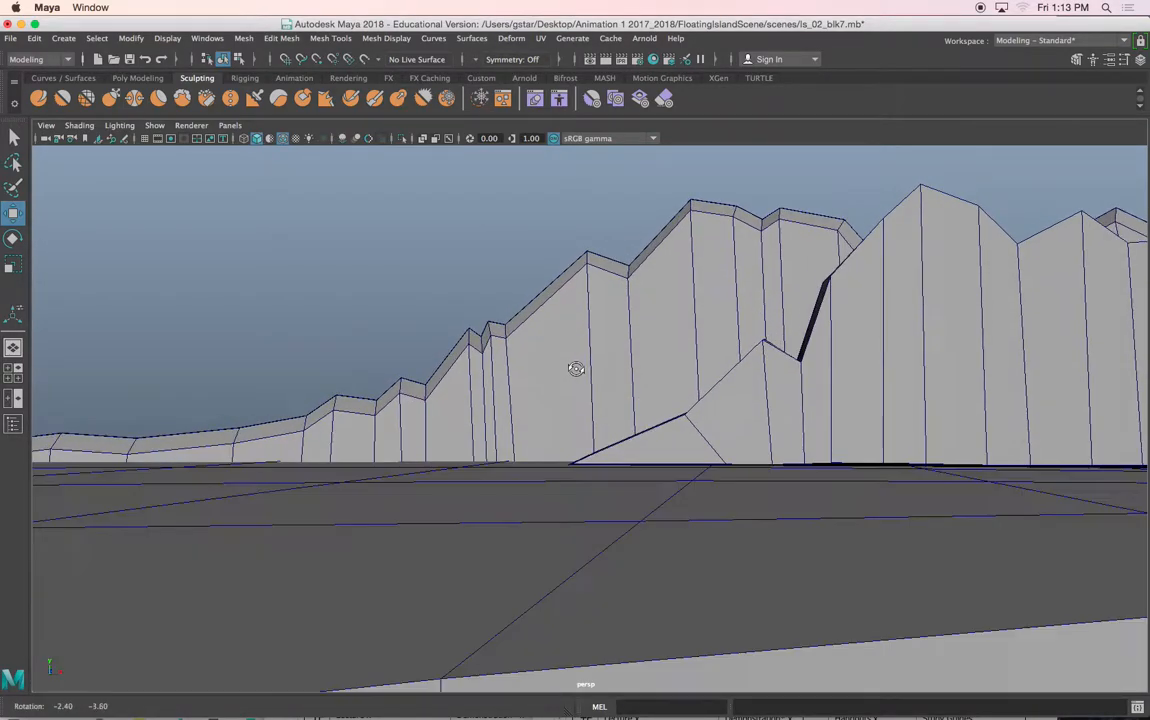
{"action": "left_click", "coordinate": [775, 452]}
{"action": "left_click_drag", "start_coordinate": [775, 452], "coordinate": [762, 389], "text": "alt"}
{"action": "left_click_drag", "start_coordinate": [855, 240], "coordinate": [855, 236]}
{"action": "left_click", "coordinate": [792, 182]}
{"action": "left_click_drag", "start_coordinate": [792, 182], "coordinate": [816, 326], "text": "alt"}
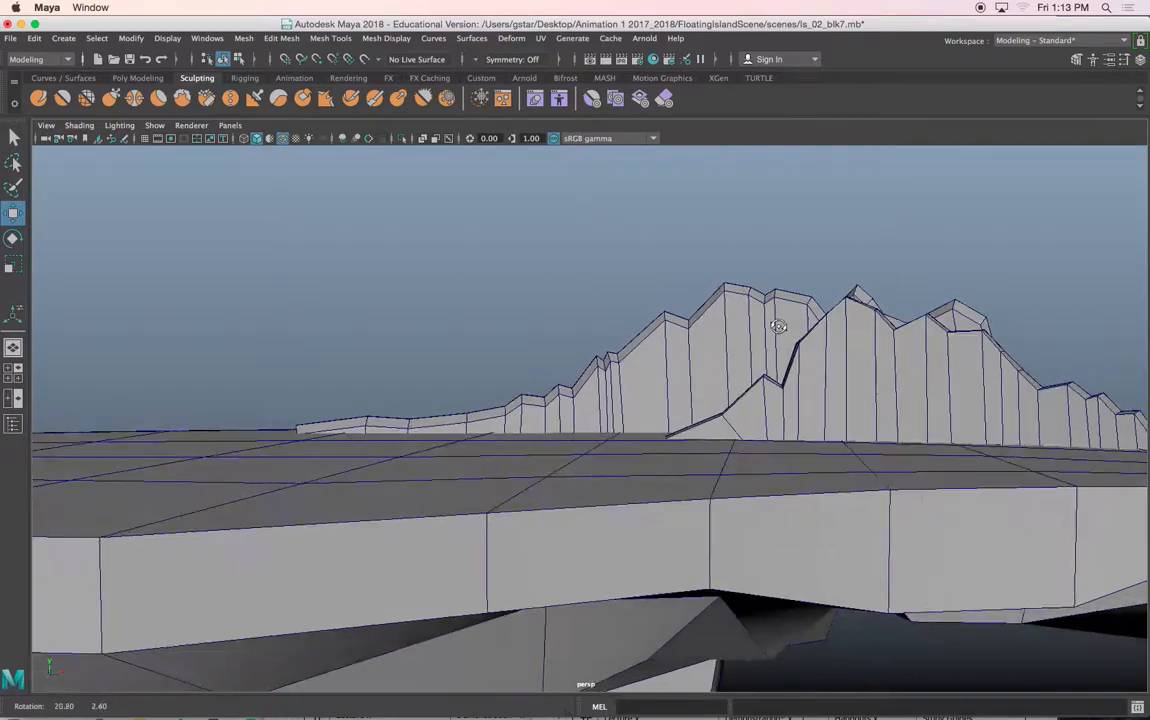
Raise the island face beneath the back ridge, adjust the height of the face beneath the front ridge, and return to object mode.
{"action": "middle_click_drag", "start_coordinate": [753, 327], "coordinate": [790, 328], "text": "alt"}
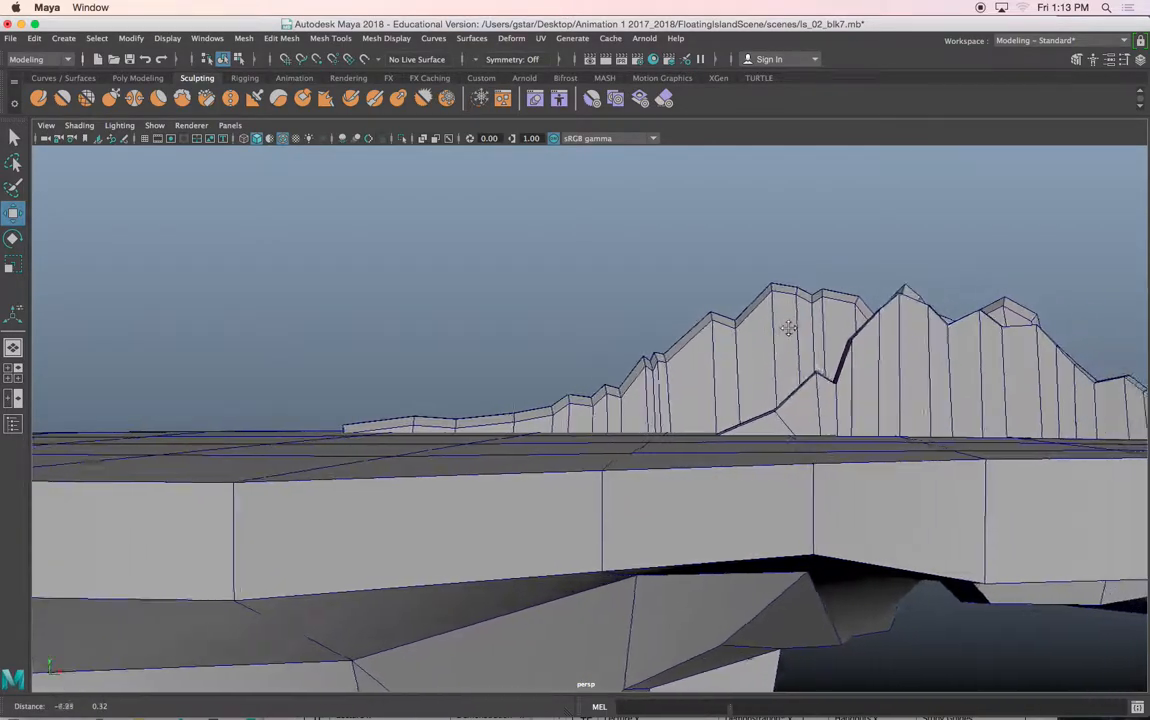
{"action": "left_click_drag", "start_coordinate": [738, 325], "coordinate": [708, 458], "text": "alt"}
{"action": "scroll", "coordinate": [708, 469], "scroll_direction": "up", "scroll_amount": 3}
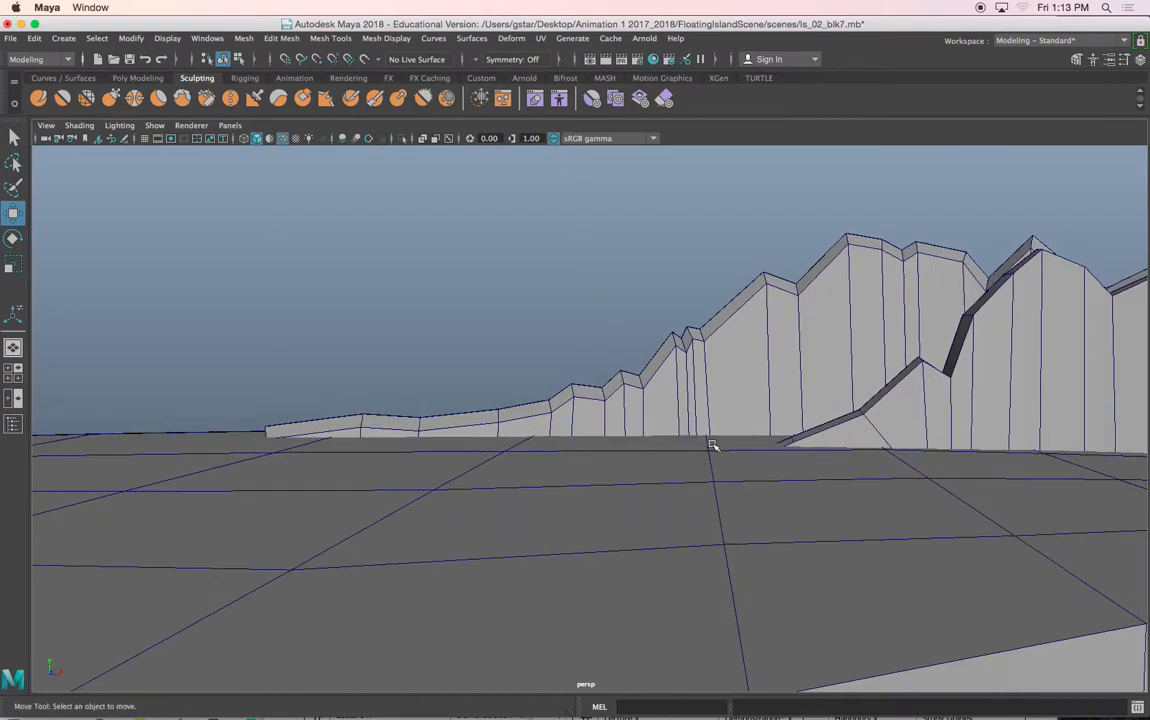
{"action": "right_click_drag", "start_coordinate": [710, 451], "coordinate": [714, 352]}
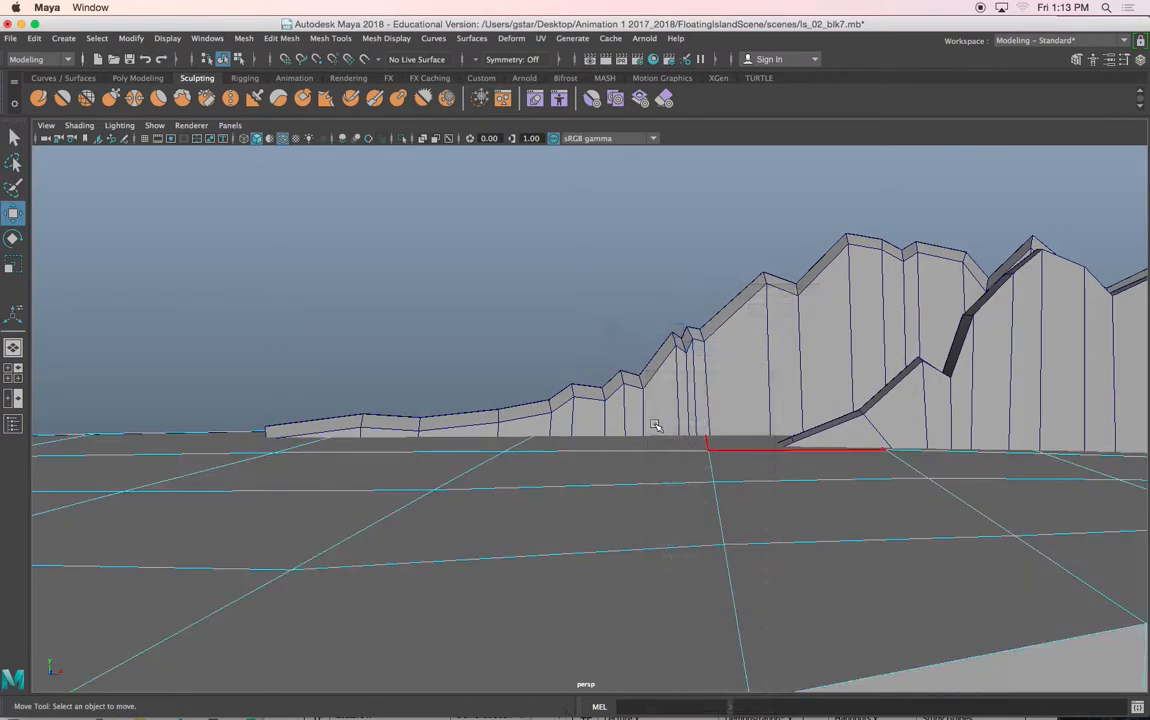
{"action": "left_click", "coordinate": [651, 446]}
{"action": "left_click_drag", "start_coordinate": [620, 399], "coordinate": [618, 392]}
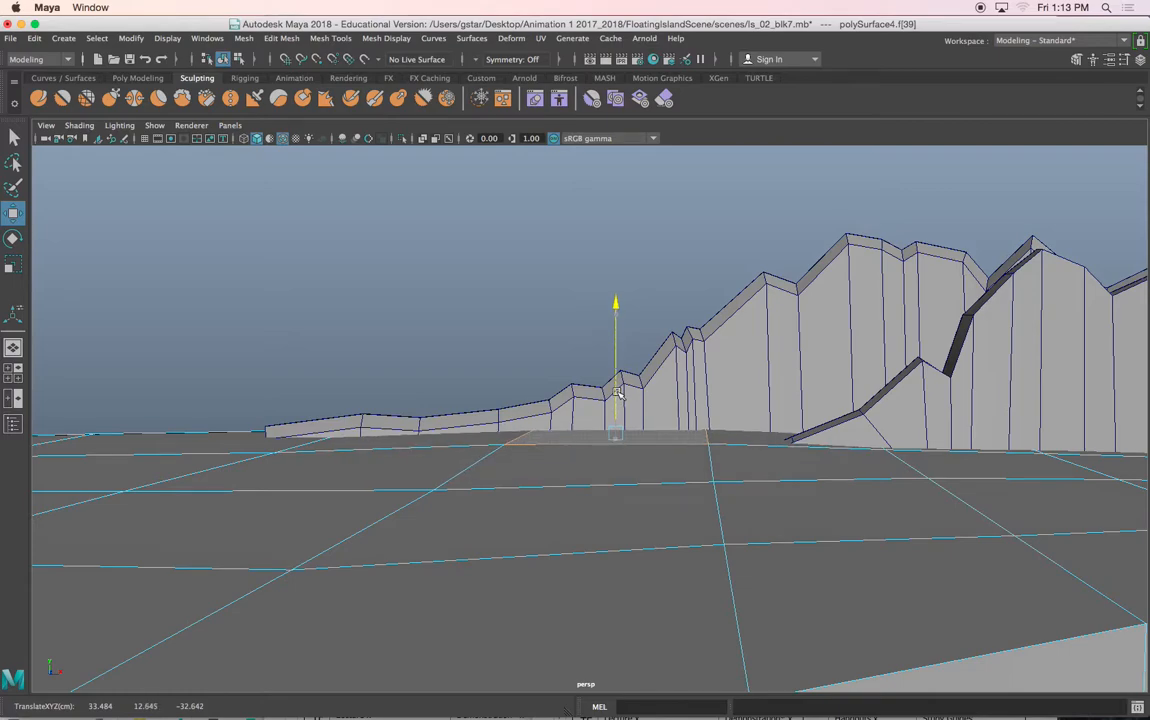
{"action": "left_click", "coordinate": [953, 465]}
{"action": "mouse_move", "coordinate": [994, 425]}
{"action": "left_mouse_down"}
{"action": "mouse_move", "coordinate": [987, 417]}
{"action": "mouse_move", "coordinate": [974, 431]}
{"action": "mouse_move", "coordinate": [987, 442]}
{"action": "left_mouse_up"}
{"action": "right_click_drag", "start_coordinate": [708, 311], "coordinate": [784, 262]}
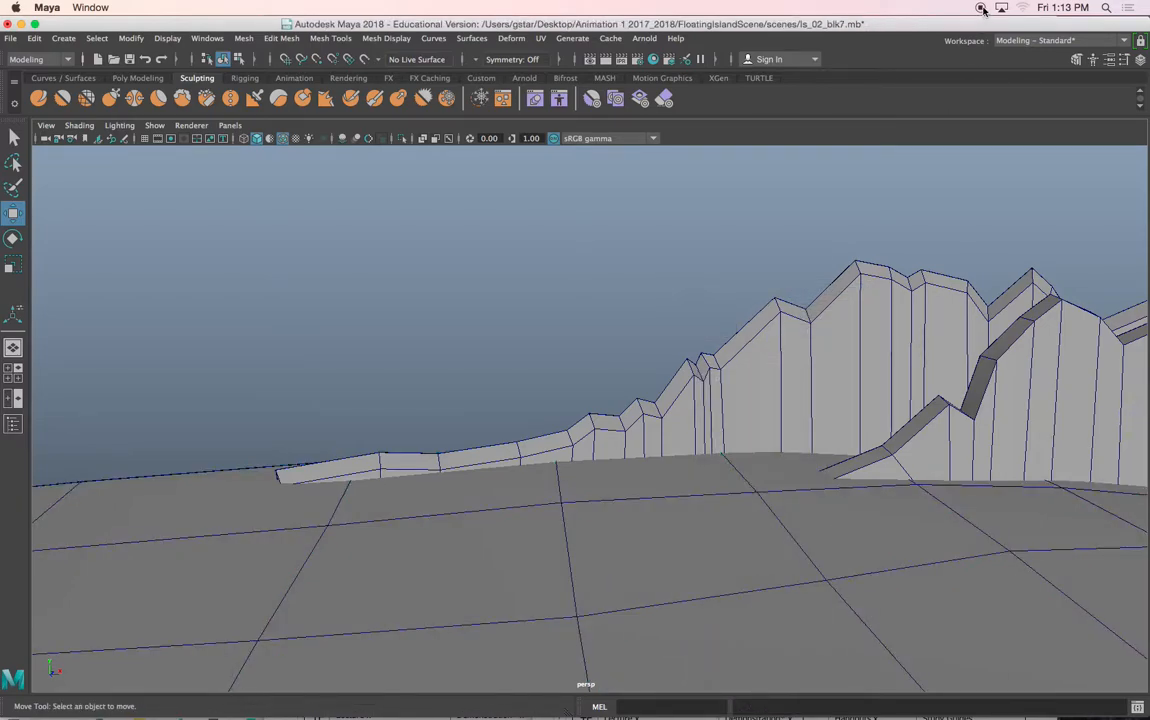